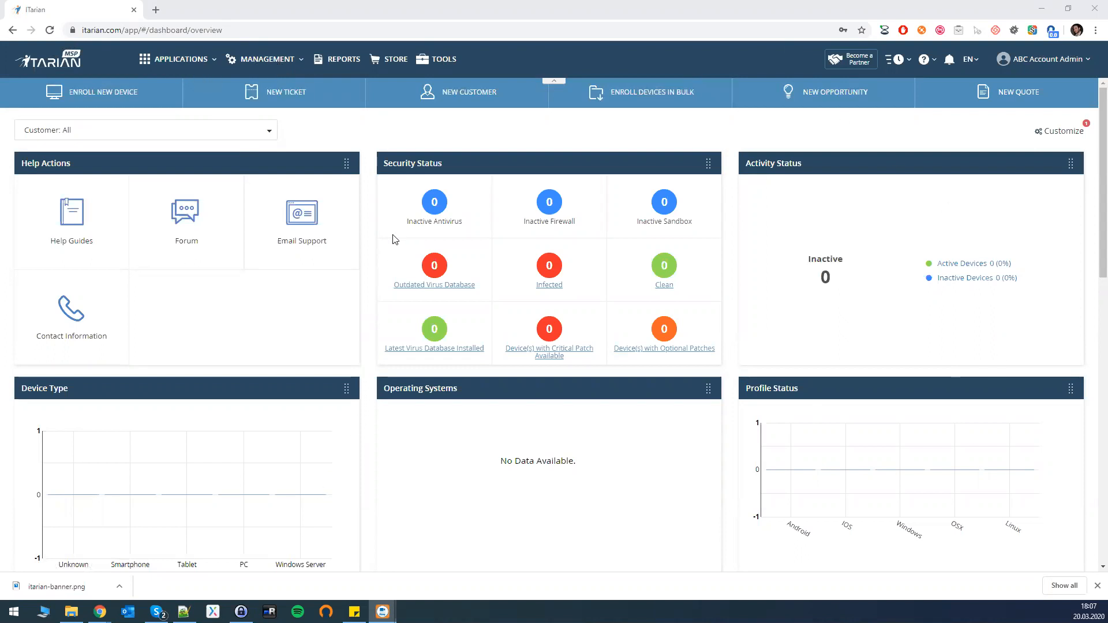
Step: Open the MANAGEMENT menu from the dashboard's top navigation bar
{"action": "left_click", "coordinate": [264, 62]}
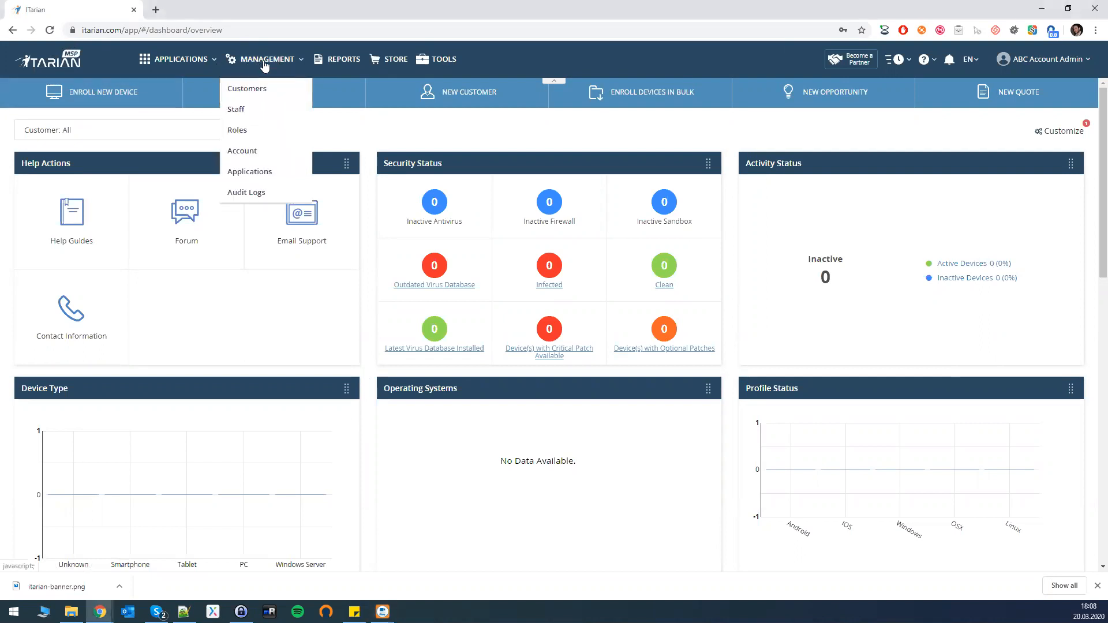
Step: Go to Management > Customers and select the ABC Managed Service Provider customer
{"action": "left_click", "coordinate": [269, 61]}
{"action": "left_click", "coordinate": [280, 61]}
{"action": "left_click", "coordinate": [254, 87]}
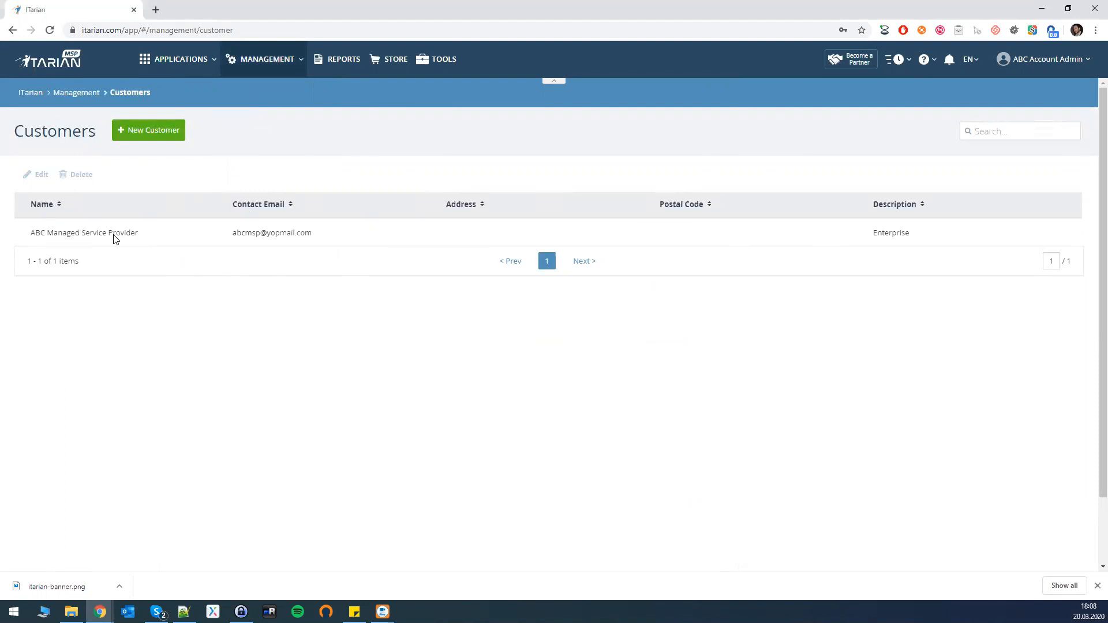
{"action": "left_click", "coordinate": [38, 240]}
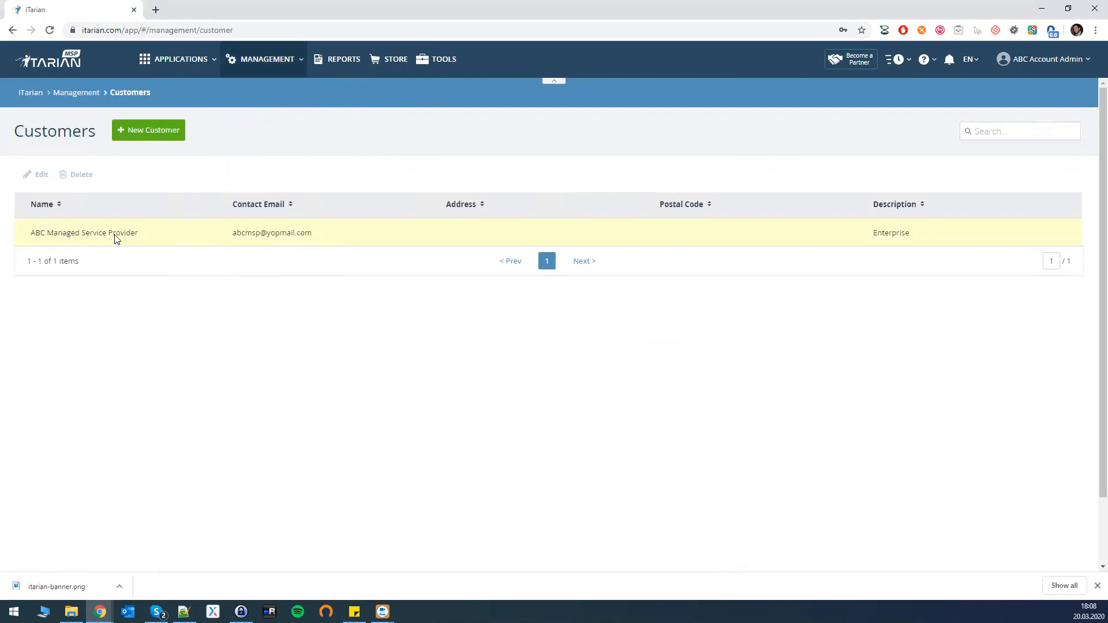
Step: Create customer 'A Company' with its contact e-mail, autofilled address and postal code, and save it
{"action": "left_click", "coordinate": [157, 129]}
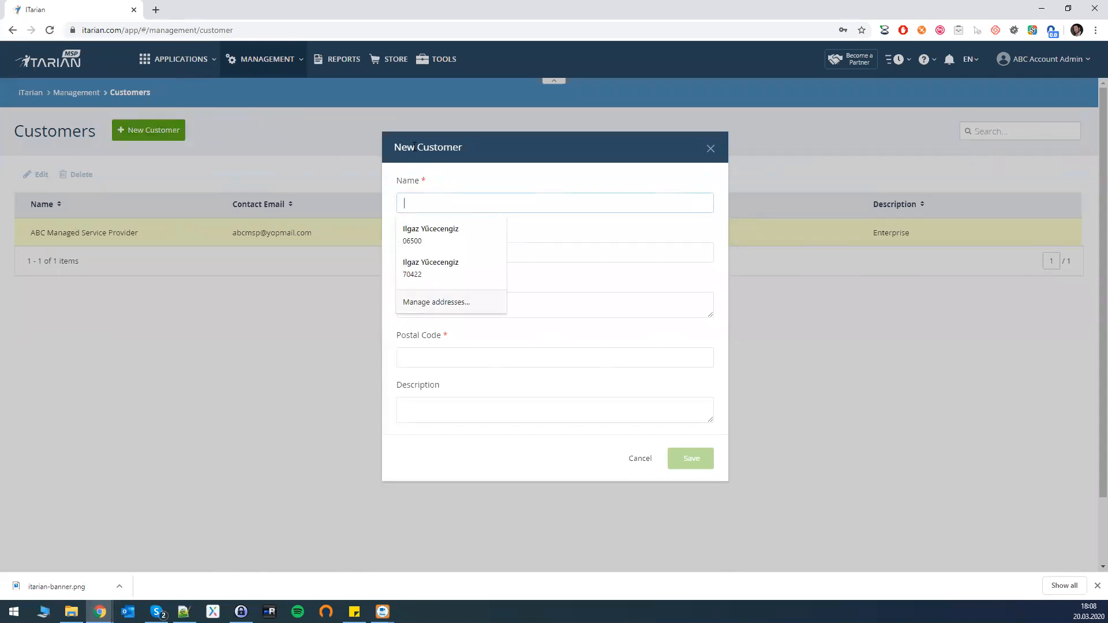
{"action": "type", "text": "A Company"}
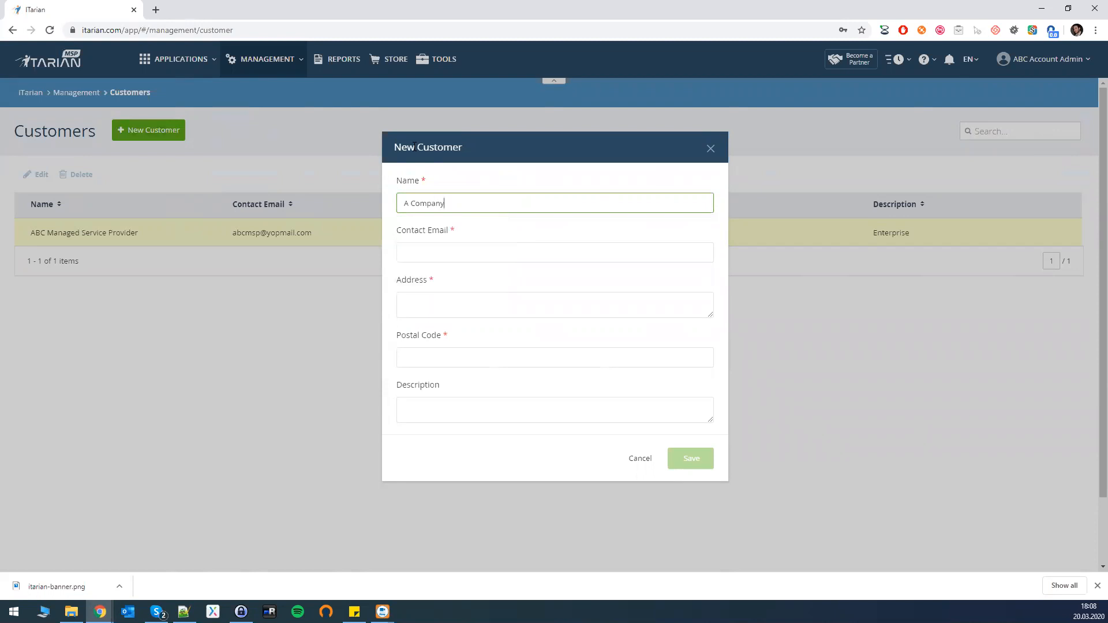
{"action": "key", "text": "Tab"}
{"action": "key", "text": "Down"}
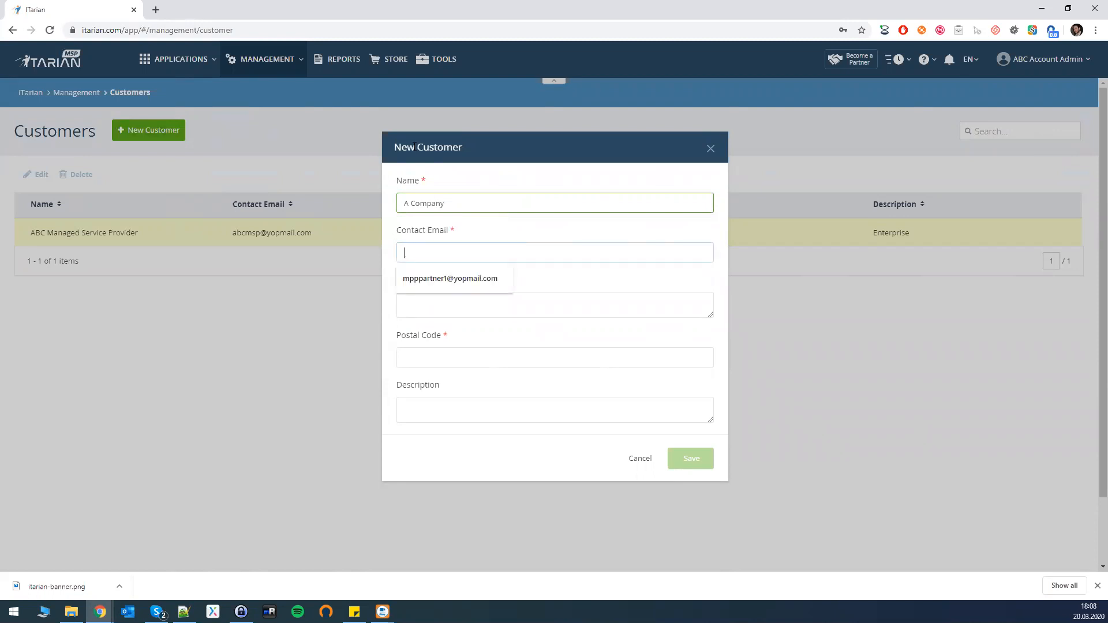
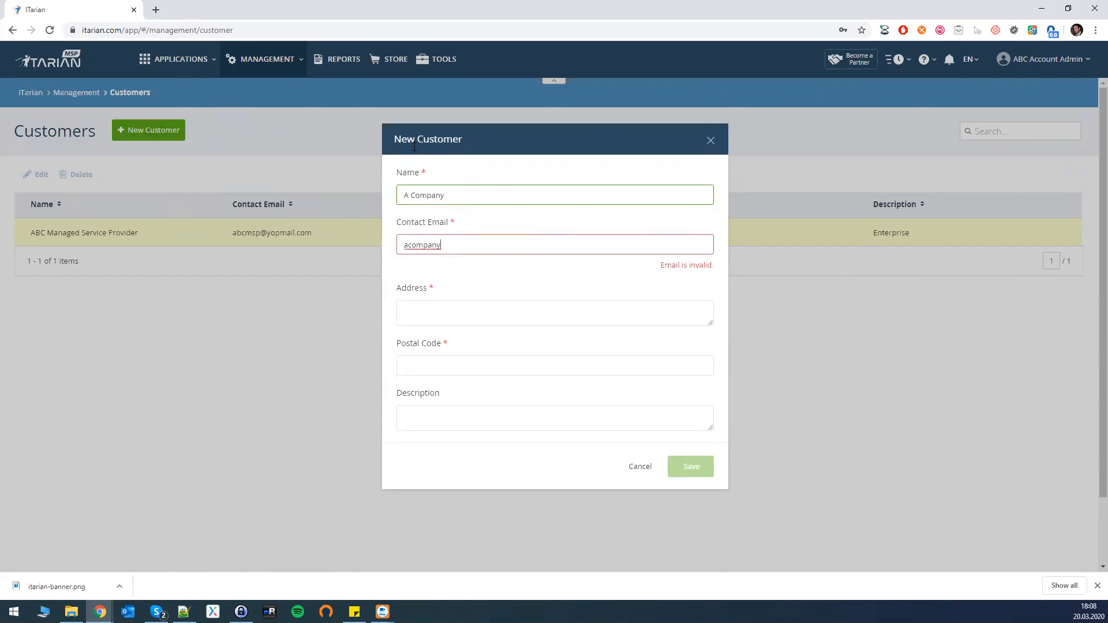
{"action": "key", "text": "Tab"}
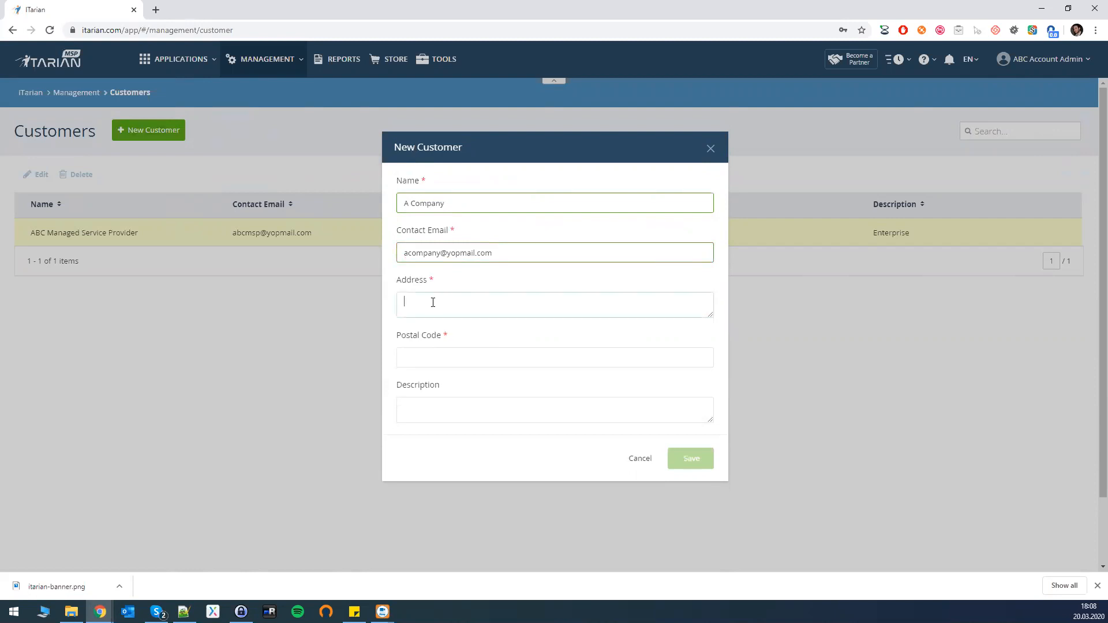
{"action": "left_click", "coordinate": [433, 303]}
{"action": "left_click", "coordinate": [433, 337]}
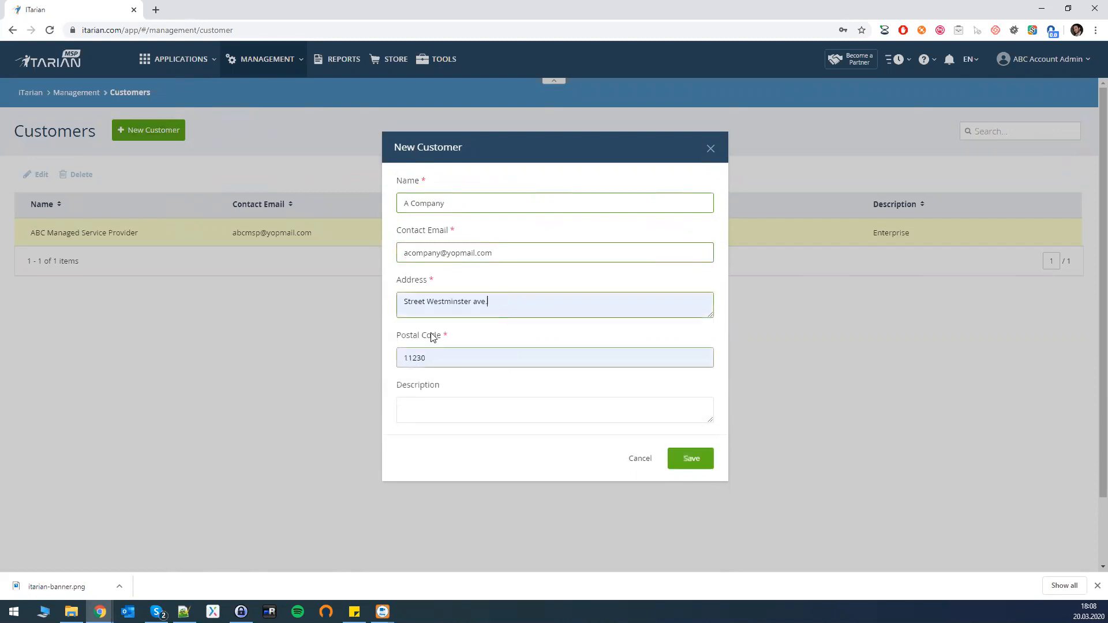
{"action": "left_click", "coordinate": [430, 358]}
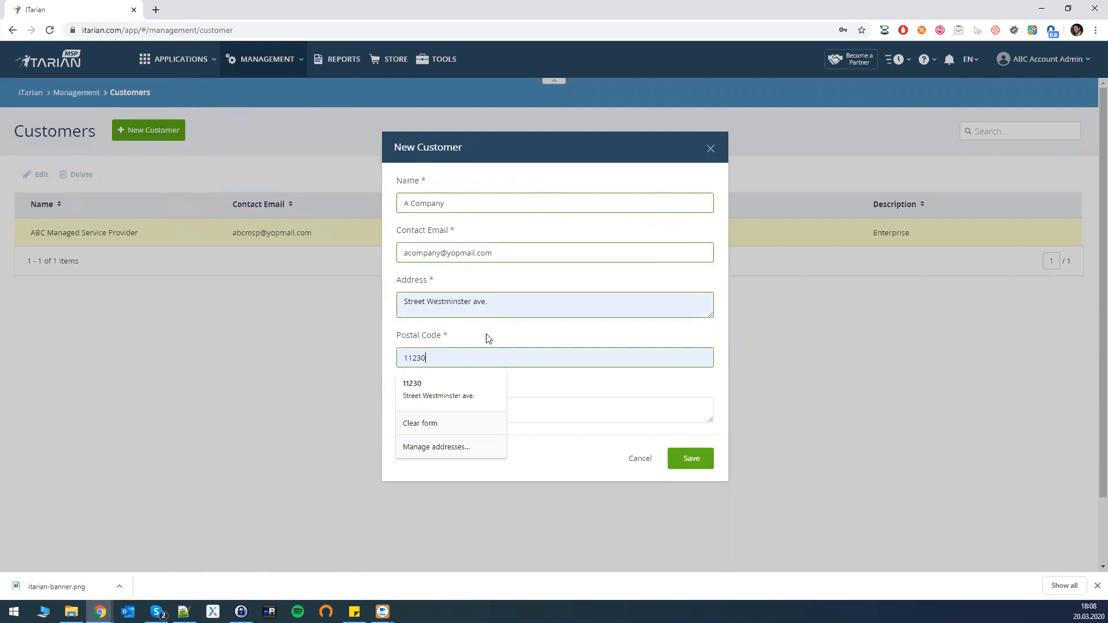
{"action": "double_click", "coordinate": [444, 336]}
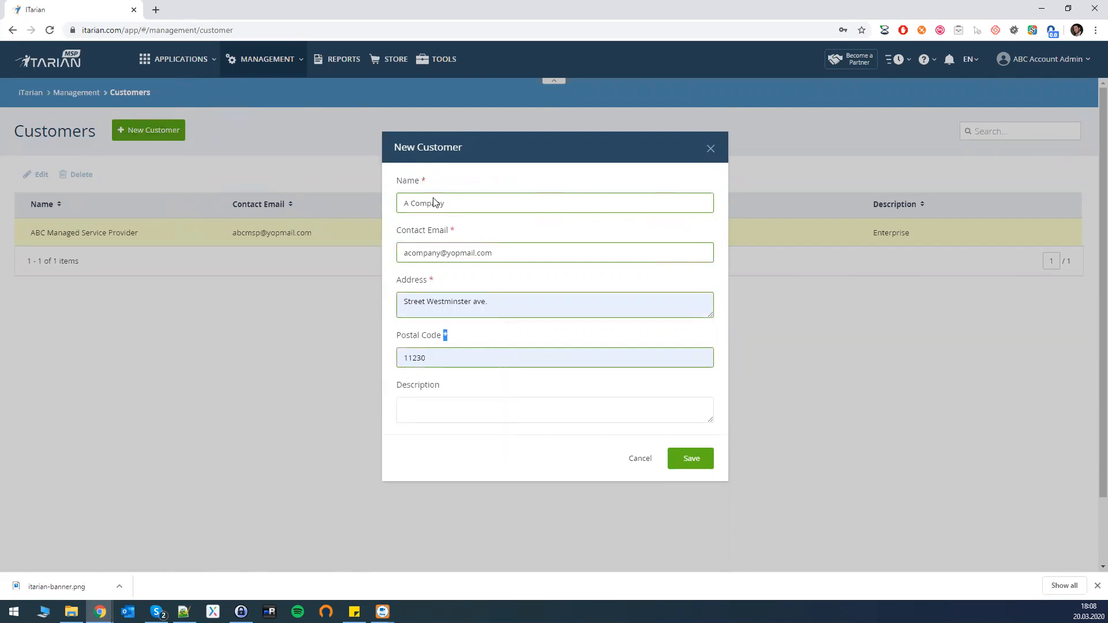
{"action": "left_click", "coordinate": [452, 339]}
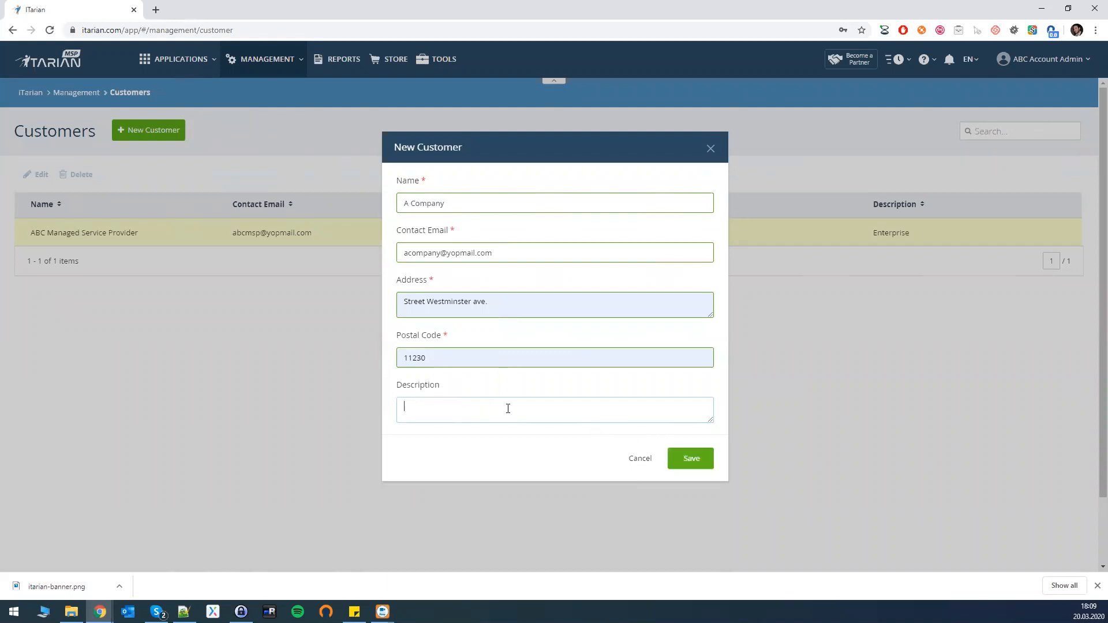
{"action": "left_click", "coordinate": [693, 459]}
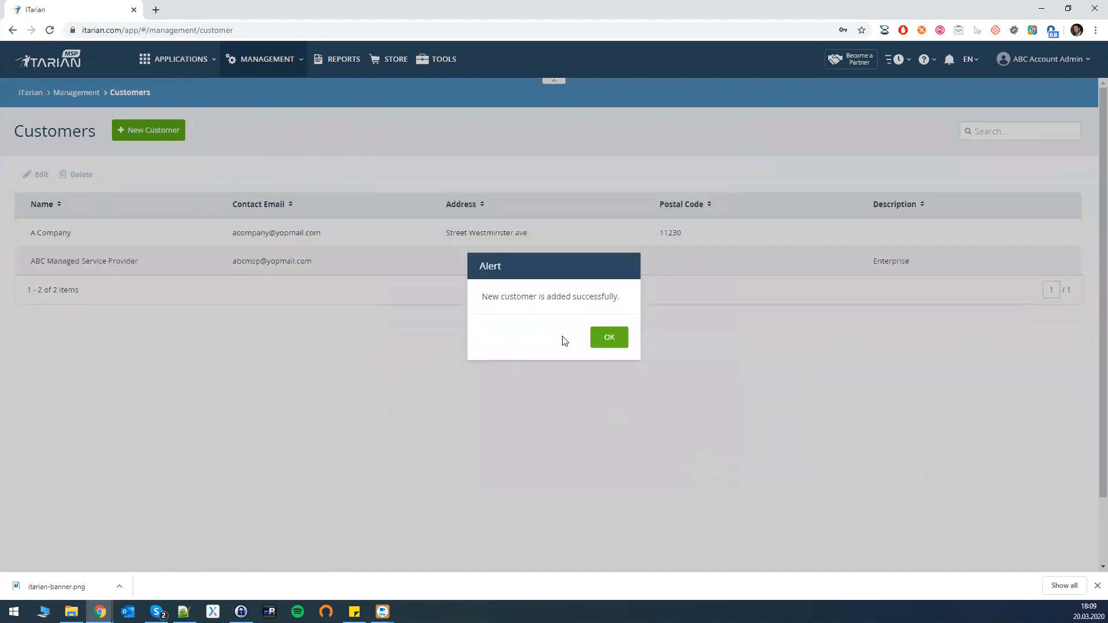
{"action": "left_click", "coordinate": [614, 339]}
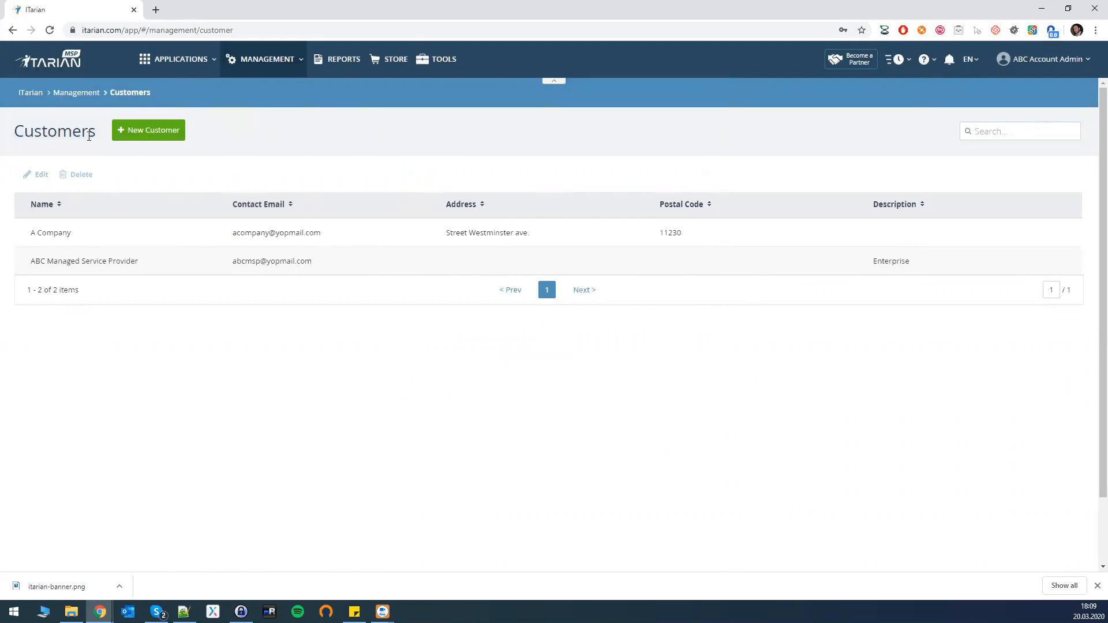
Step: Browse the APPLICATIONS menu briefly, then open the Staff page under MANAGEMENT
{"action": "left_click", "coordinate": [191, 60]}
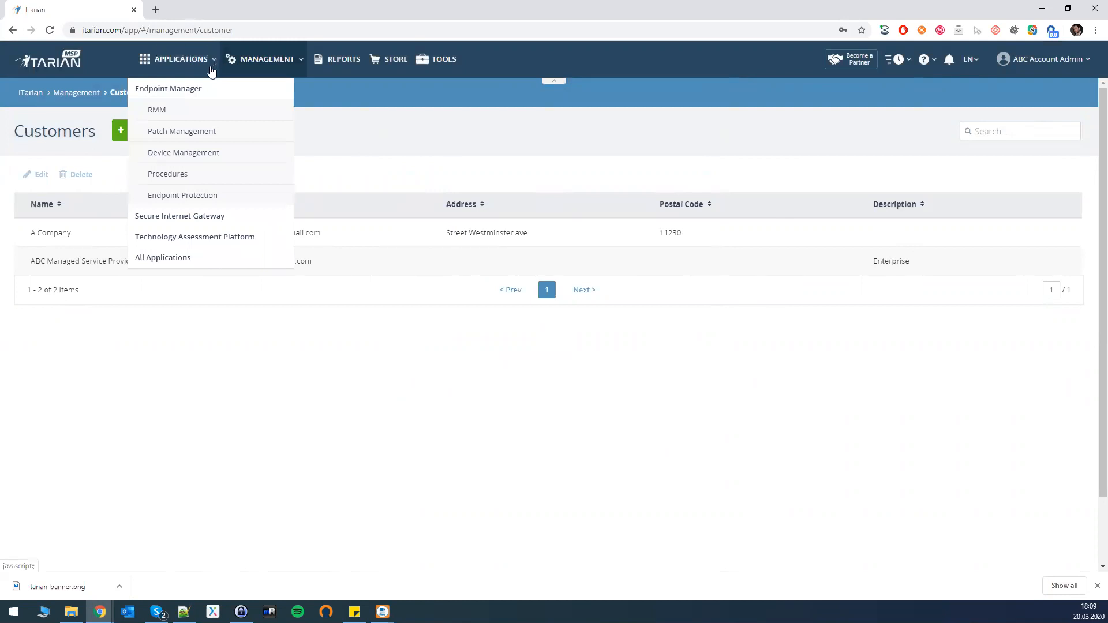
{"action": "left_click", "coordinate": [193, 58]}
{"action": "left_click", "coordinate": [182, 60]}
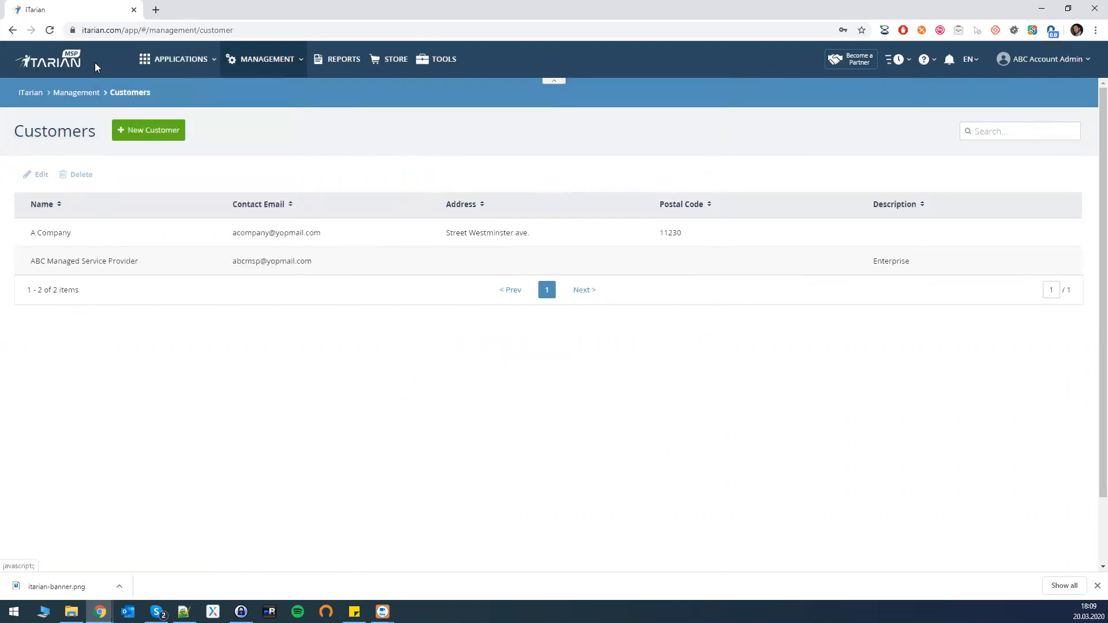
{"action": "left_click", "coordinate": [173, 60]}
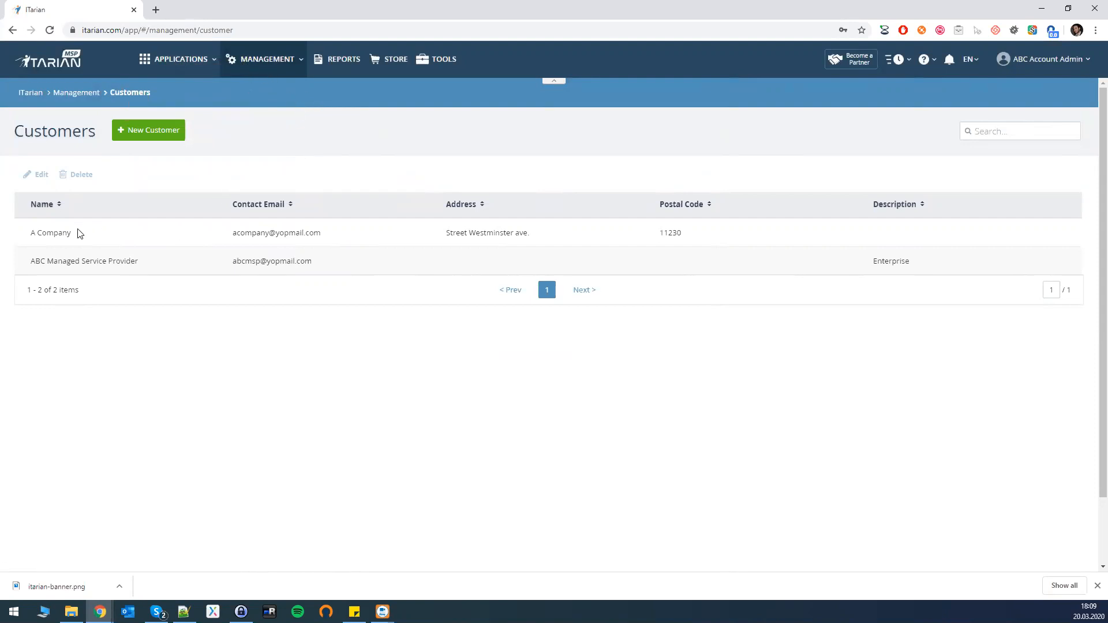
{"action": "left_click", "coordinate": [261, 60]}
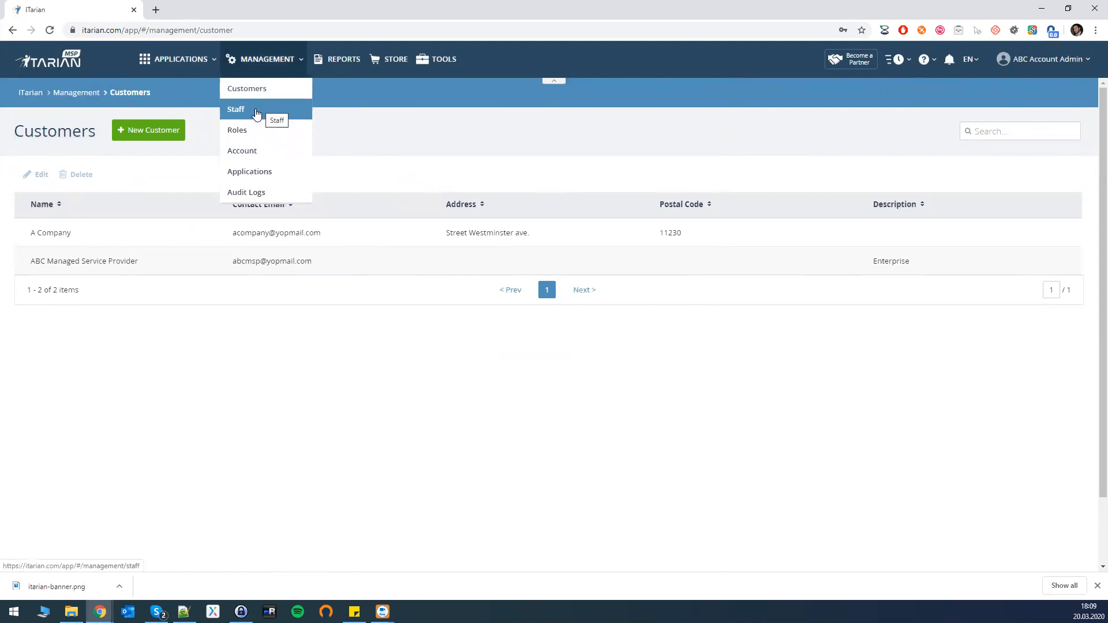
{"action": "left_click", "coordinate": [278, 60]}
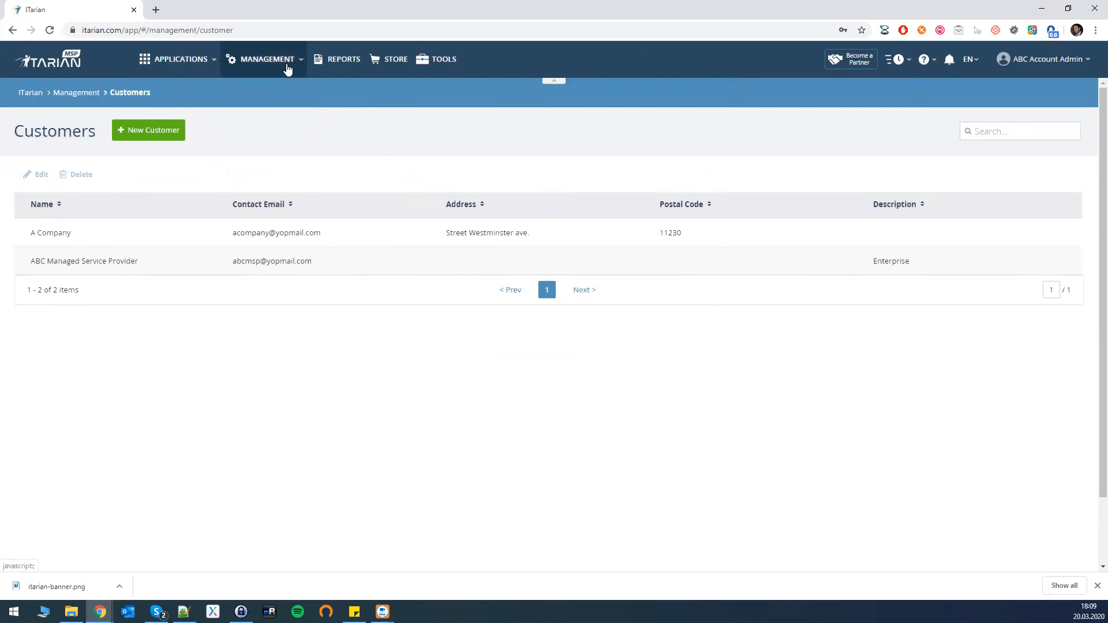
{"action": "left_click", "coordinate": [286, 69]}
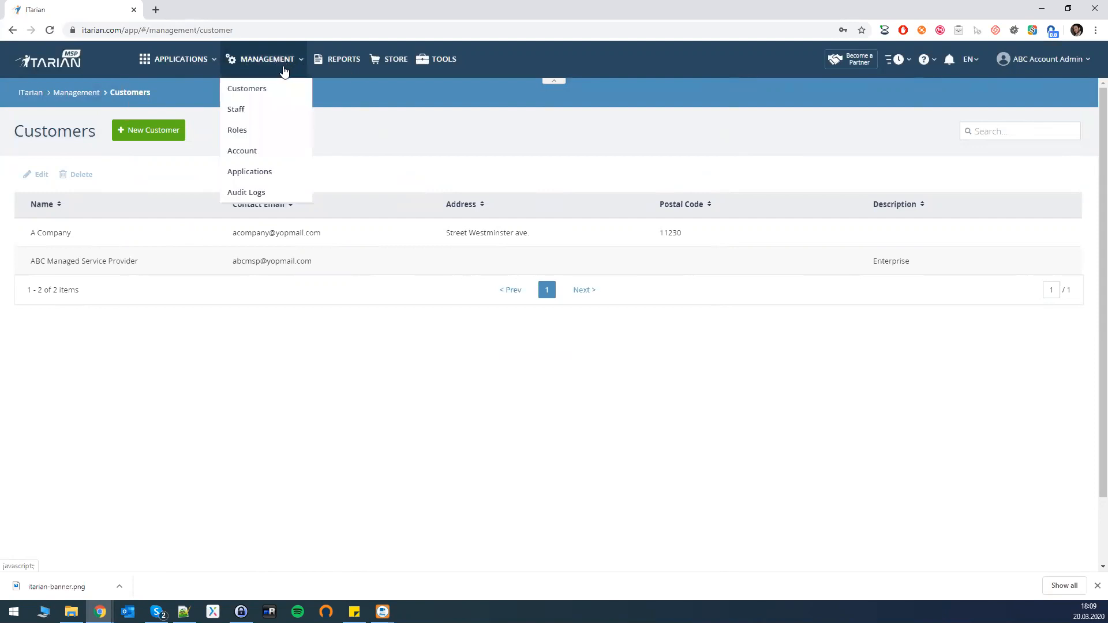
{"action": "left_click", "coordinate": [252, 112]}
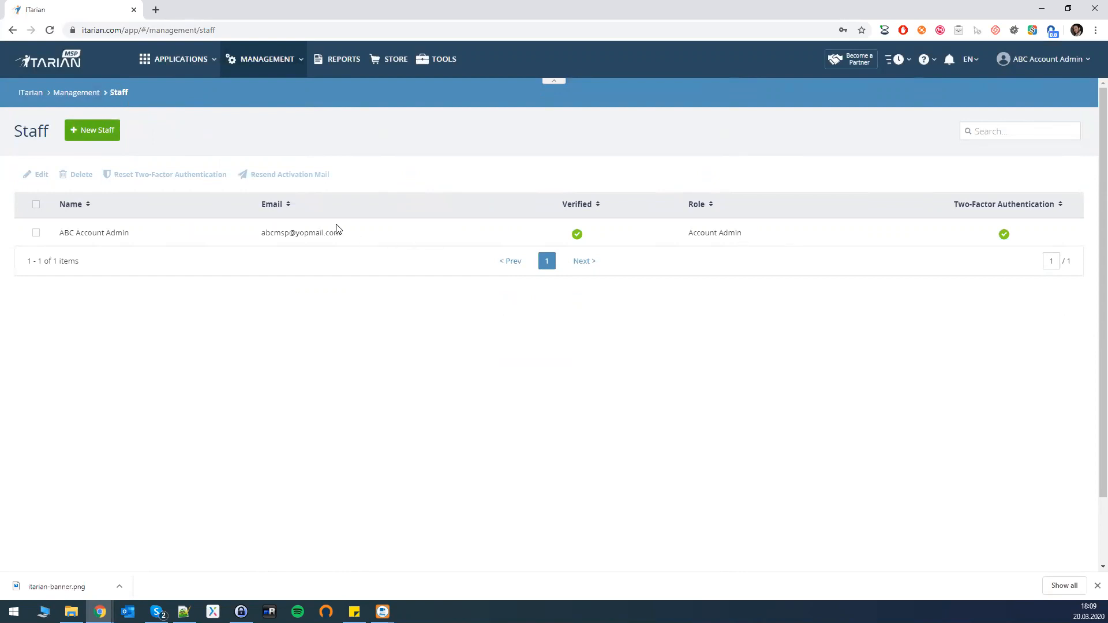
Step: Inspect the Account Admin's name and e-mail in the staff table, ticking and unticking its row
{"action": "left_click_drag", "start_coordinate": [341, 233], "coordinate": [284, 230]}
{"action": "left_click_drag", "start_coordinate": [77, 233], "coordinate": [128, 235]}
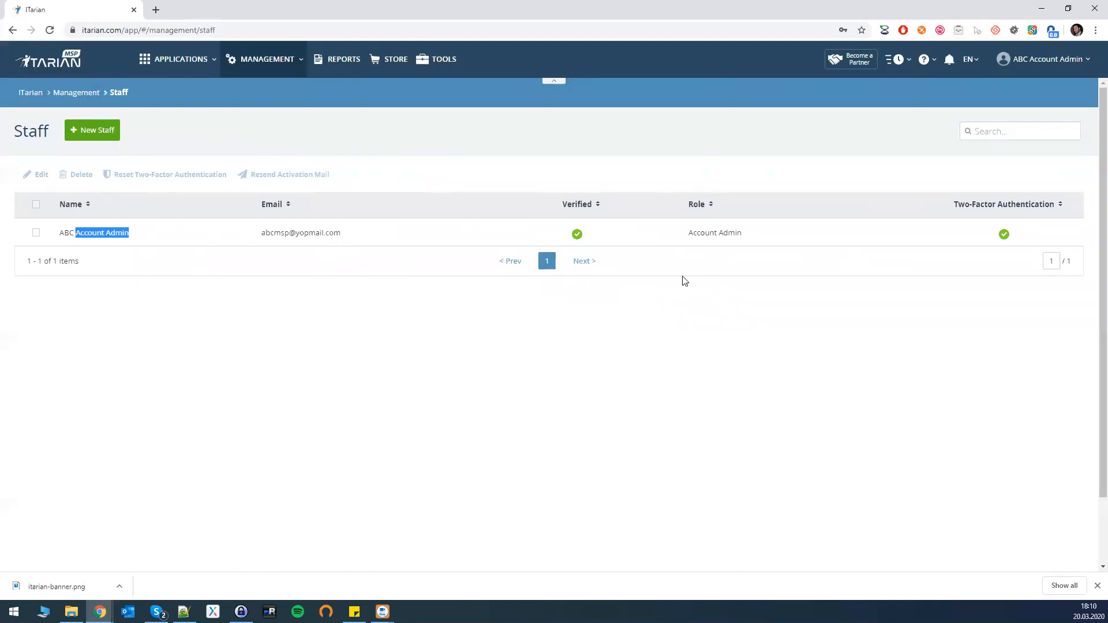
{"action": "left_click", "coordinate": [272, 260]}
{"action": "left_click_drag", "start_coordinate": [61, 232], "coordinate": [131, 240]}
{"action": "left_click_drag", "start_coordinate": [262, 236], "coordinate": [396, 232]}
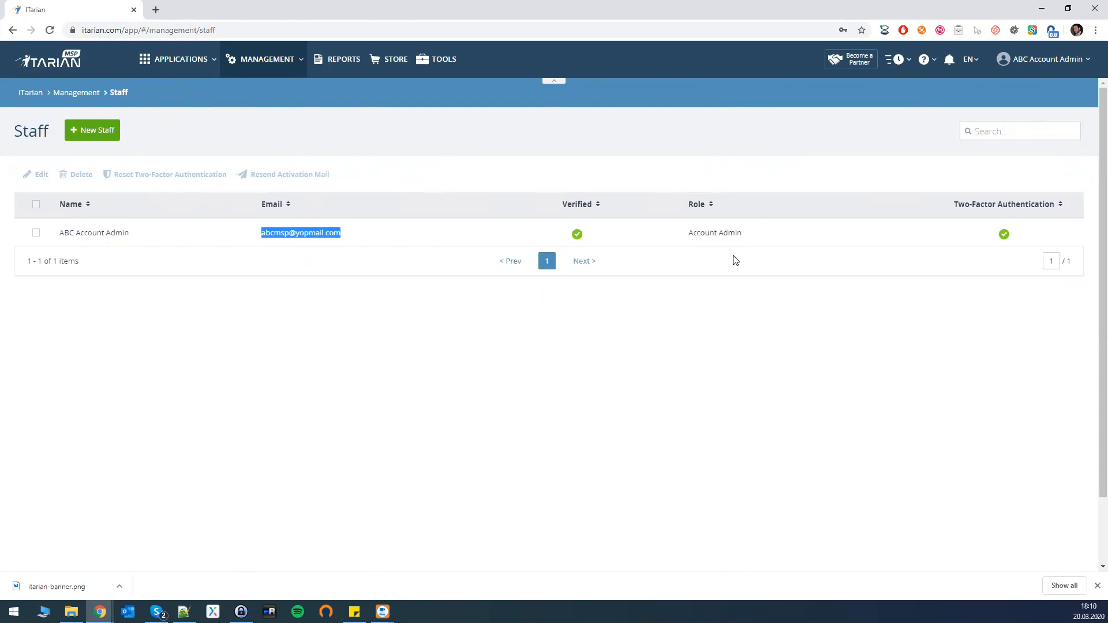
{"action": "left_click", "coordinate": [217, 233]}
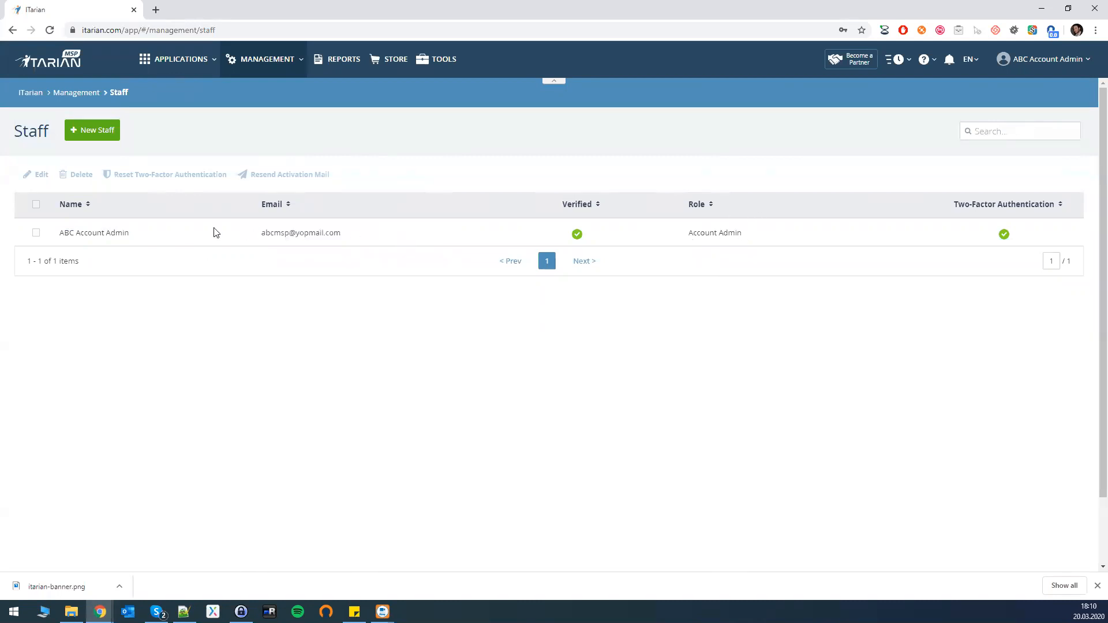
{"action": "left_click", "coordinate": [36, 233]}
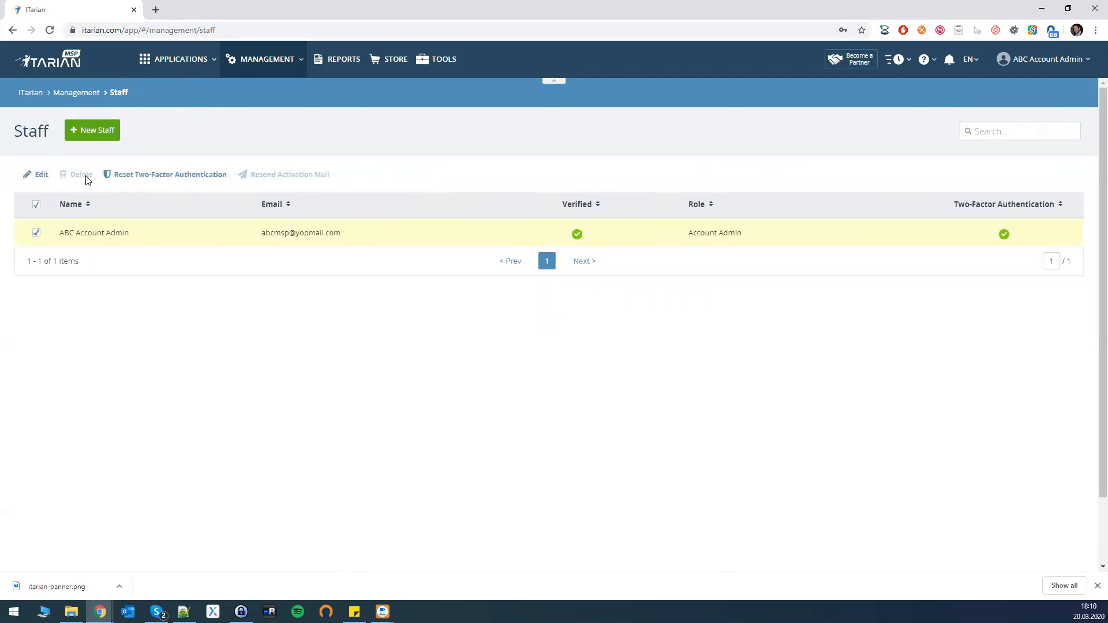
{"action": "left_click", "coordinate": [41, 238]}
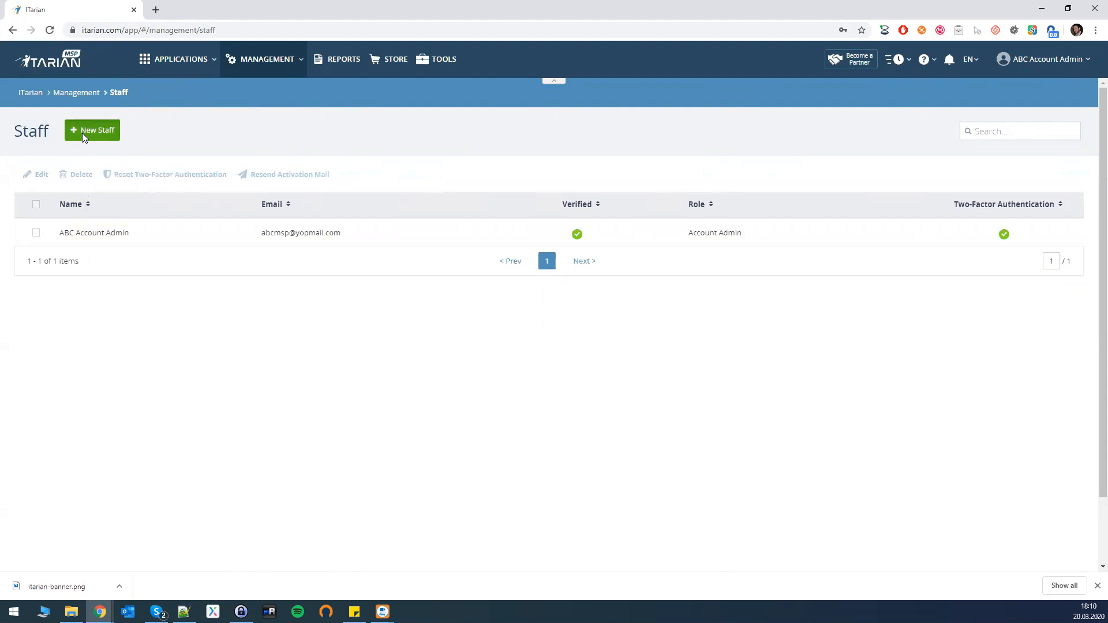
Step: Start a new staff member and enter their full name and e-mail address
{"action": "left_click", "coordinate": [82, 133]}
{"action": "left_click", "coordinate": [430, 253]}
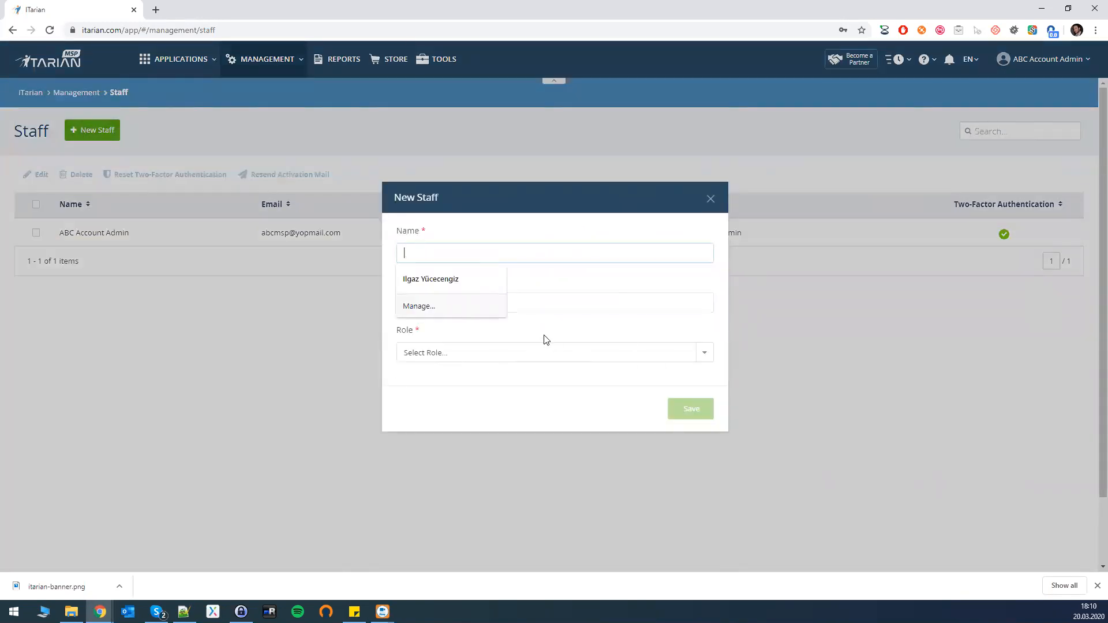
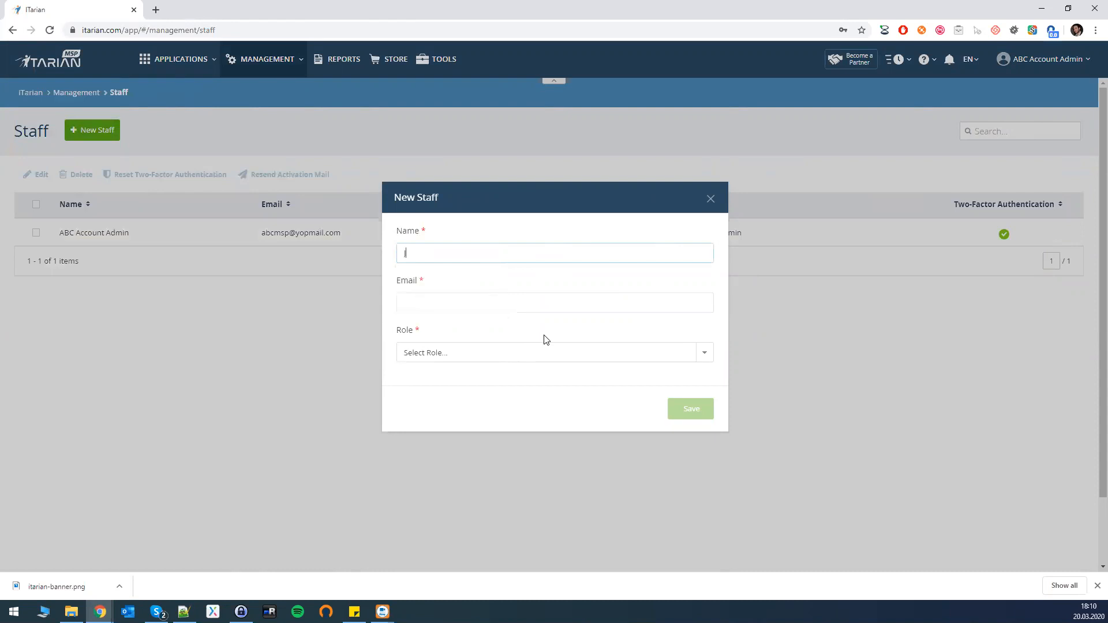
{"action": "key", "text": "Tab"}
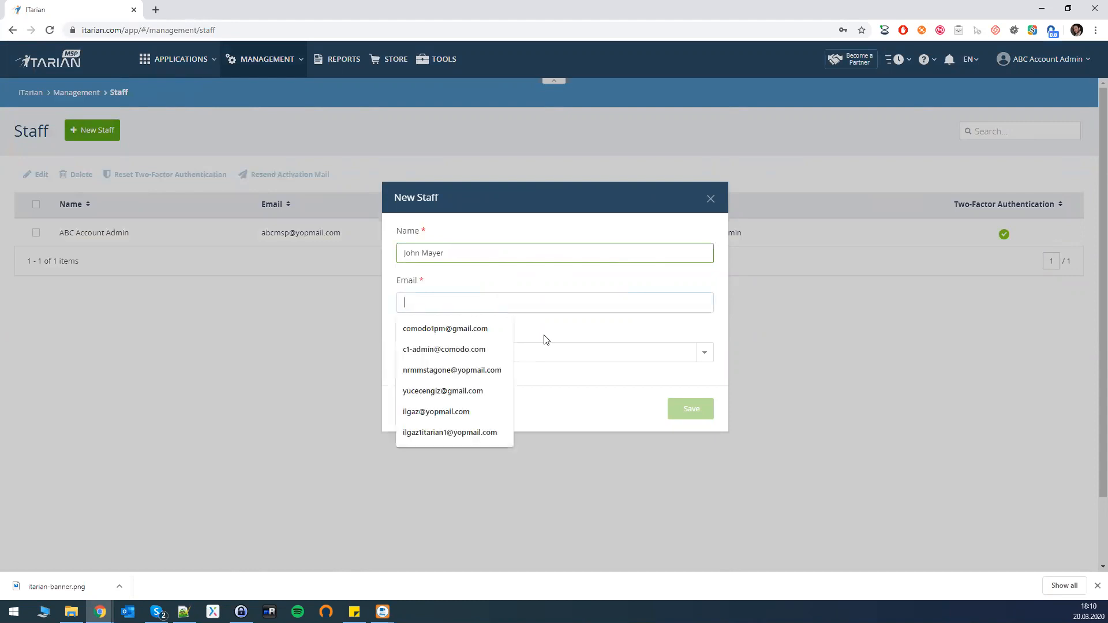
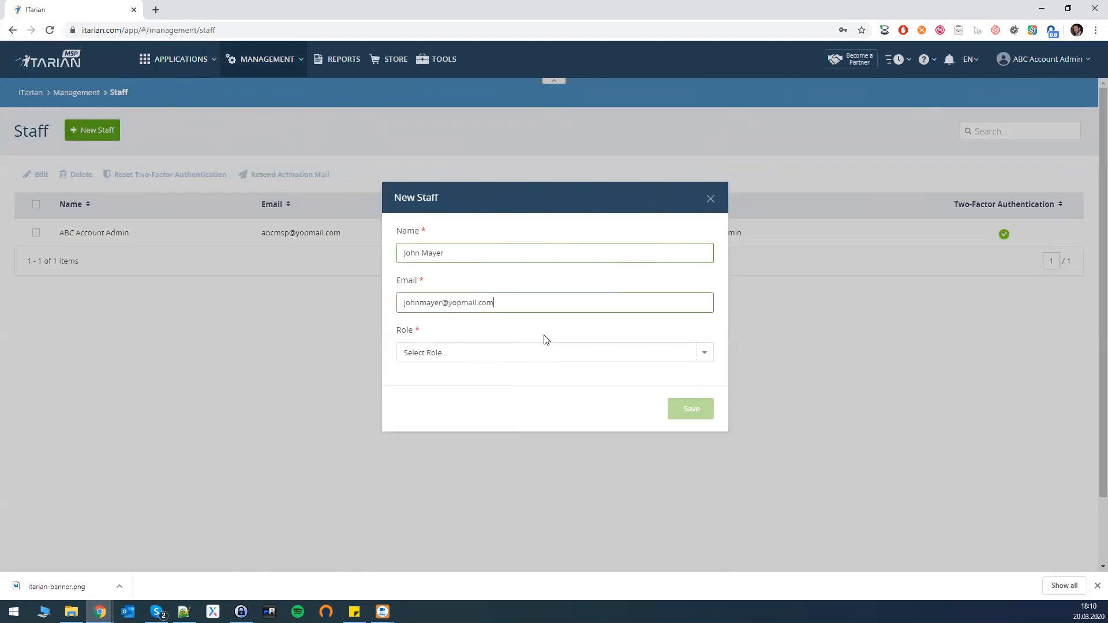
Step: Assign the Technician role and save the new staff member
{"action": "left_click", "coordinate": [474, 353]}
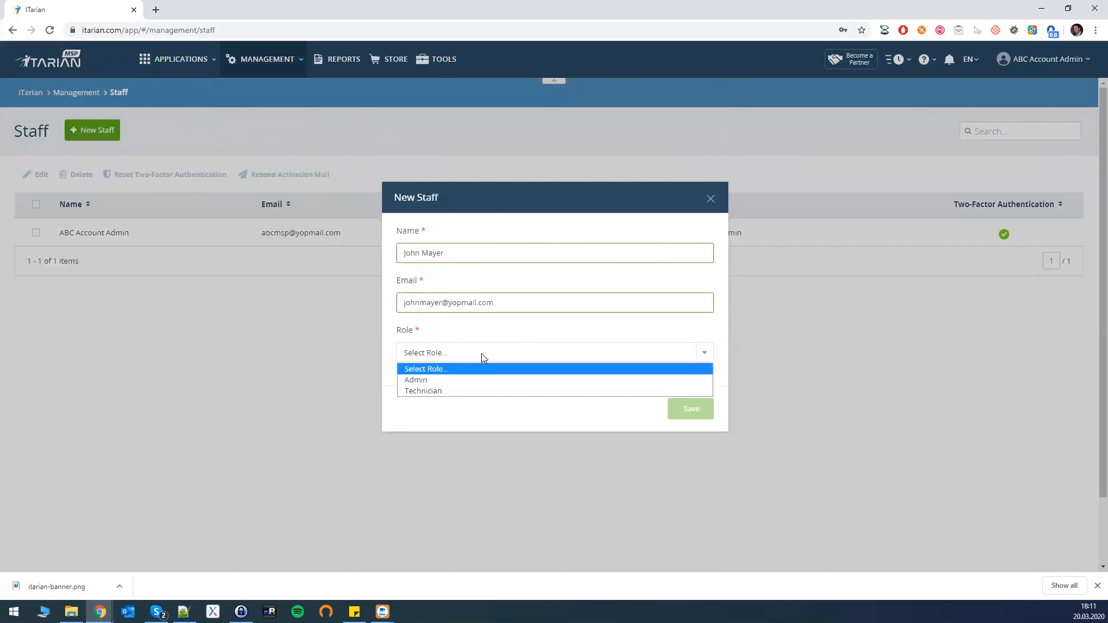
{"action": "left_click", "coordinate": [435, 337]}
{"action": "left_click", "coordinate": [450, 353]}
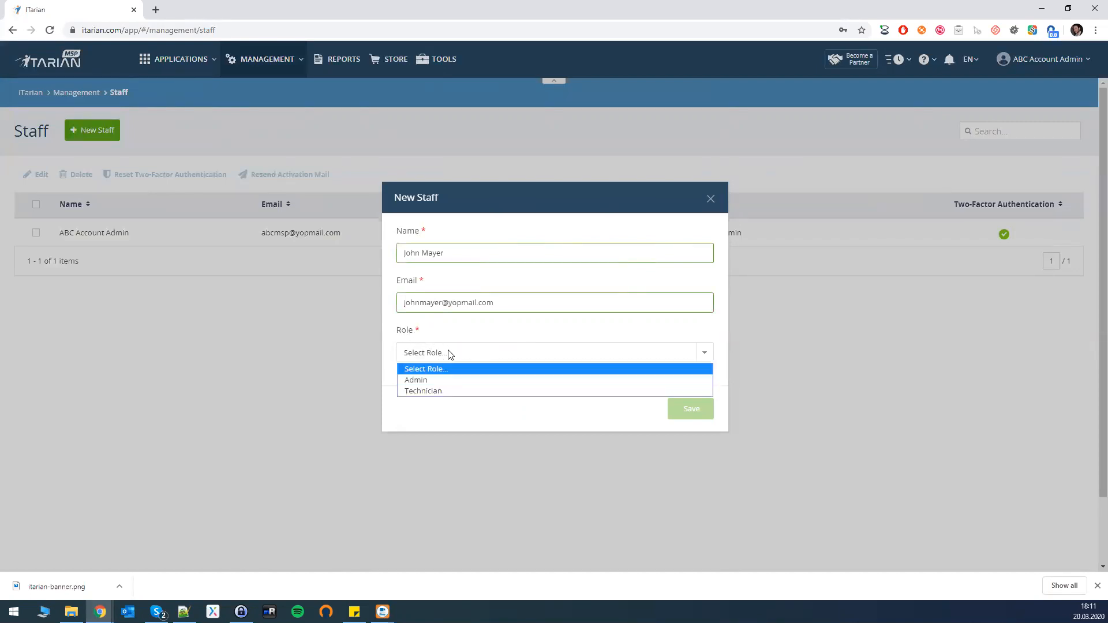
{"action": "left_click", "coordinate": [434, 392]}
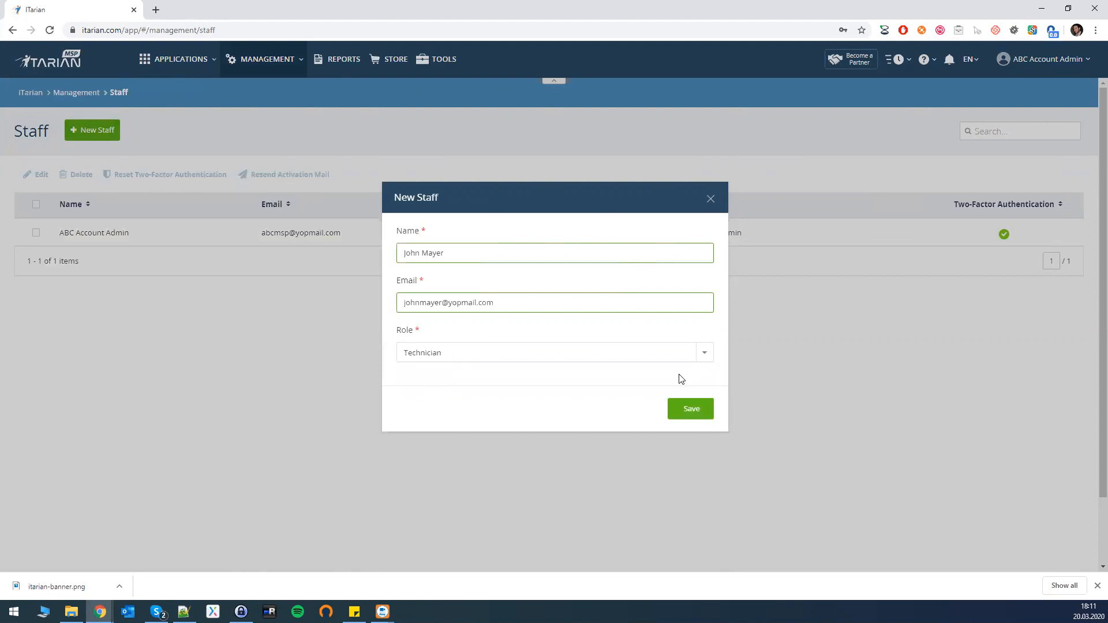
{"action": "left_click", "coordinate": [687, 403]}
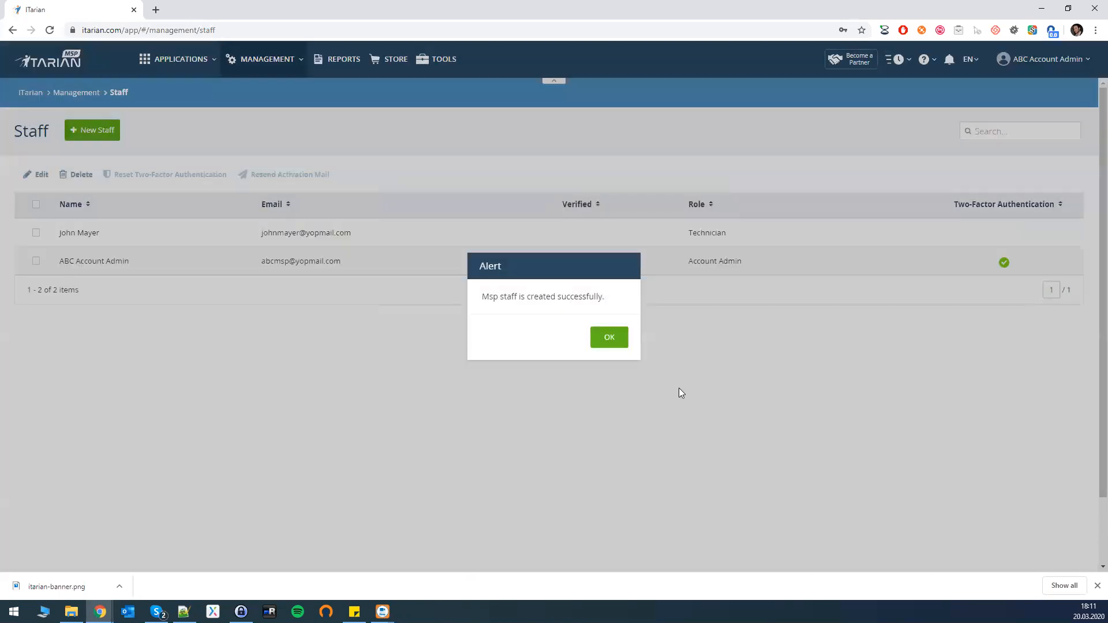
{"action": "left_click", "coordinate": [627, 336]}
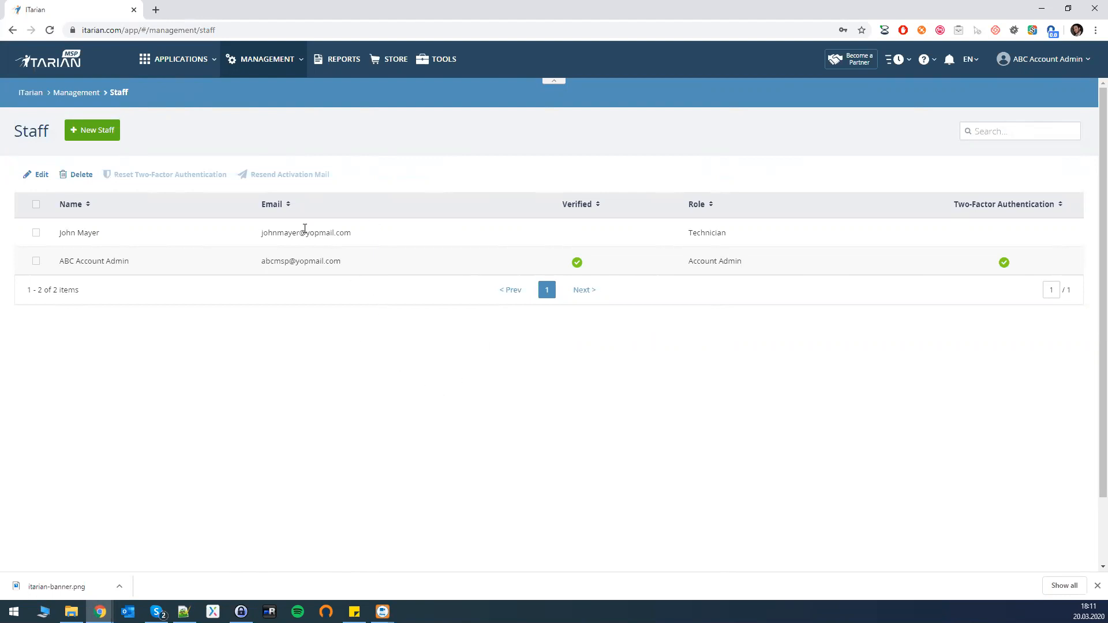
Step: In a private window, open the staff member's YOPmail inbox, show pictures, and follow the verification link
{"action": "key", "text": "ctrl+shift+n"}
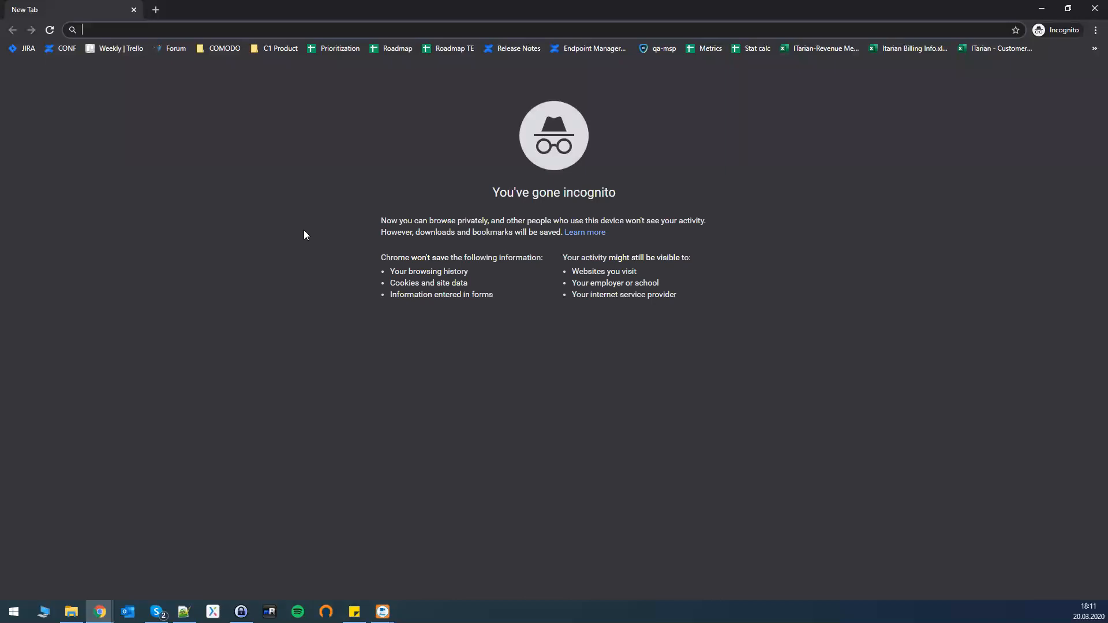
{"action": "type", "text": "yopmail.com"}
{"action": "key", "text": "Return"}
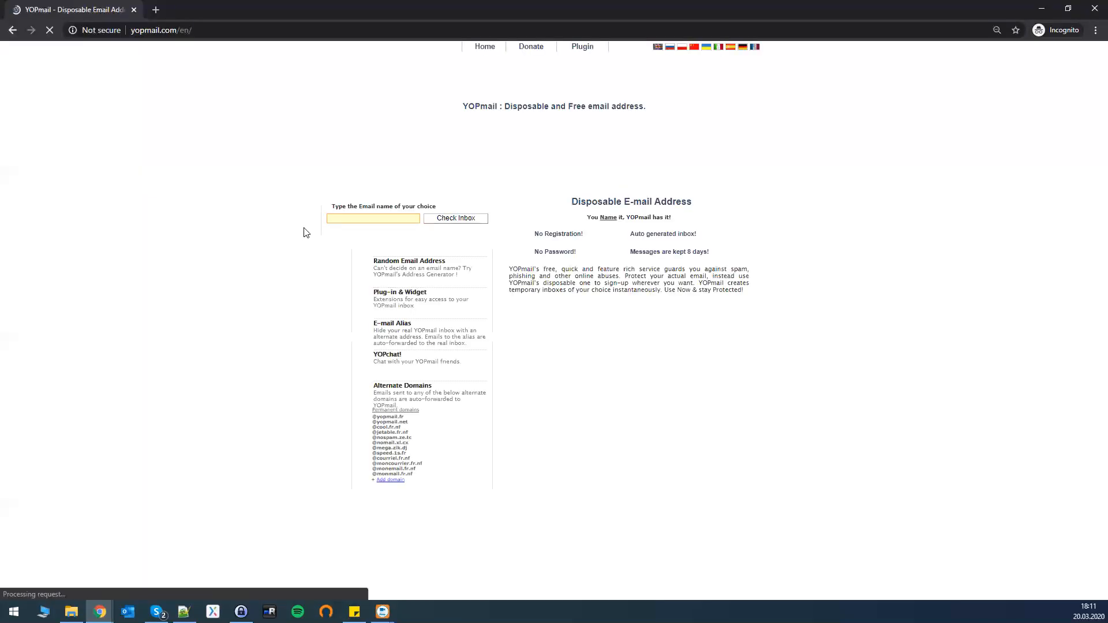
{"action": "left_click", "coordinate": [396, 217]}
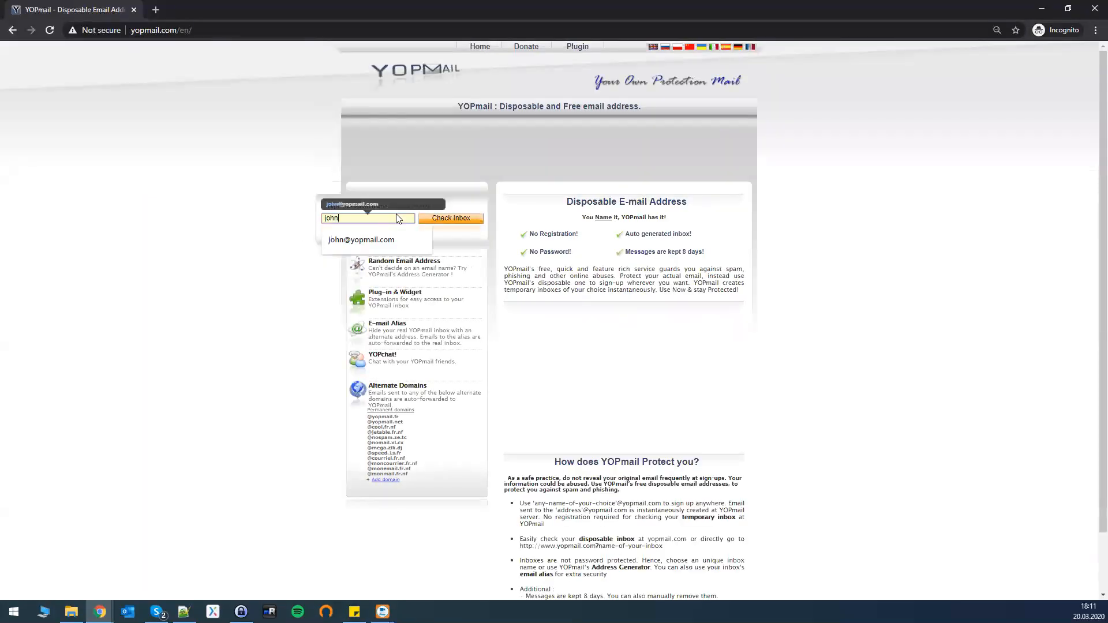
{"action": "key", "text": "Return"}
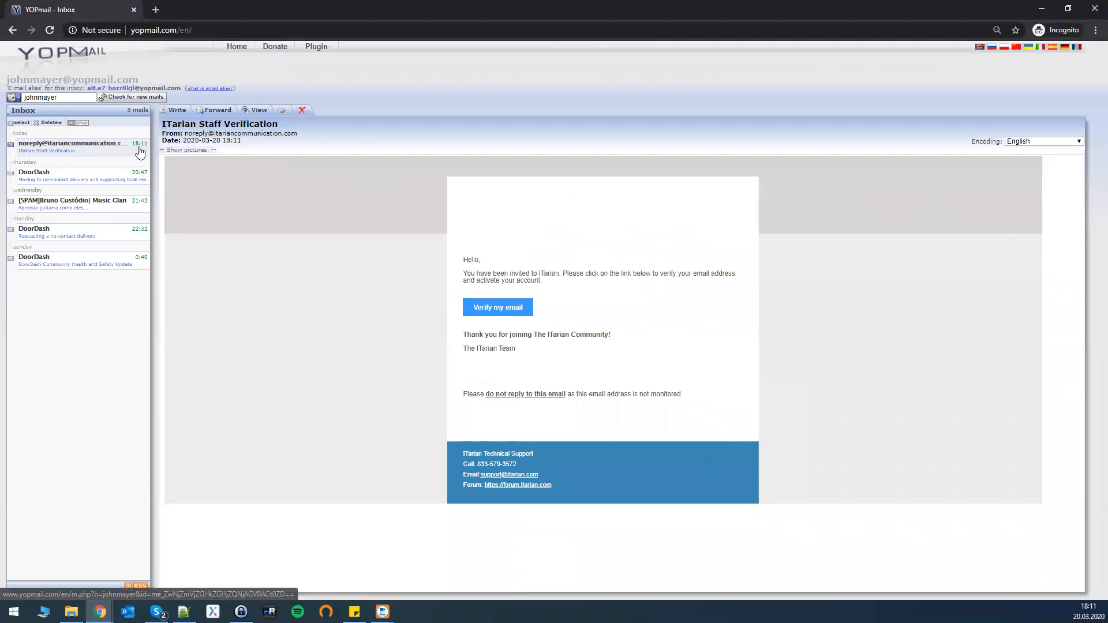
{"action": "left_click", "coordinate": [186, 150]}
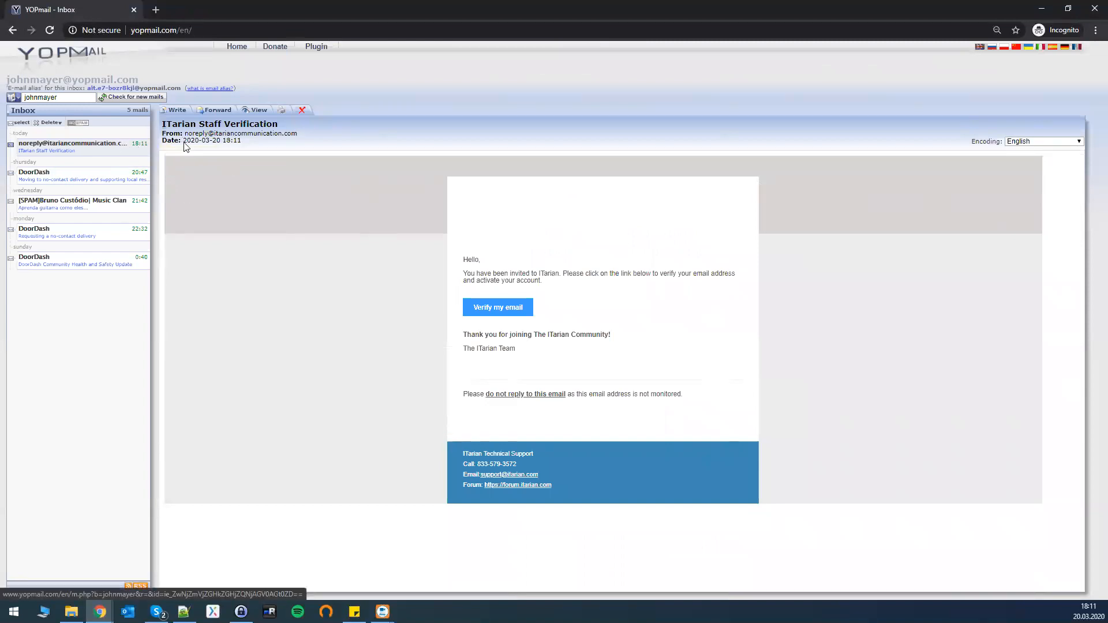
{"action": "left_click", "coordinate": [504, 356]}
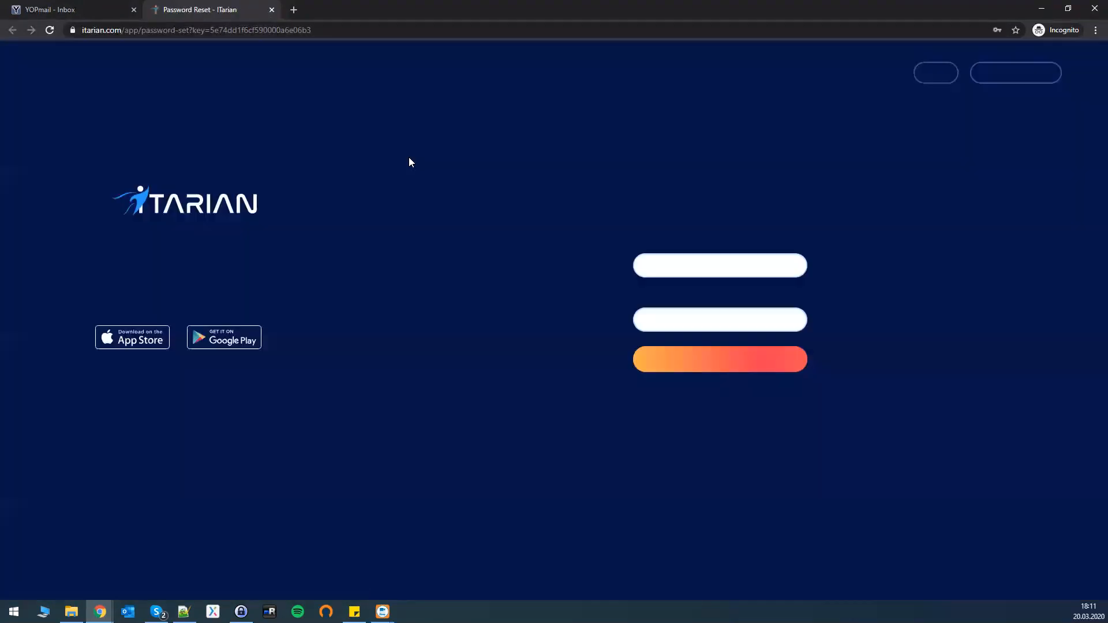
Step: Set and confirm a new password for the staff account
{"action": "left_click", "coordinate": [681, 266]}
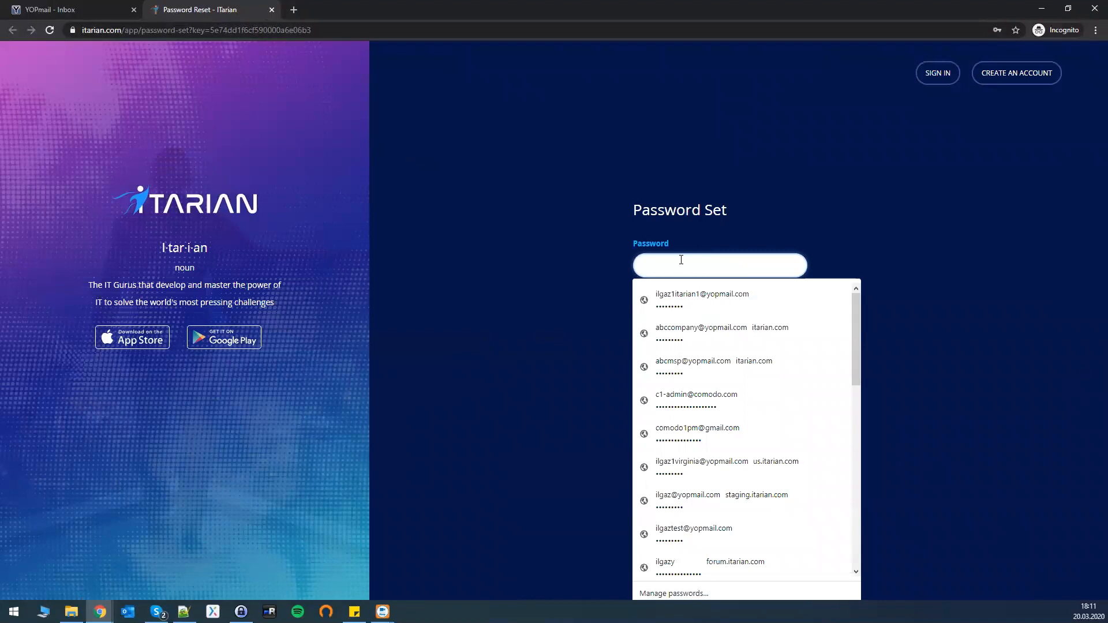
{"action": "type", "text": "•••••••••"}
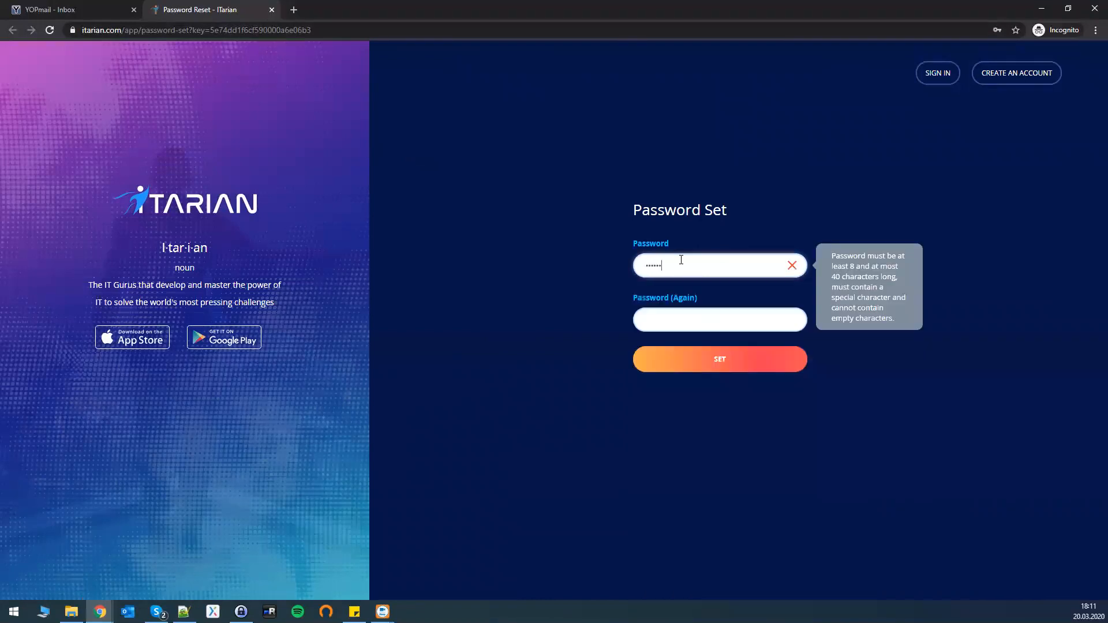
{"action": "key", "text": "Tab"}
{"action": "type", "text": "••••••"}
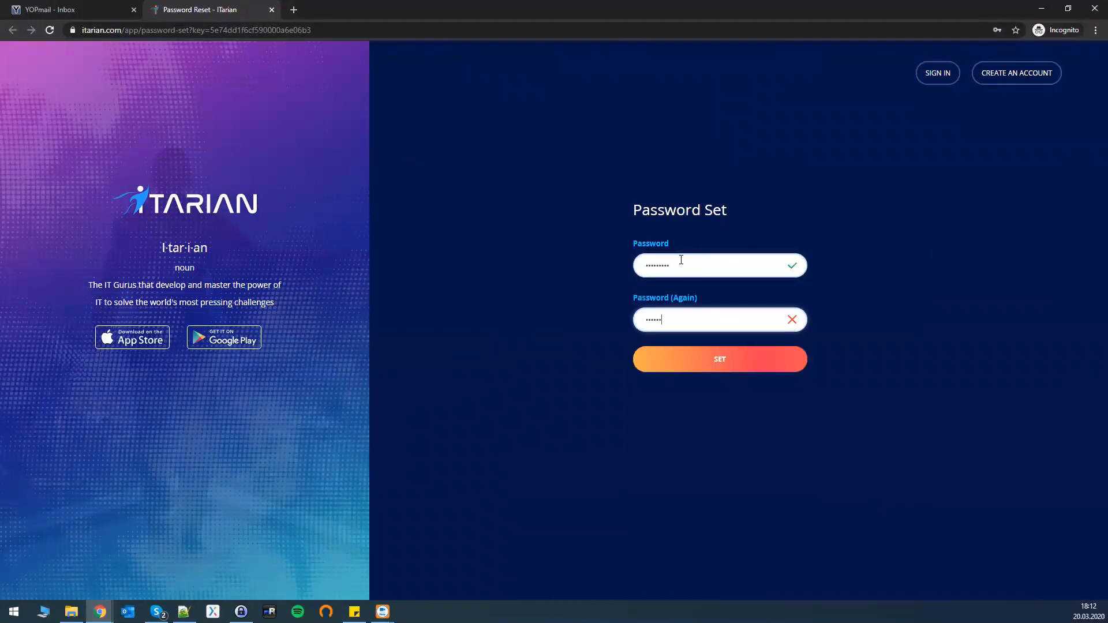
{"action": "type", "text": "••"}
{"action": "left_click", "coordinate": [717, 362]}
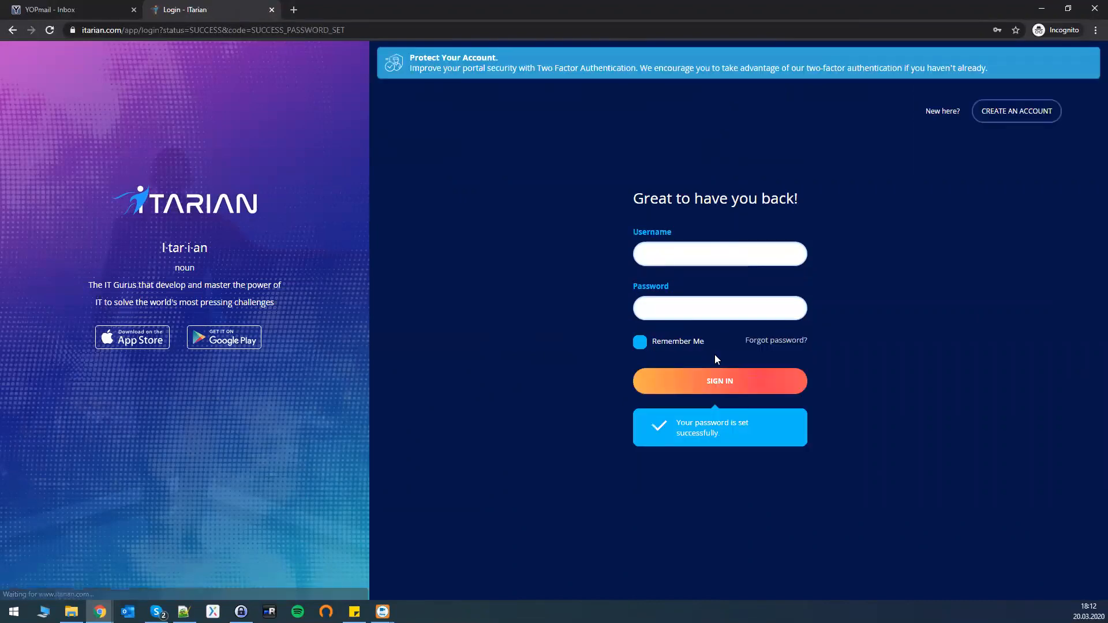
Step: Sign in with the staff member's e-mail and password and begin authenticator setup
{"action": "left_click", "coordinate": [693, 253]}
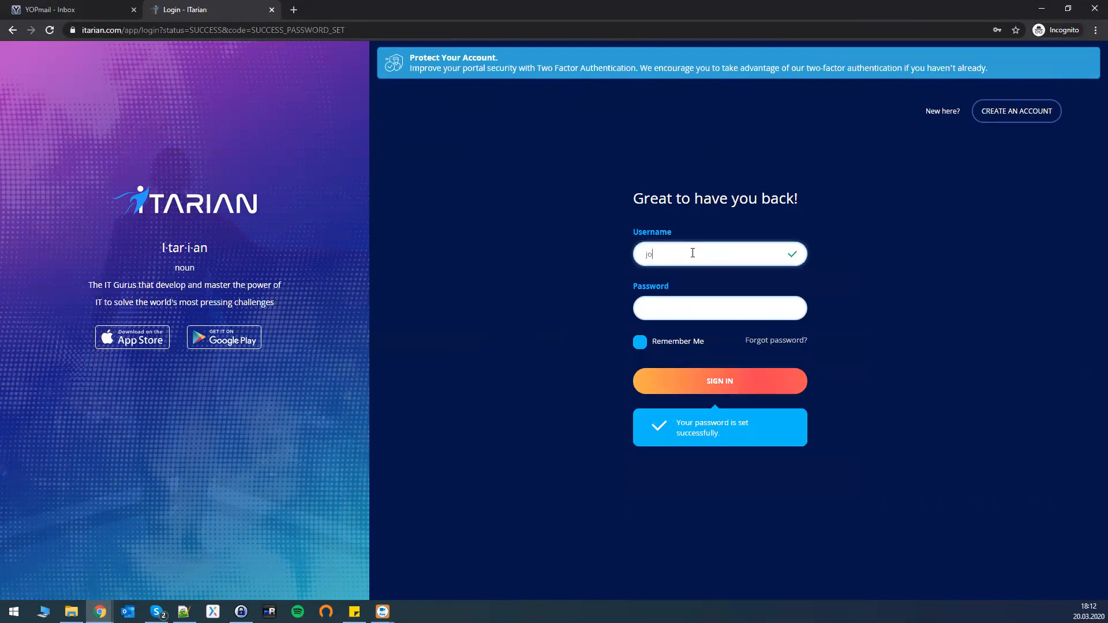
{"action": "key", "text": "Tab"}
{"action": "type", "text": "********"}
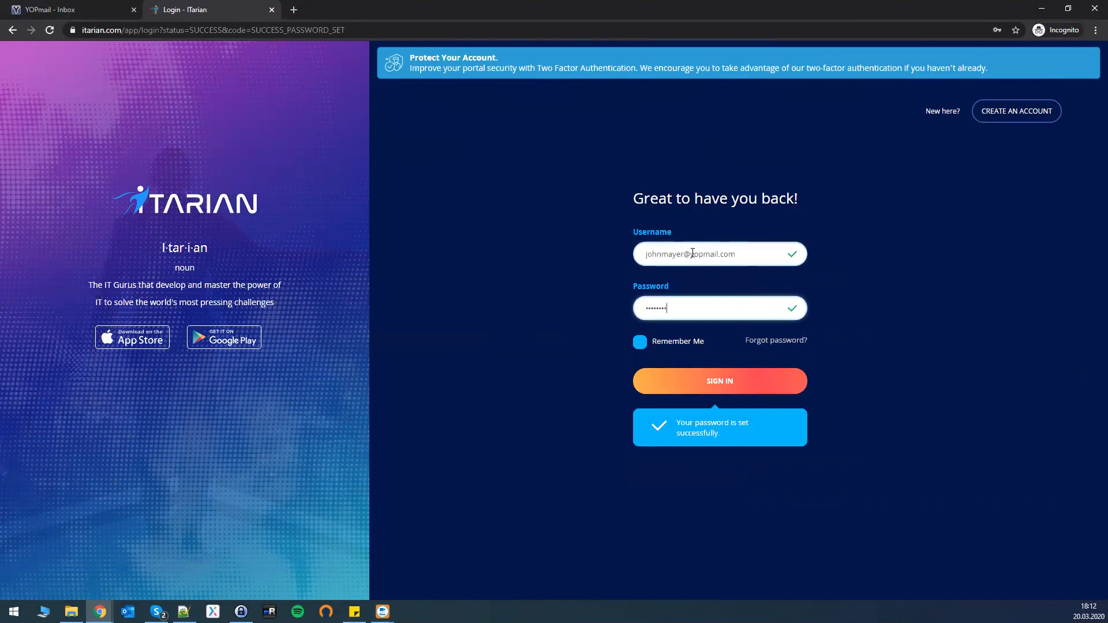
{"action": "left_click", "coordinate": [775, 381]}
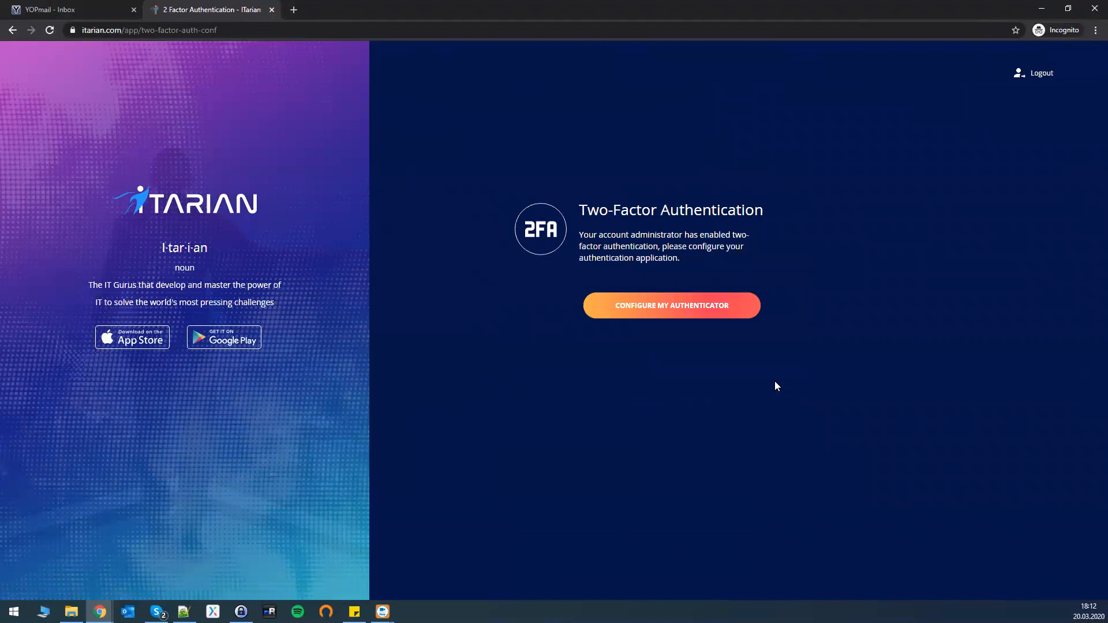
{"action": "left_click", "coordinate": [700, 310]}
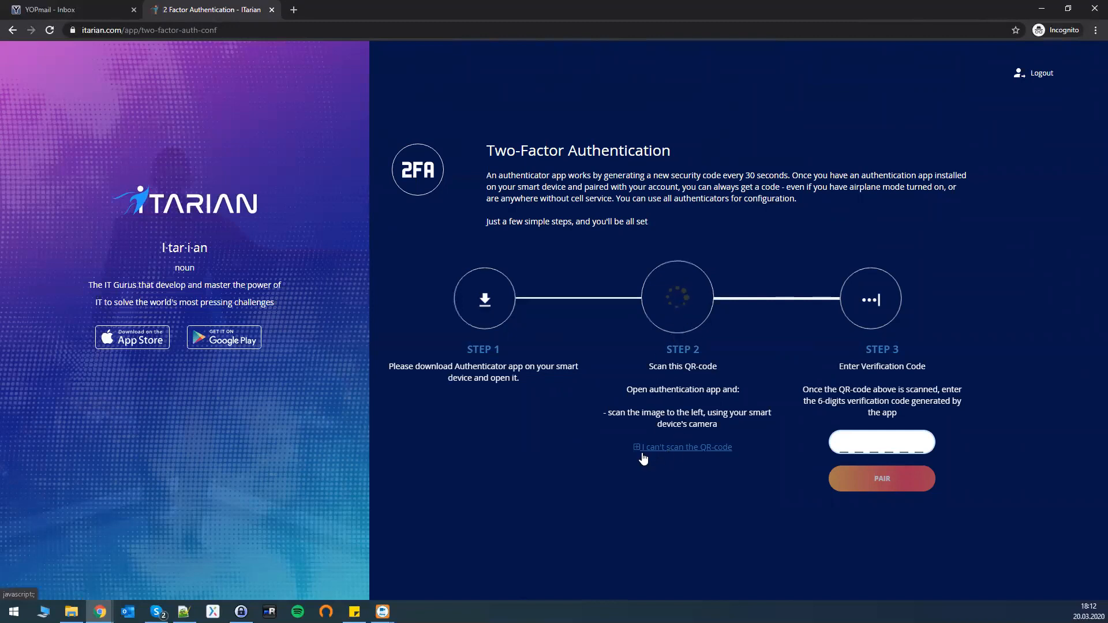
Step: Reload the authenticator pairing page, copy its address, and minimize the private window
{"action": "left_click", "coordinate": [282, 30]}
{"action": "key", "text": "Return"}
{"action": "left_click", "coordinate": [183, 30]}
{"action": "key", "text": "ctrl+c"}
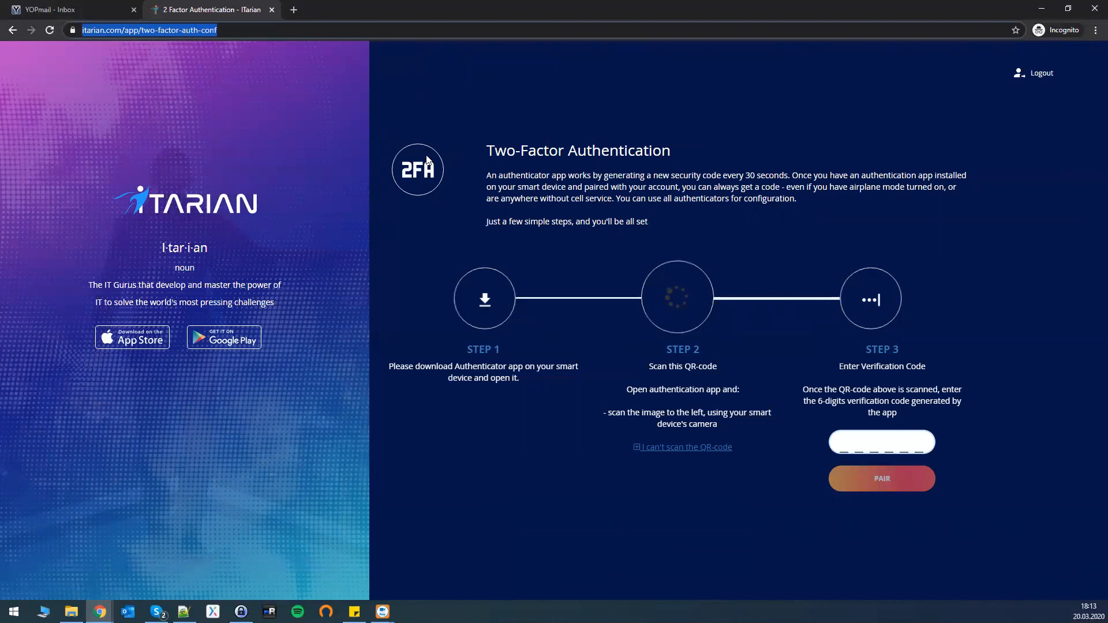
{"action": "left_click", "coordinate": [1042, 8]}
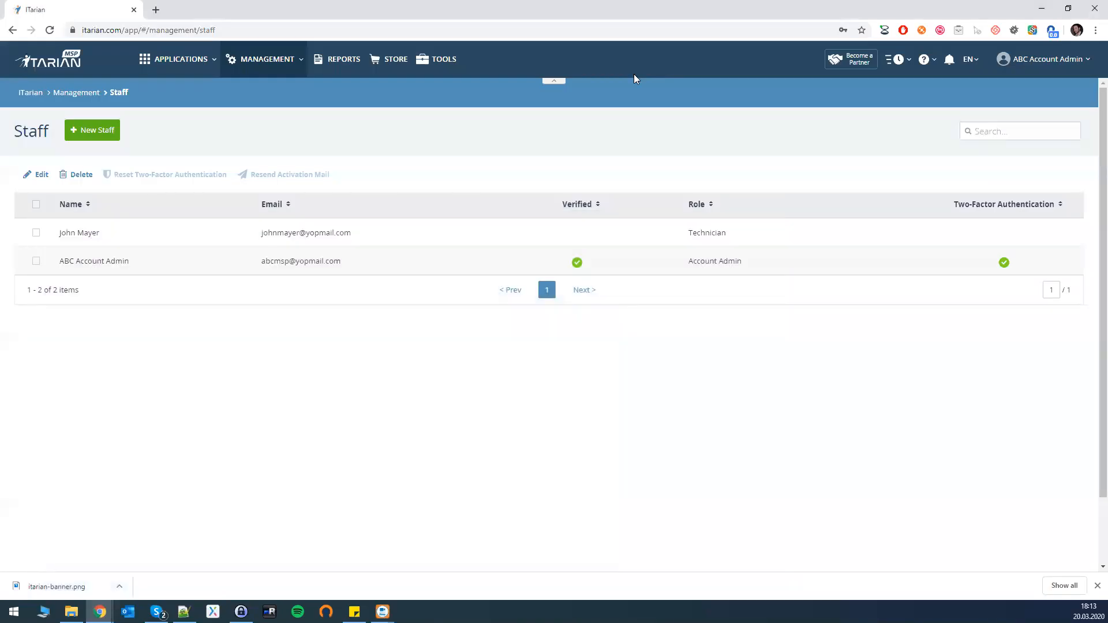
Step: Open a new tab and glance at the admin's account options on the Staff page
{"action": "key", "text": "ctrl+t"}
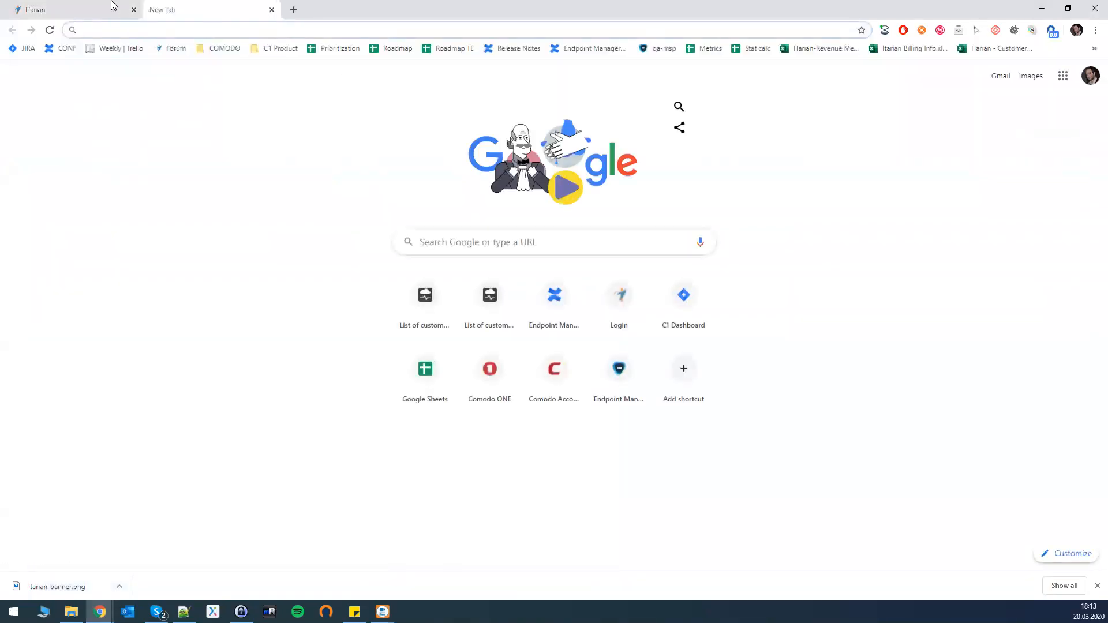
{"action": "left_click", "coordinate": [113, 7]}
{"action": "left_click", "coordinate": [1048, 60]}
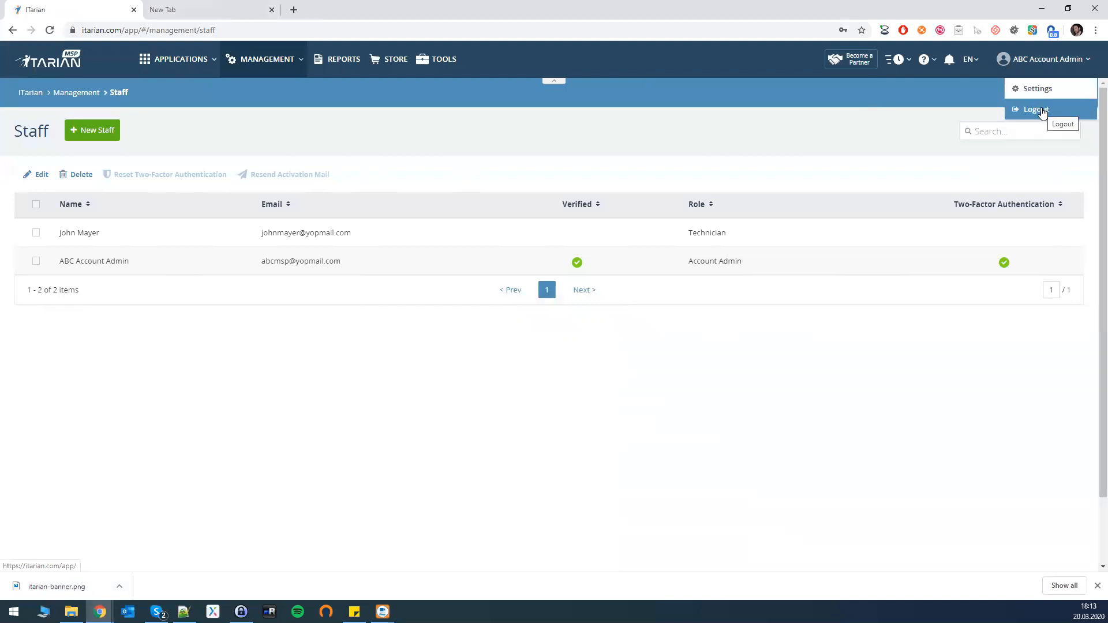
{"action": "left_click", "coordinate": [225, 9]}
Step: In the new tab, load the copied two-factor address and sign in as the technician
{"action": "left_click", "coordinate": [254, 30]}
{"action": "key", "text": "ctrl+v"}
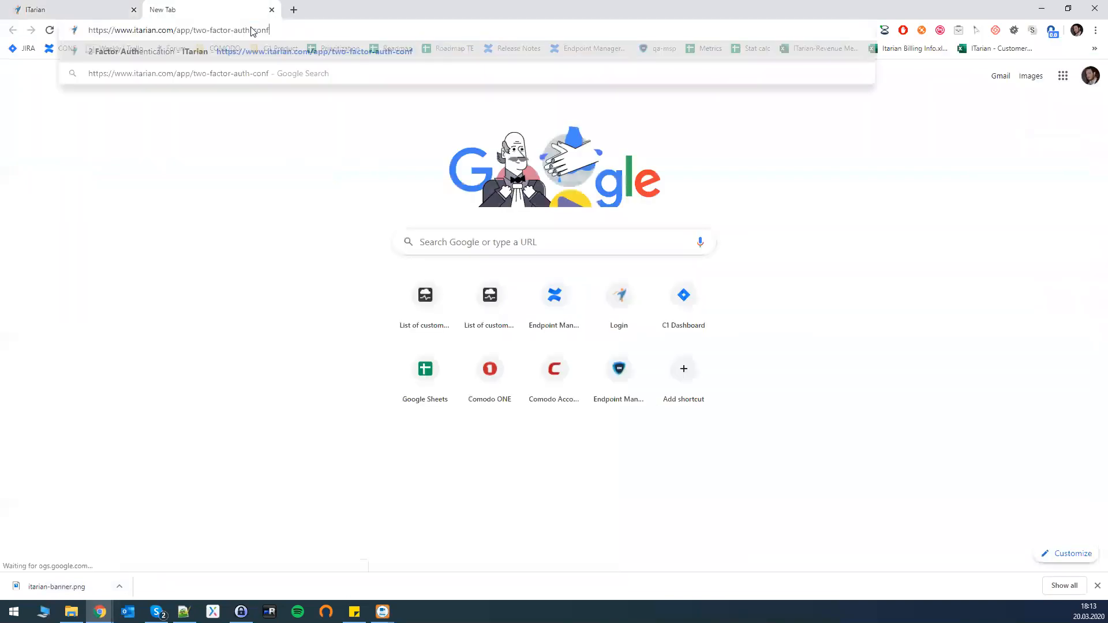
{"action": "key", "text": "Return"}
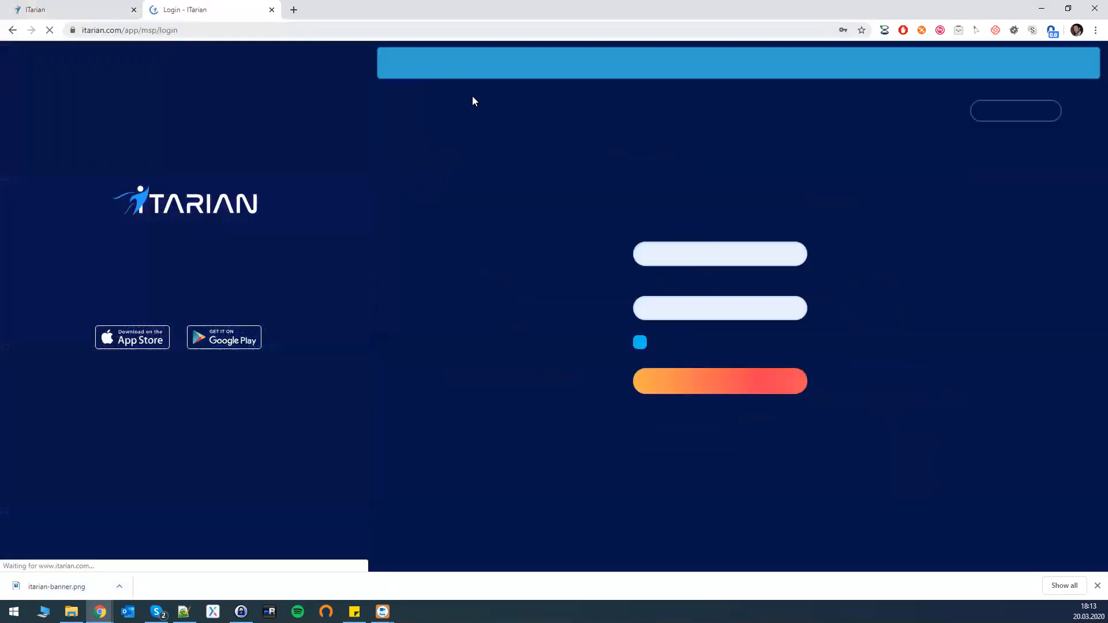
{"action": "left_click", "coordinate": [682, 252]}
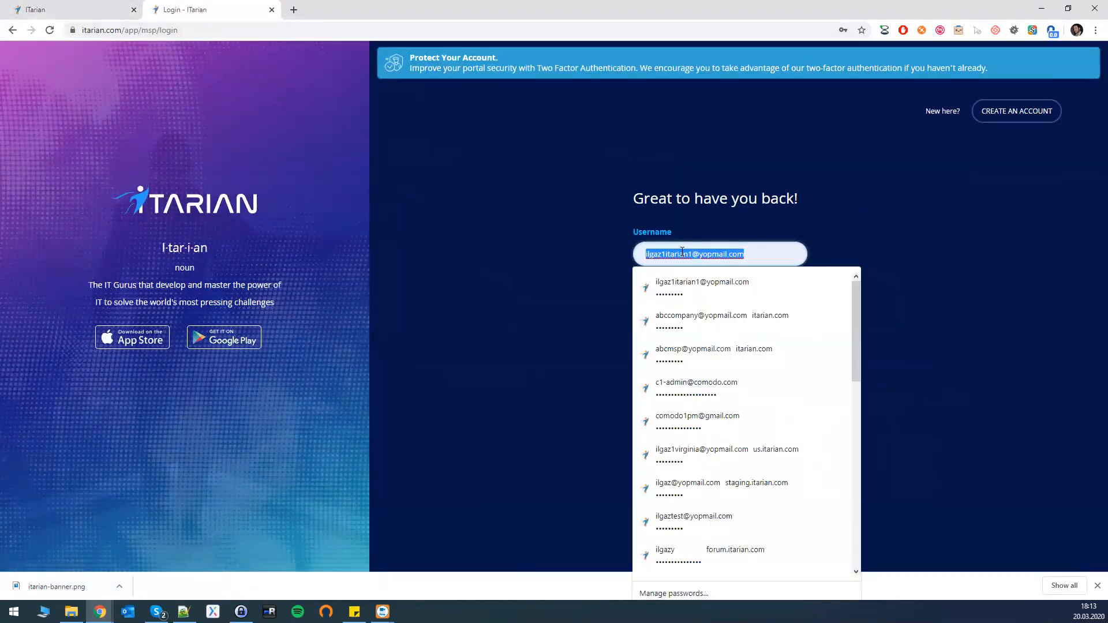
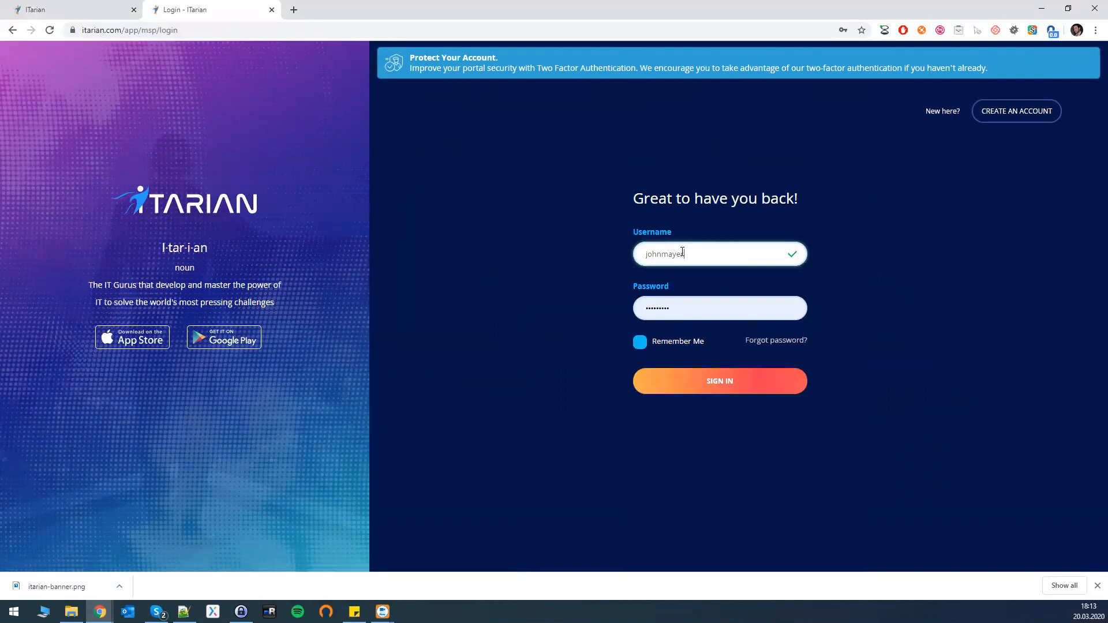
{"action": "key", "text": "Tab"}
{"action": "type", "text": "•••••••"}
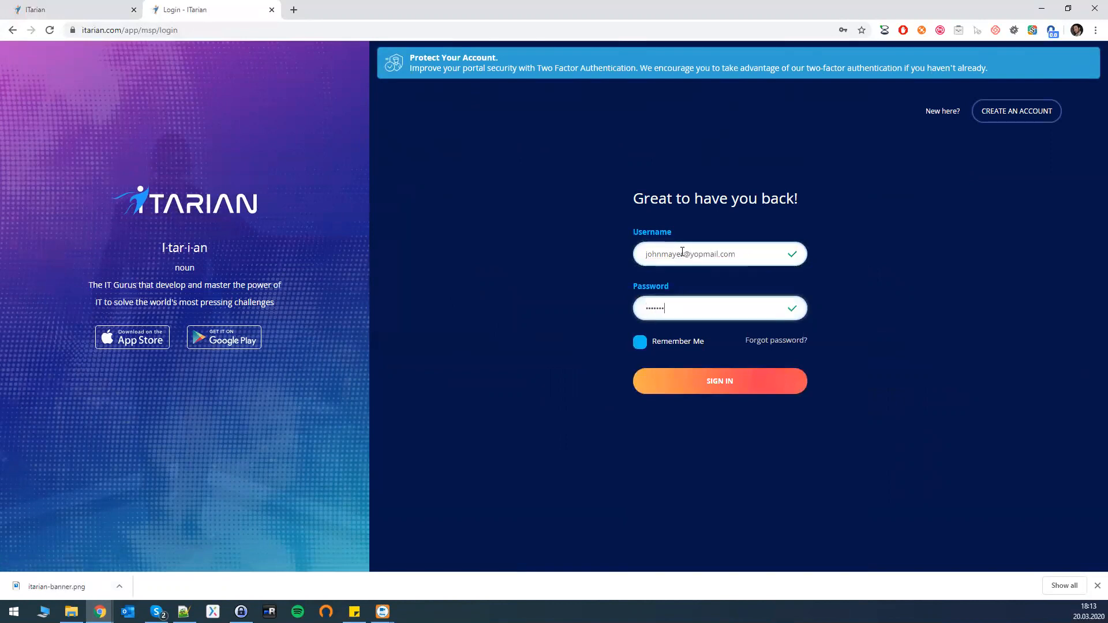
{"action": "key", "text": "Return"}
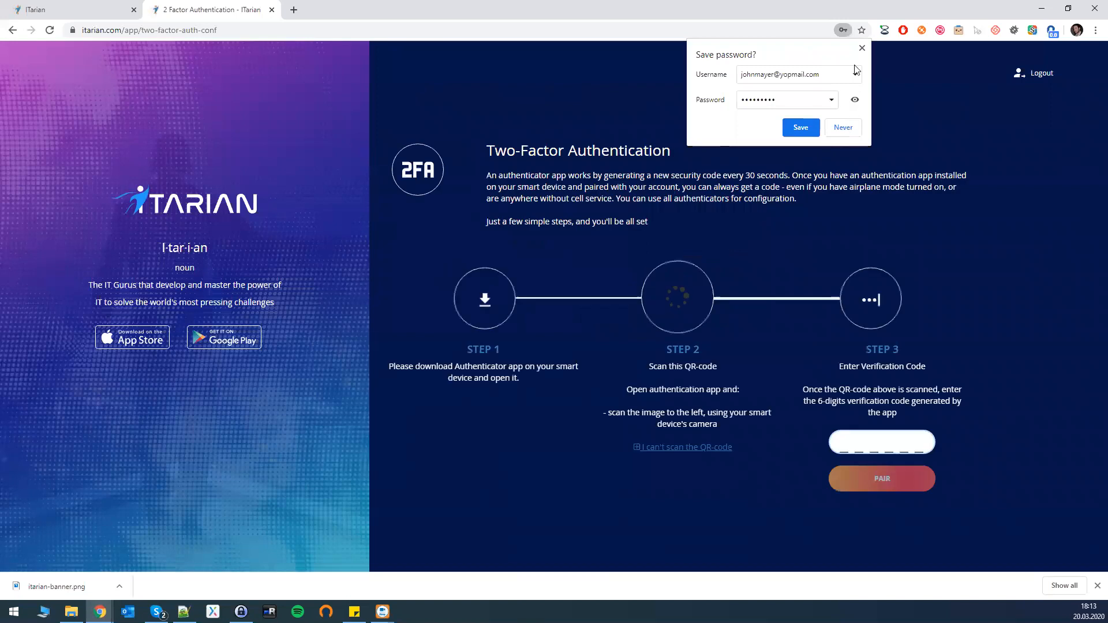
{"action": "left_click", "coordinate": [861, 49]}
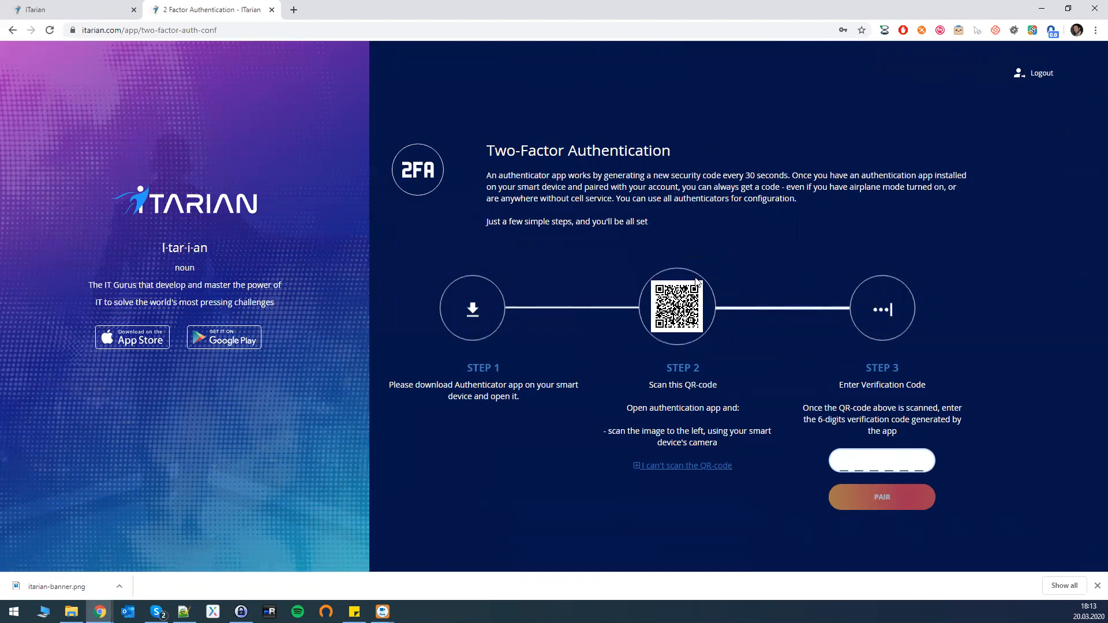
Step: Enter the six-digit authenticator code, select one backup code, and continue to the dashboard
{"action": "left_click", "coordinate": [872, 459]}
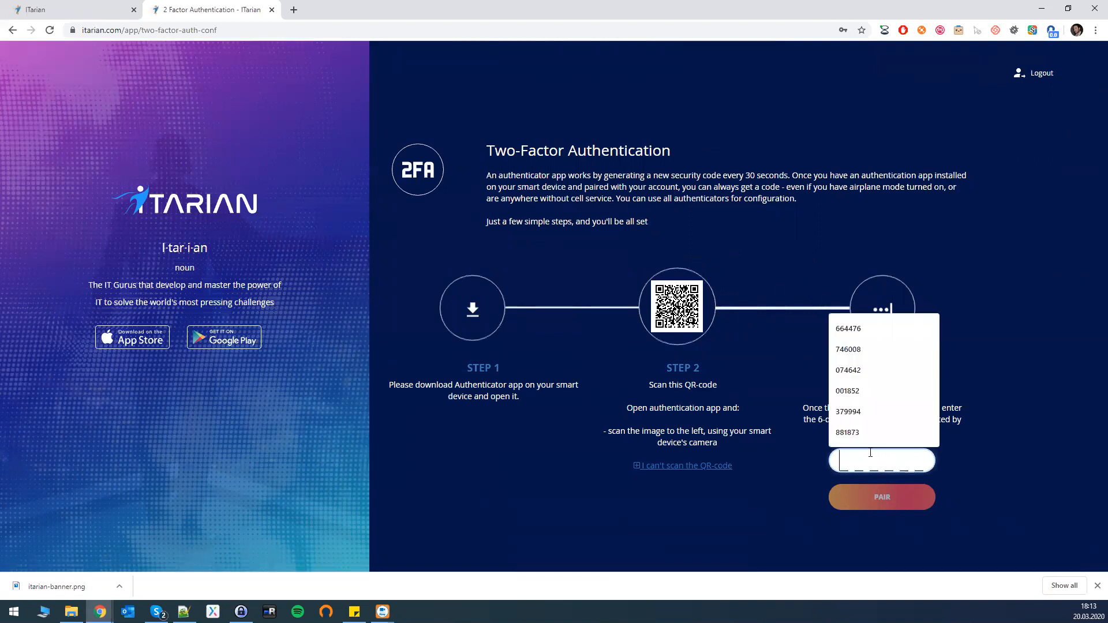
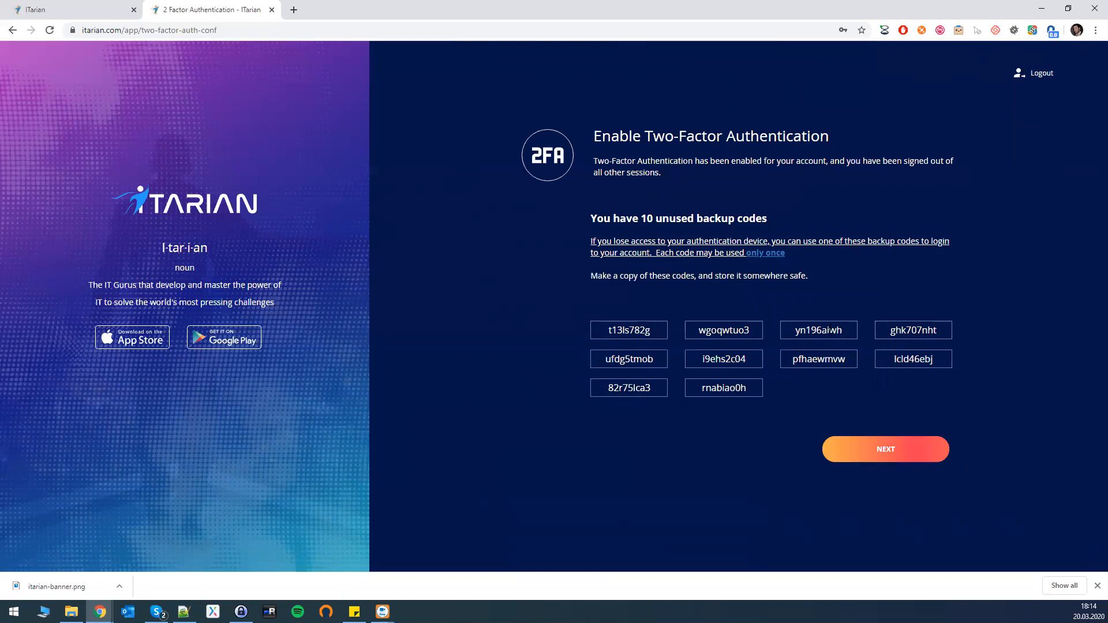
{"action": "left_click_drag", "start_coordinate": [797, 331], "coordinate": [843, 330]}
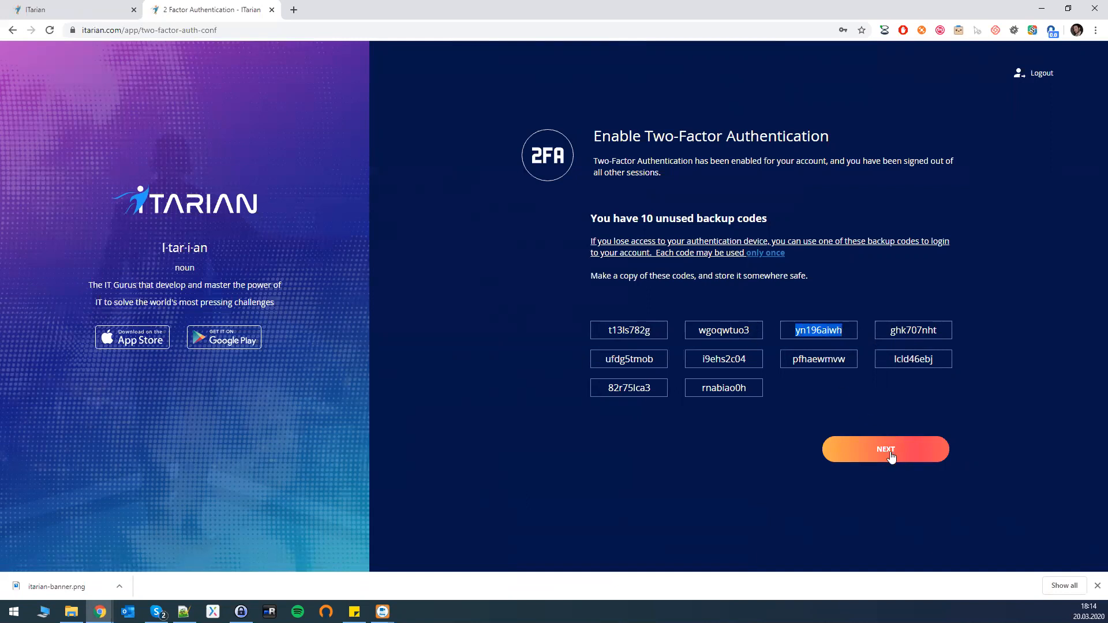
{"action": "left_click", "coordinate": [891, 456]}
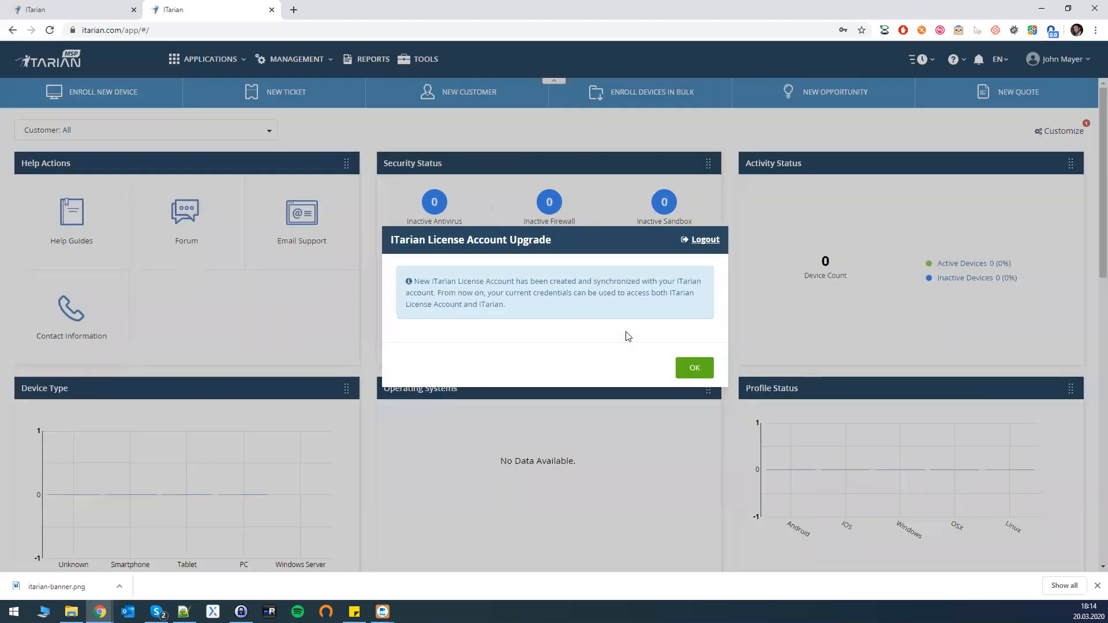
Step: Acknowledge the license upgrade notice, log the technician out, and return to the admin sign-in page
{"action": "left_click", "coordinate": [691, 369]}
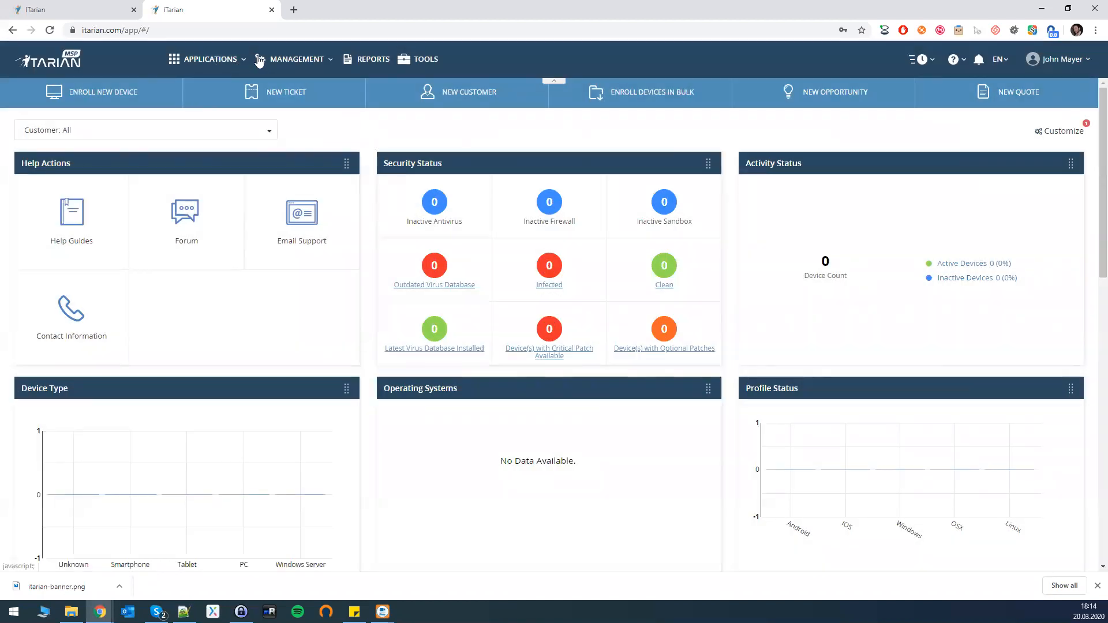
{"action": "left_click", "coordinate": [1057, 62]}
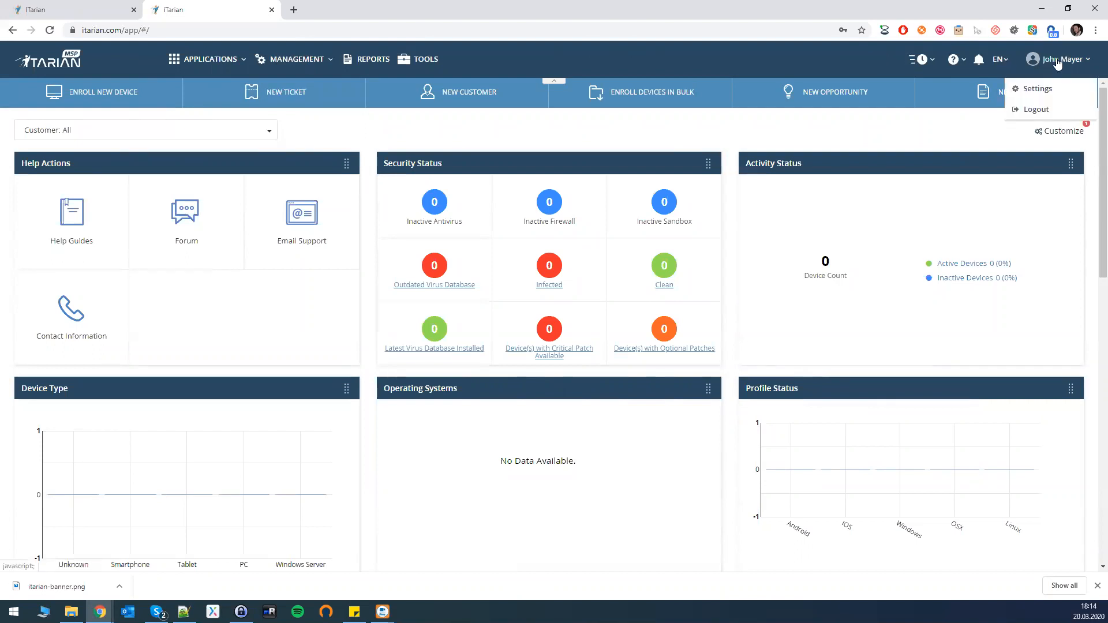
{"action": "left_click", "coordinate": [1037, 110]}
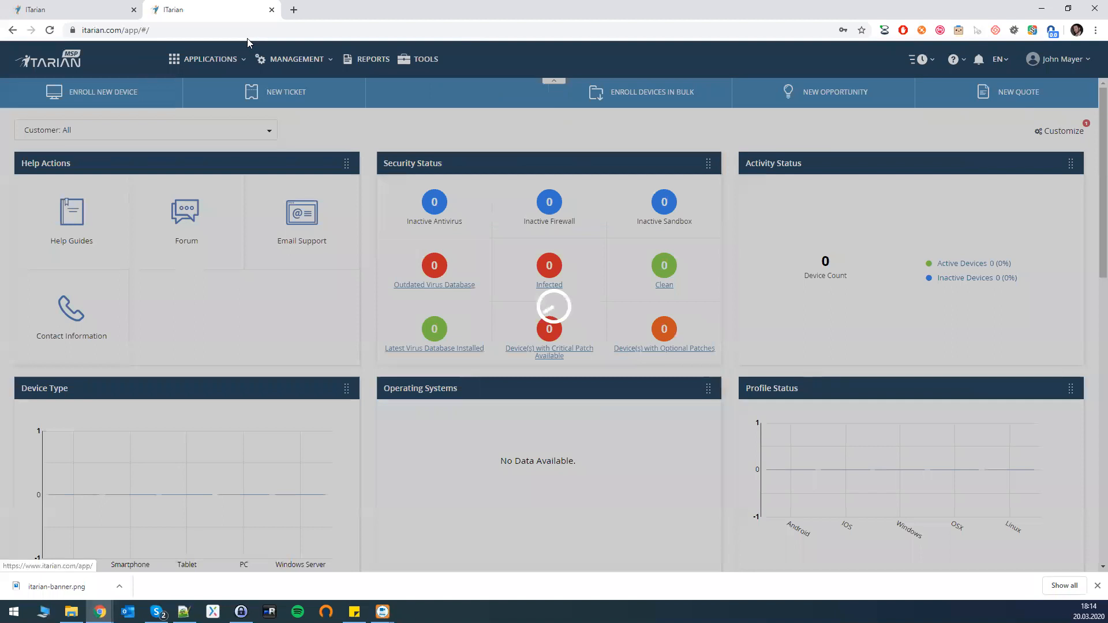
{"action": "left_click", "coordinate": [52, 9]}
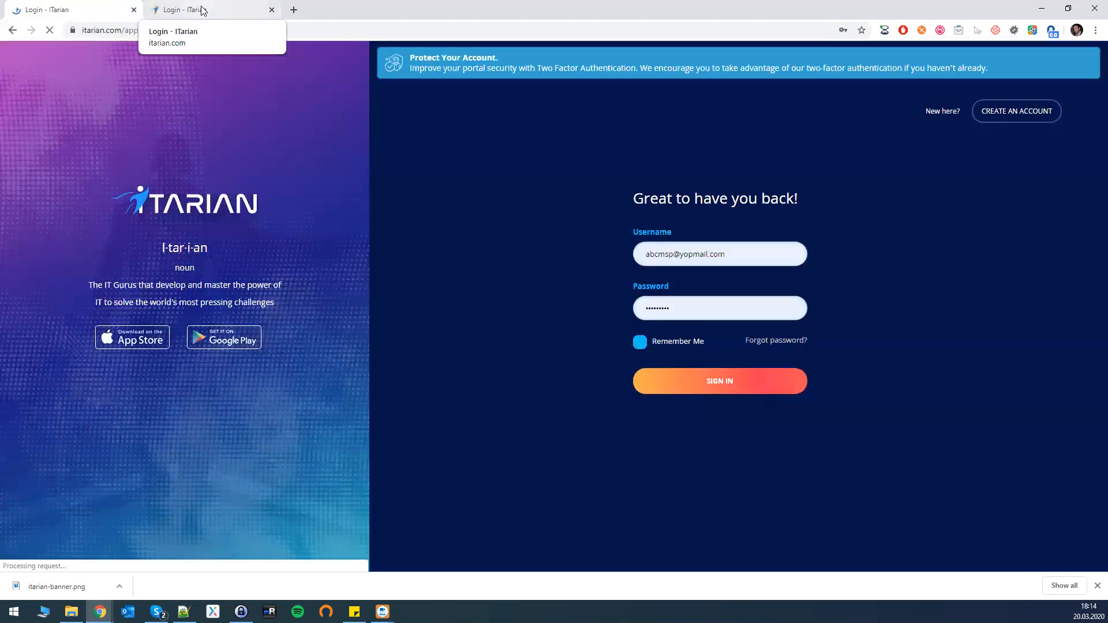
{"action": "middle_click", "coordinate": [203, 11]}
{"action": "left_click", "coordinate": [720, 380]}
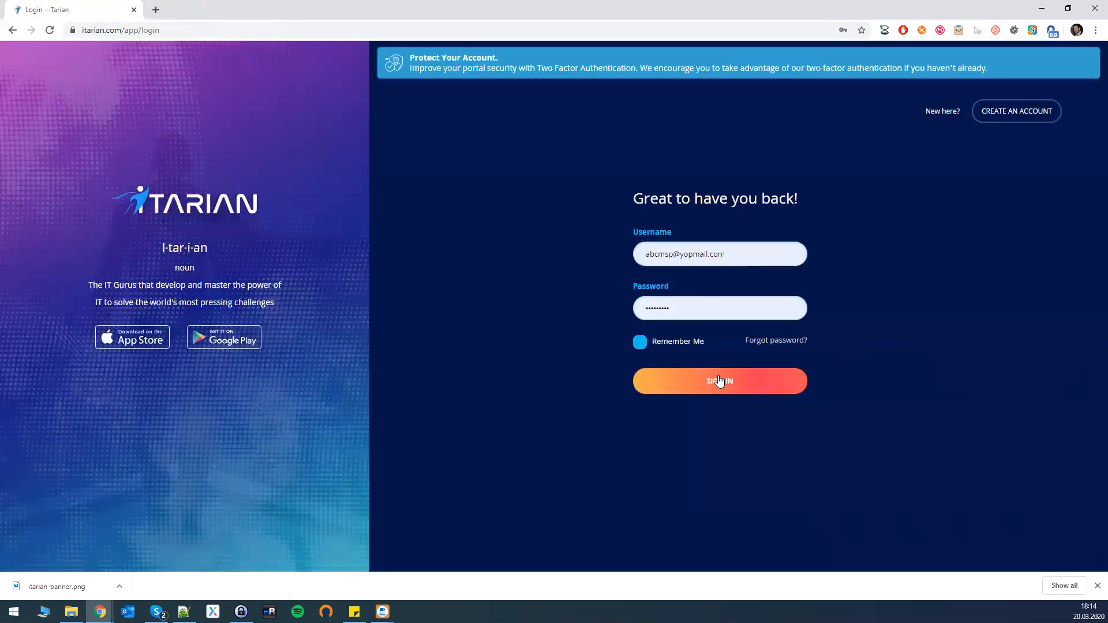
Step: Sign in as account admin with the verification code, then open Management > Staff
{"action": "left_click", "coordinate": [1095, 585]}
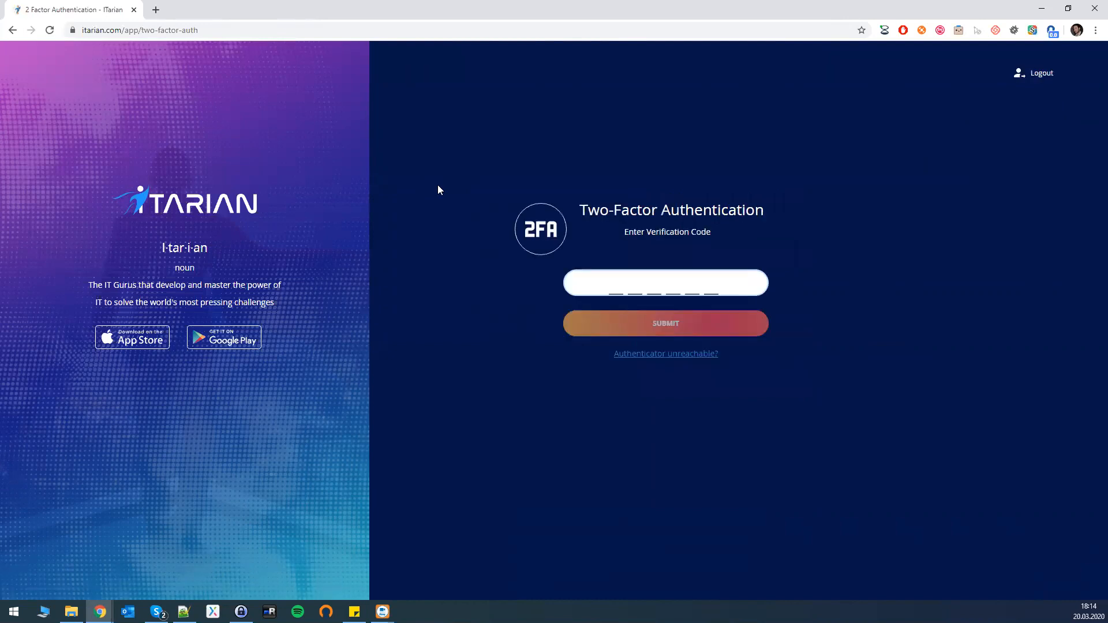
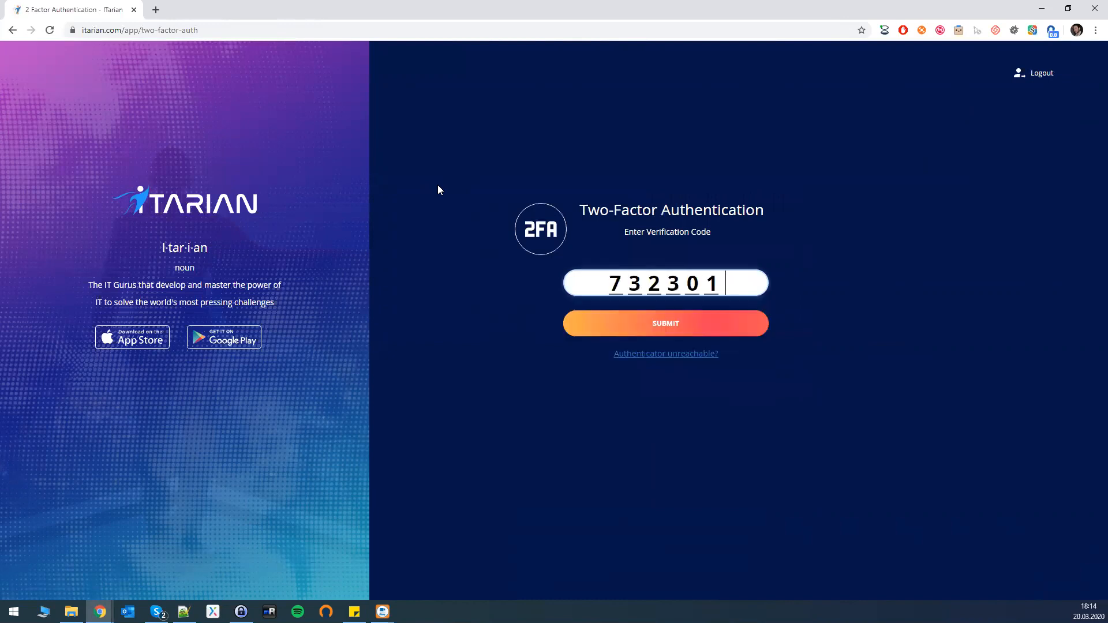
{"action": "key", "text": "Return"}
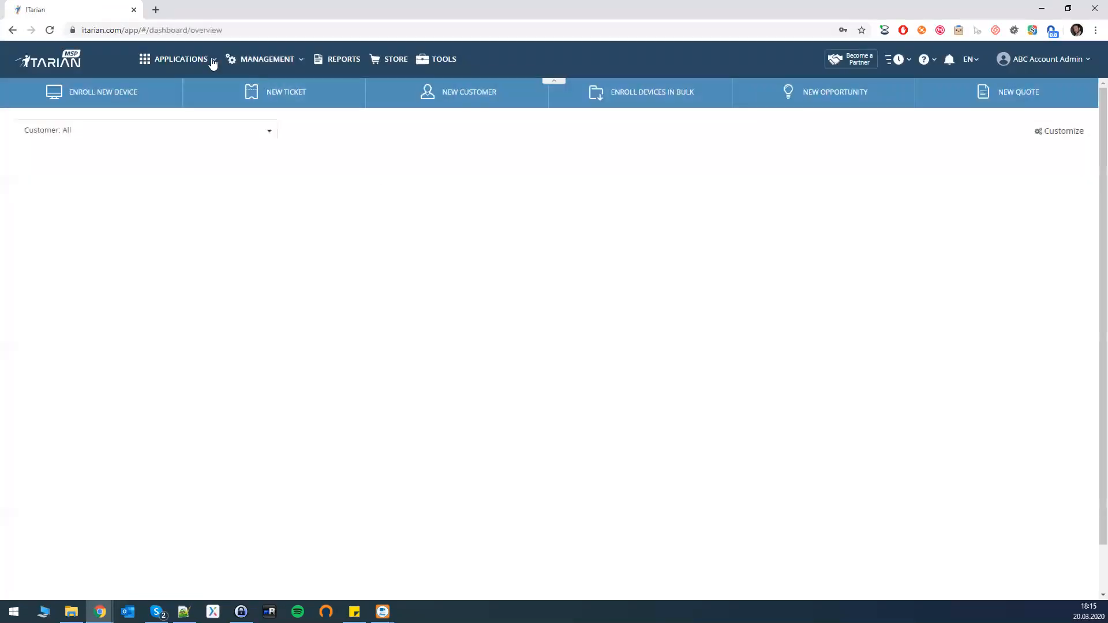
{"action": "left_click", "coordinate": [245, 60]}
{"action": "left_click", "coordinate": [256, 109]}
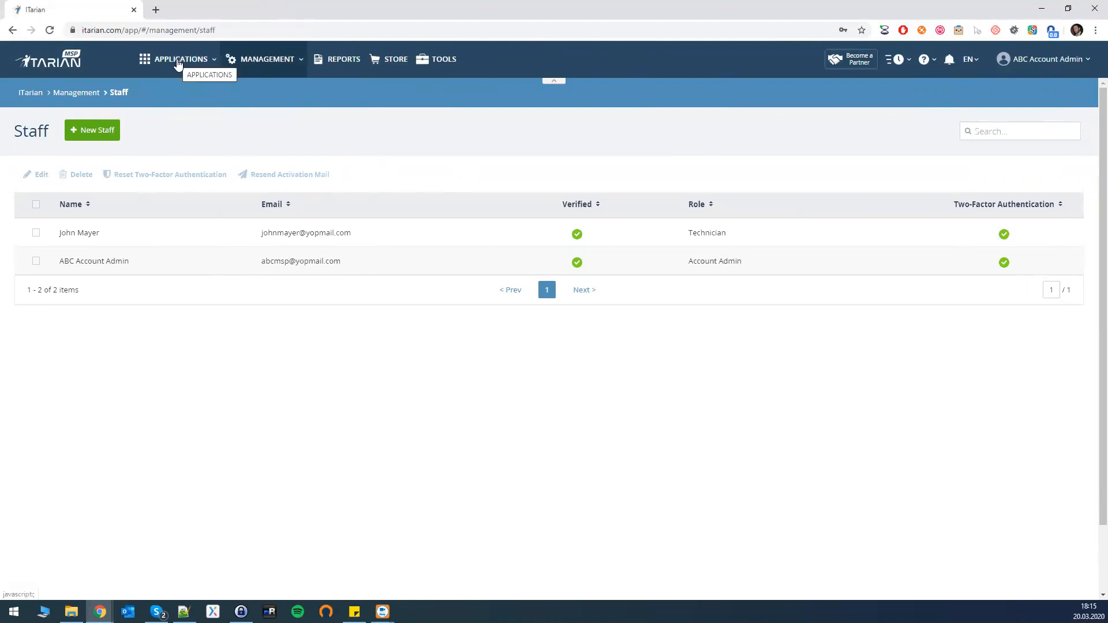
Step: Launch Endpoint Manager from the Applications menu
{"action": "left_click", "coordinate": [184, 612]}
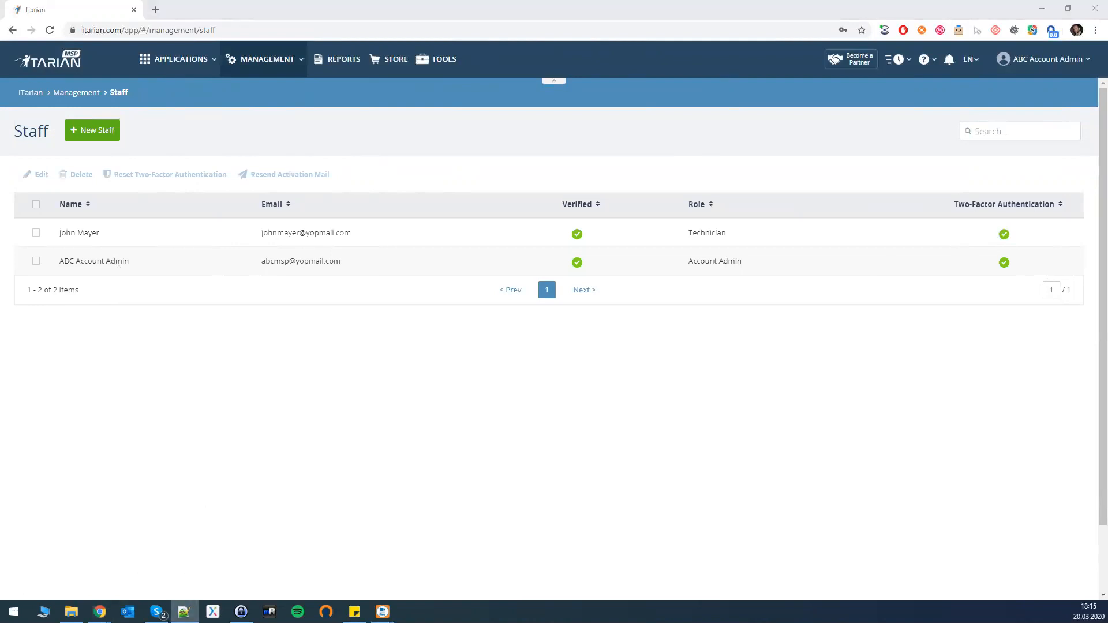
{"action": "left_click", "coordinate": [178, 59]}
{"action": "left_click", "coordinate": [184, 90]}
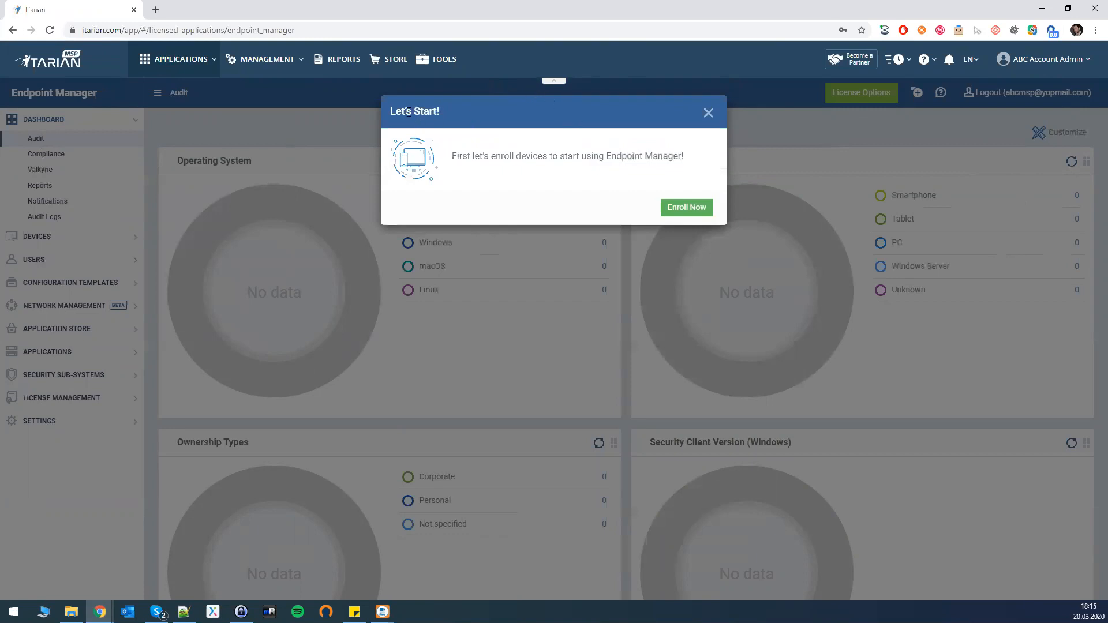
Step: From Devices > Device List, start the Enrollment Wizard and choose Current device to enroll
{"action": "left_click", "coordinate": [682, 211]}
{"action": "left_click", "coordinate": [688, 209]}
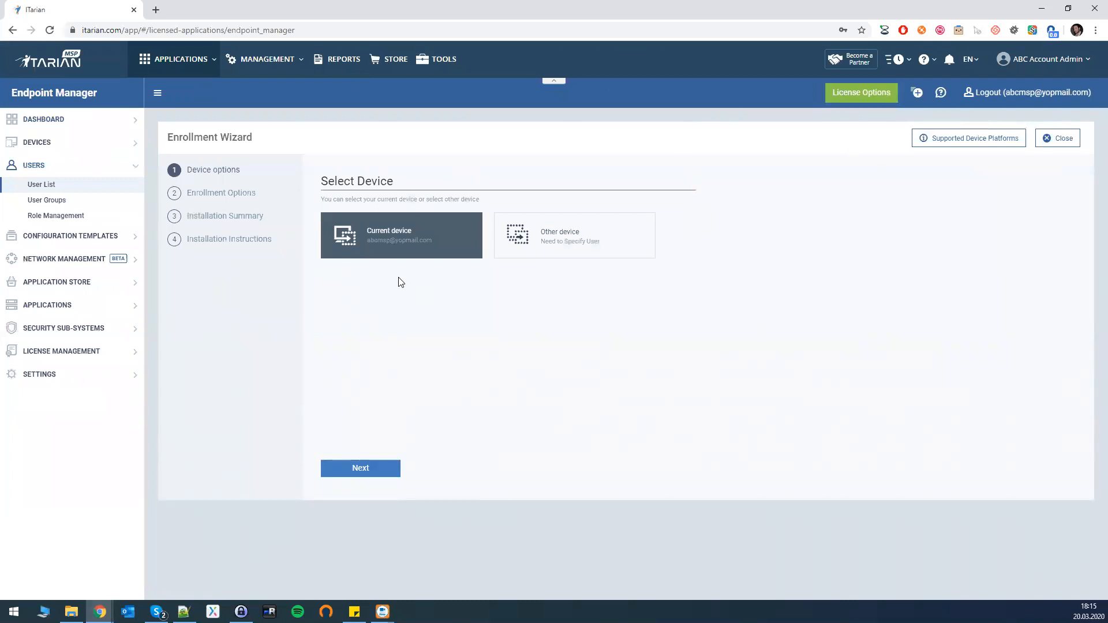
{"action": "left_click", "coordinate": [81, 150]}
{"action": "left_click", "coordinate": [33, 164]}
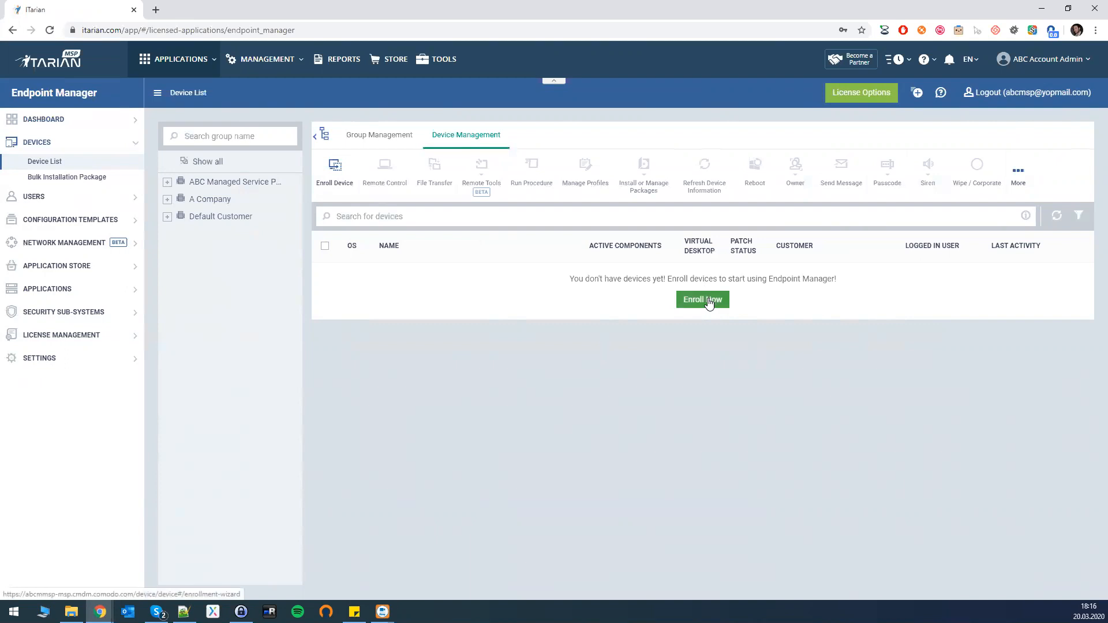
{"action": "left_click", "coordinate": [708, 304]}
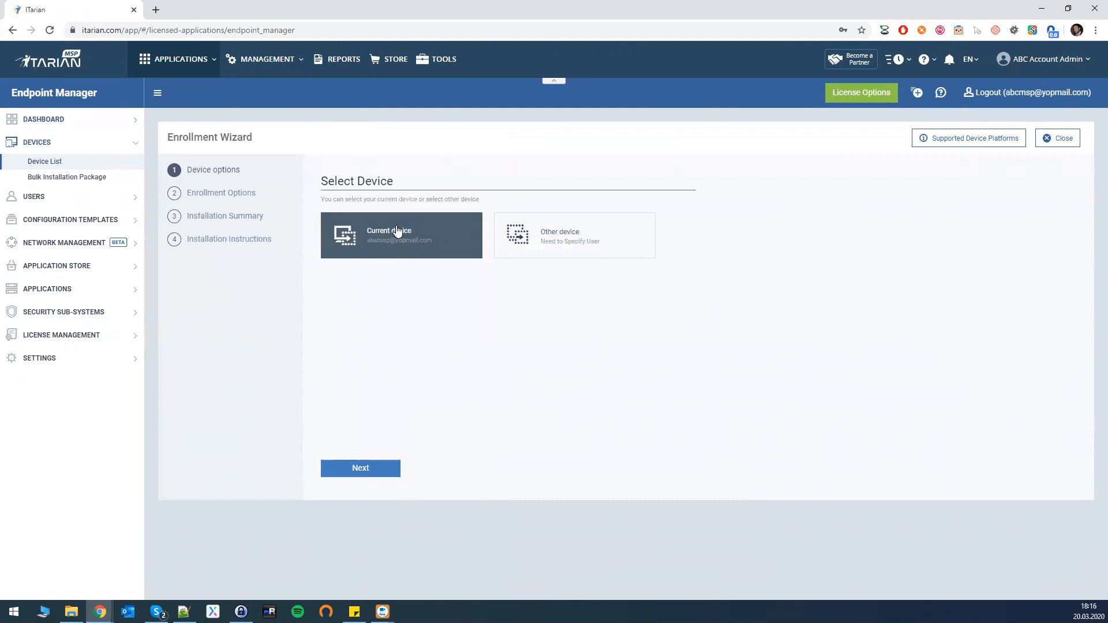
{"action": "left_click", "coordinate": [543, 237]}
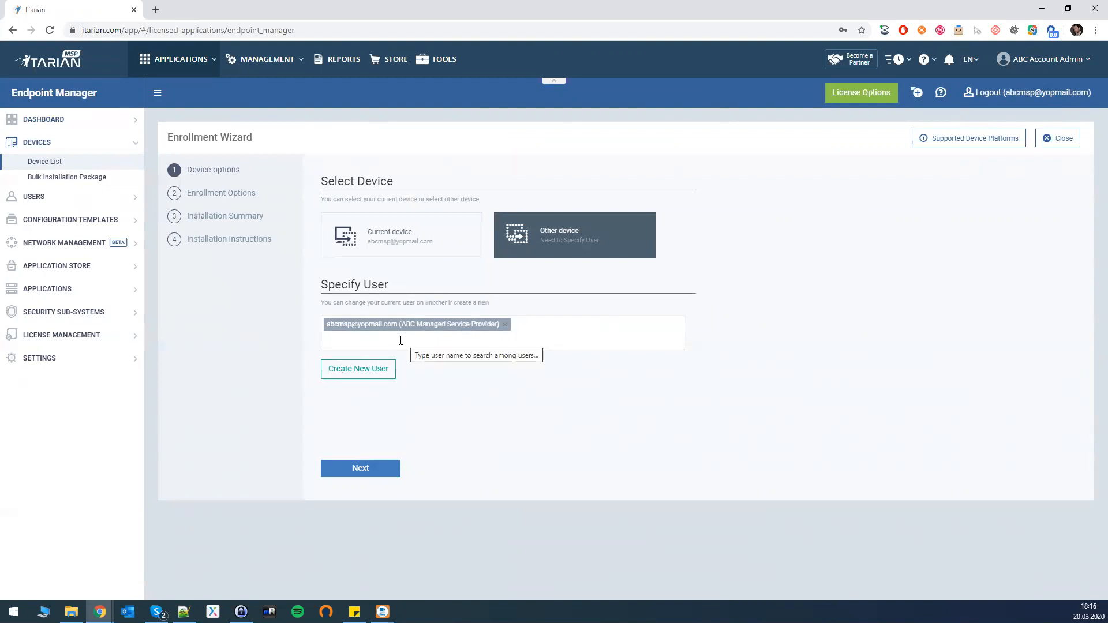
{"action": "left_click", "coordinate": [375, 233]}
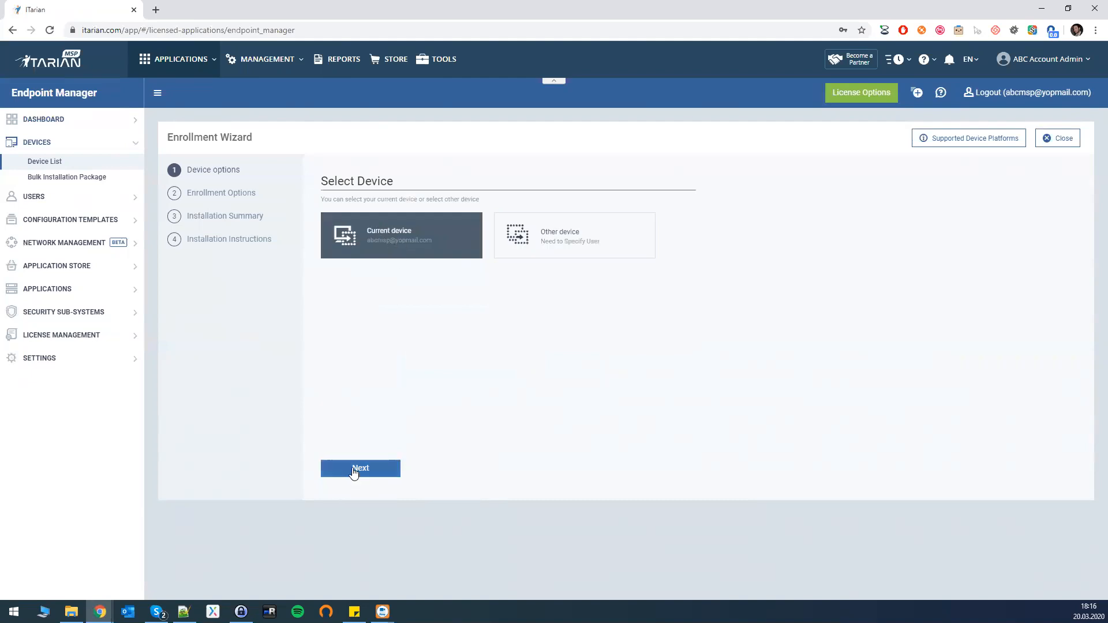
Step: On Enrollment Options, keep Enroll and Protect on Windows x64 with the Security Level 1 profile
{"action": "left_click", "coordinate": [354, 471]}
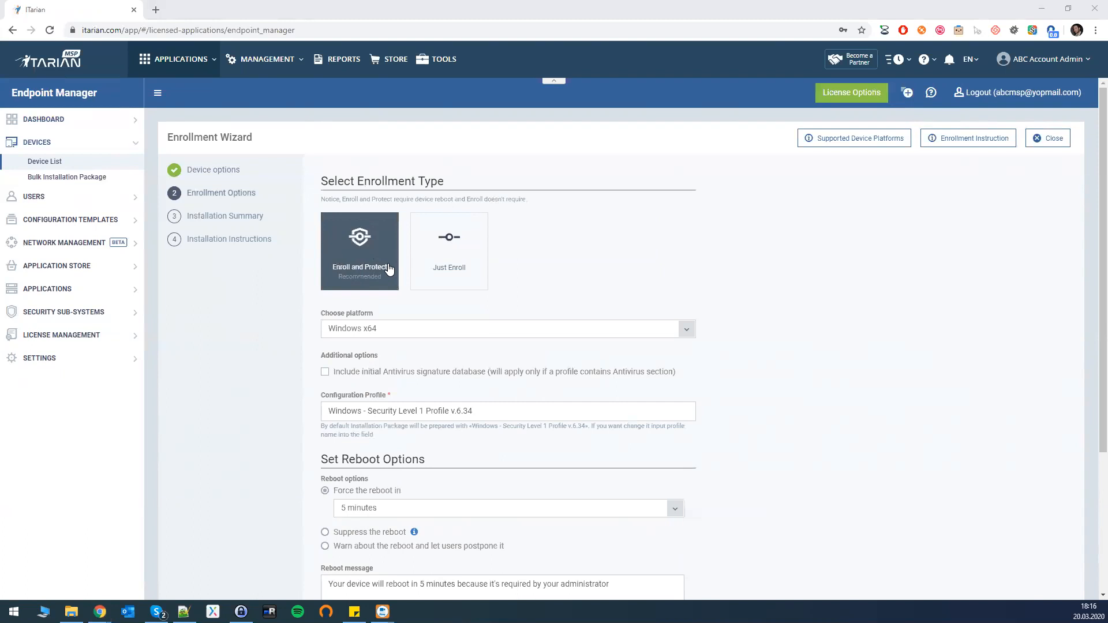
{"action": "scroll", "coordinate": [395, 286], "scroll_direction": "down", "scroll_amount": 1}
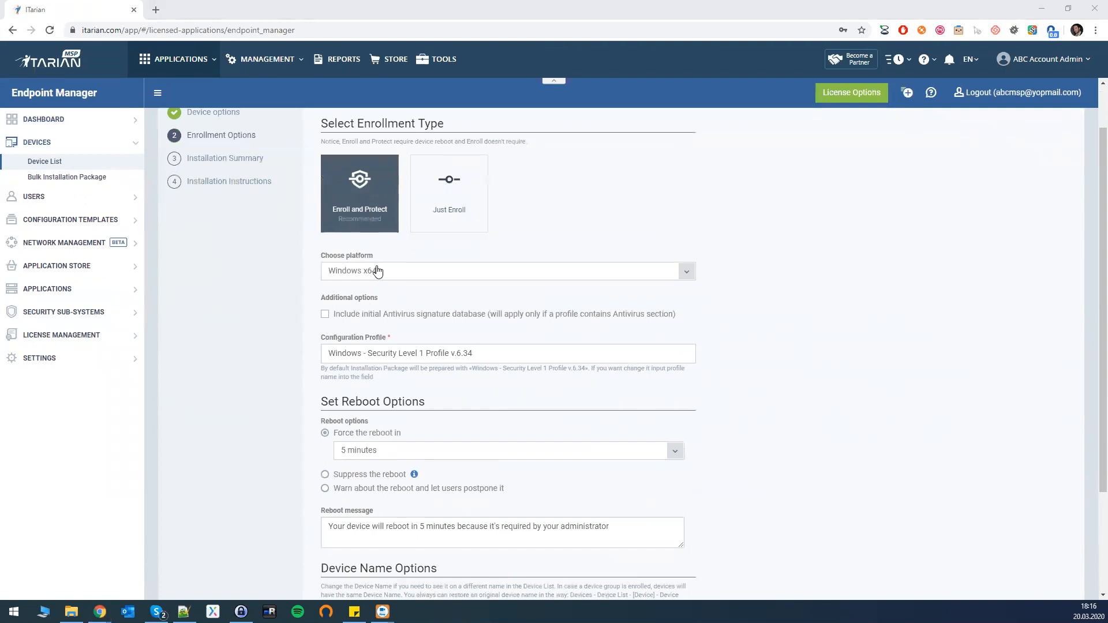
{"action": "scroll", "coordinate": [395, 271], "scroll_direction": "up", "scroll_amount": 1}
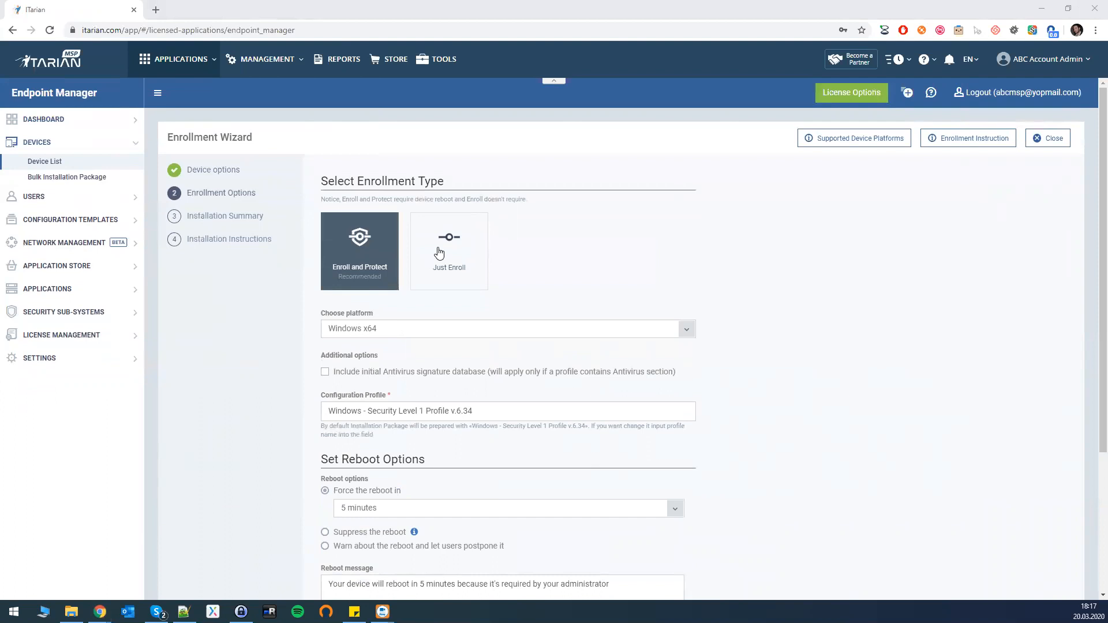
{"action": "scroll", "coordinate": [410, 290], "scroll_direction": "down", "scroll_amount": 1}
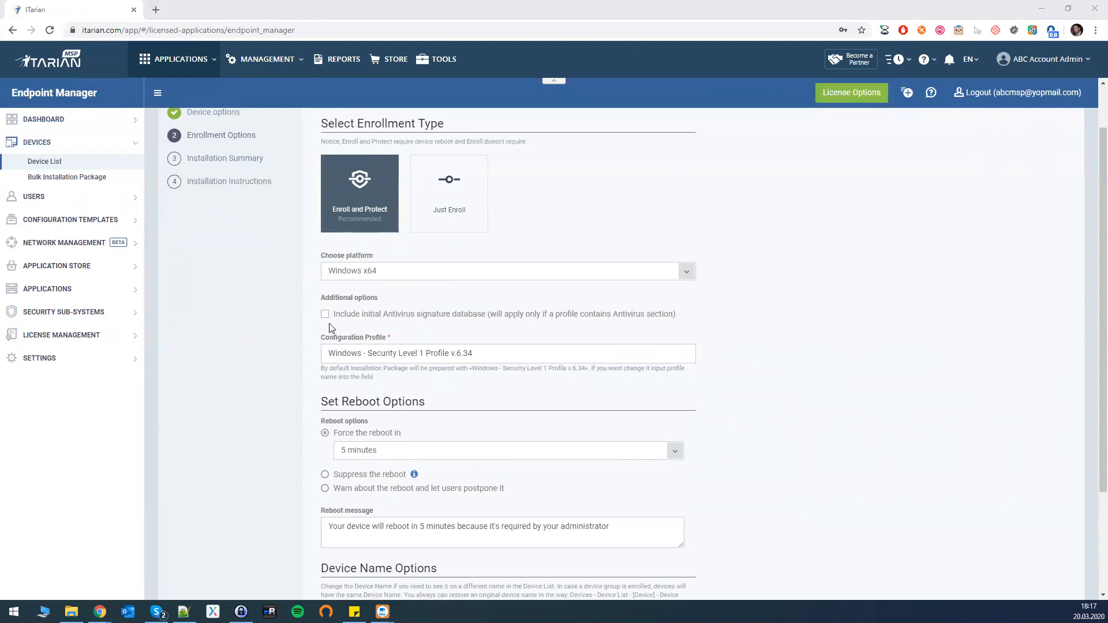
{"action": "scroll", "coordinate": [411, 323], "scroll_direction": "down", "scroll_amount": 1}
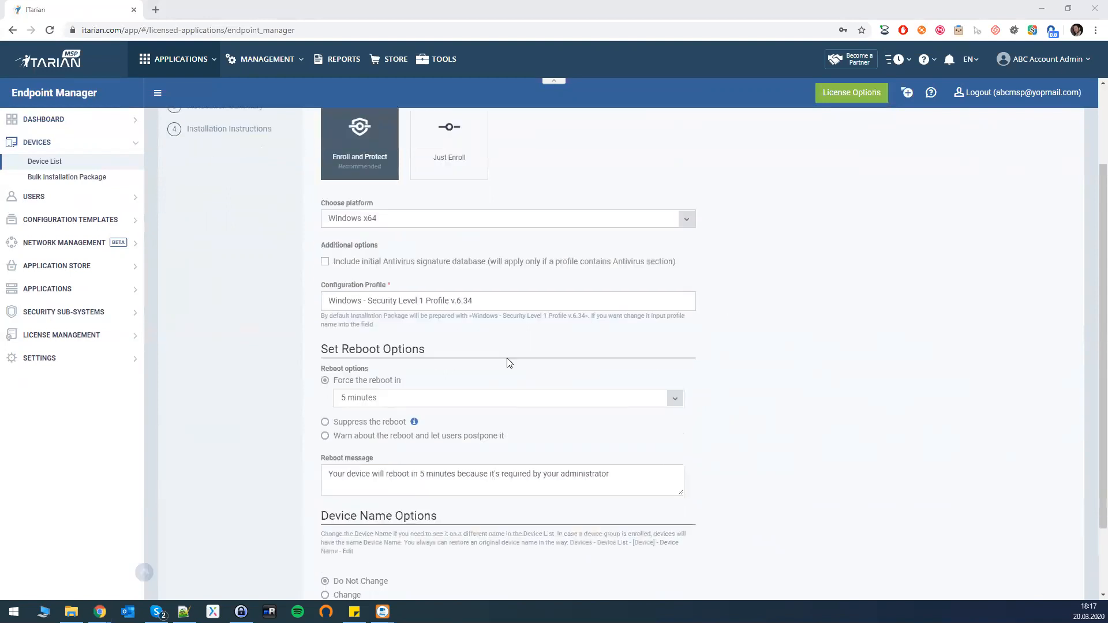
{"action": "scroll", "coordinate": [512, 349], "scroll_direction": "up", "scroll_amount": 2}
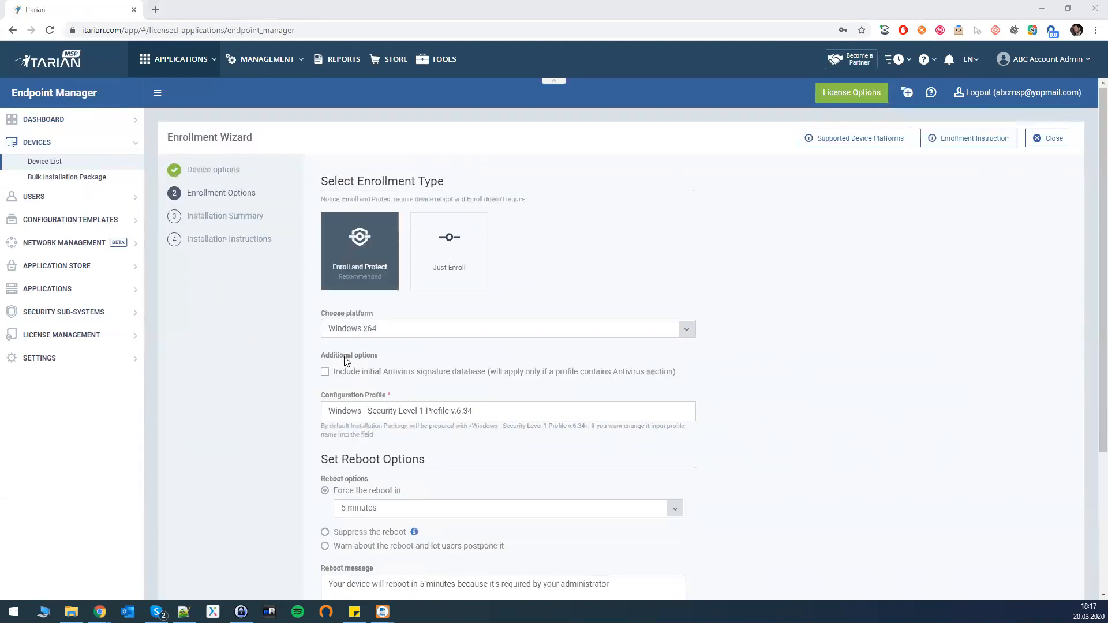
{"action": "left_click", "coordinate": [375, 335]}
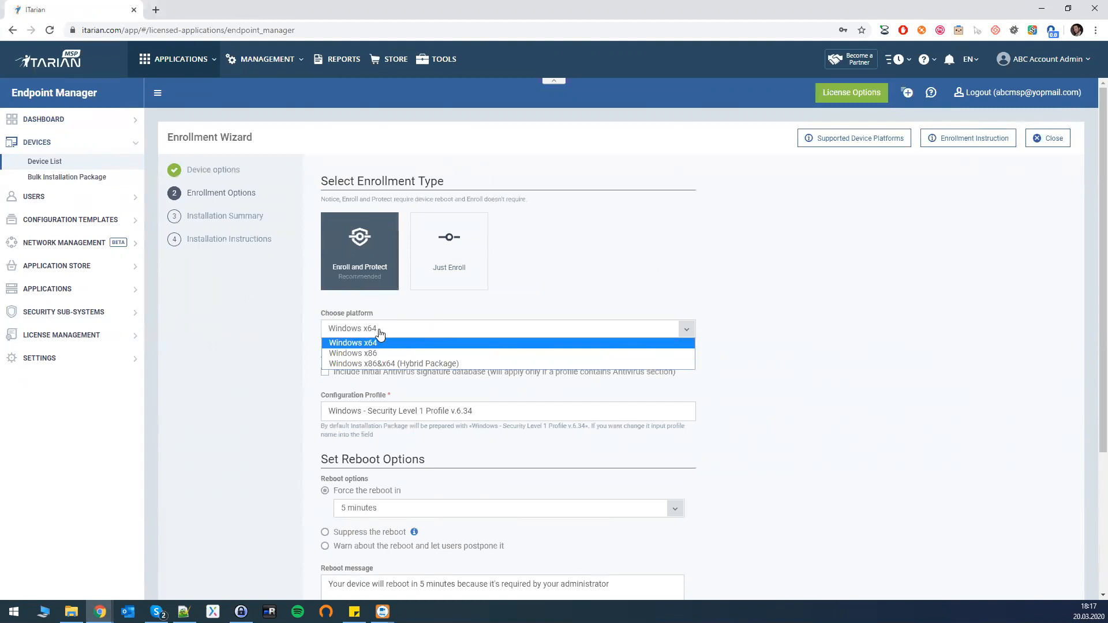
{"action": "left_click", "coordinate": [411, 321]}
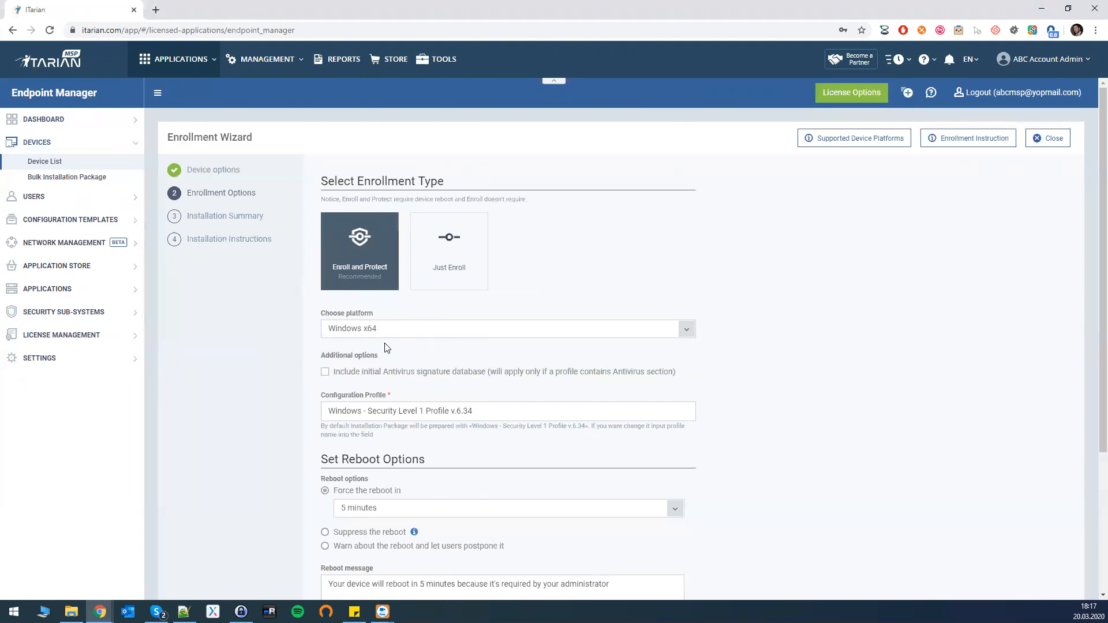
{"action": "scroll", "coordinate": [392, 361], "scroll_direction": "down", "scroll_amount": 1}
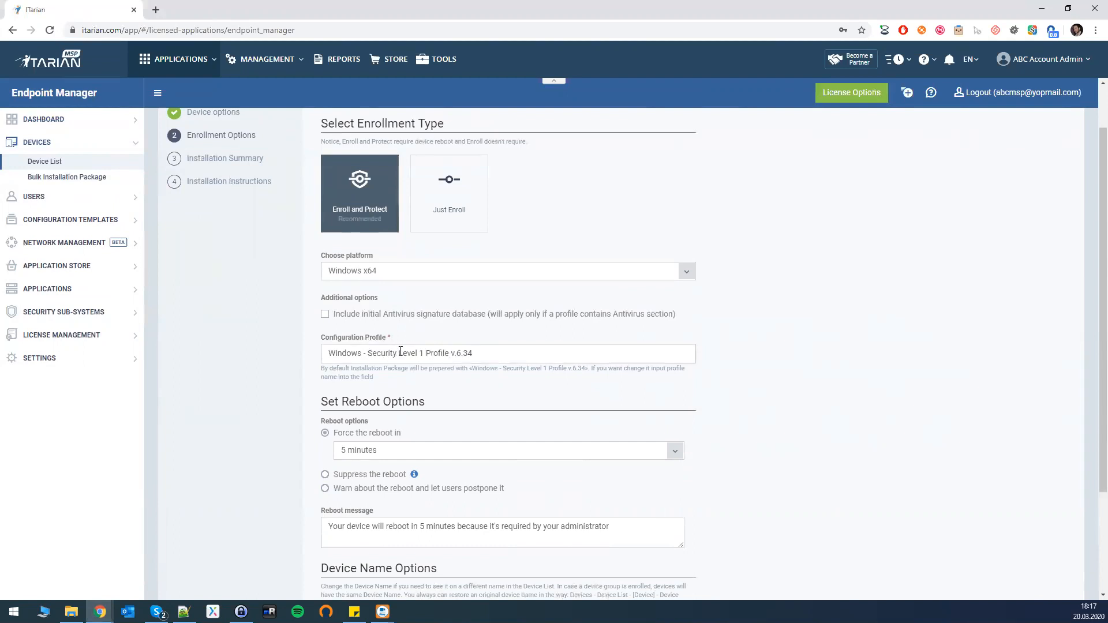
{"action": "left_click", "coordinate": [349, 345]}
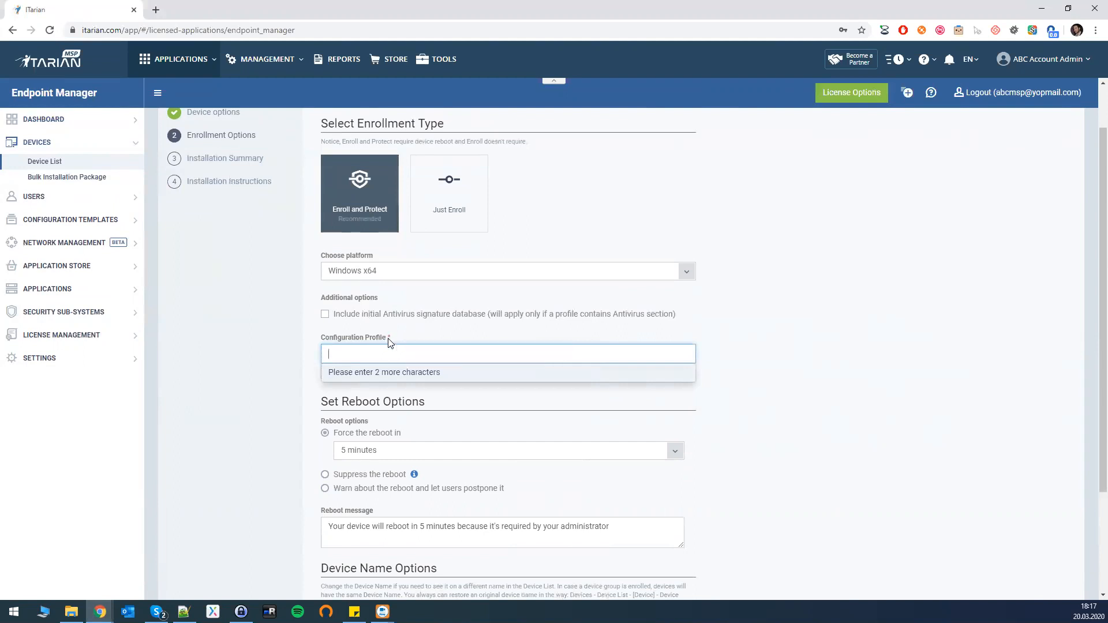
{"action": "scroll", "coordinate": [398, 352], "scroll_direction": "down", "scroll_amount": 1}
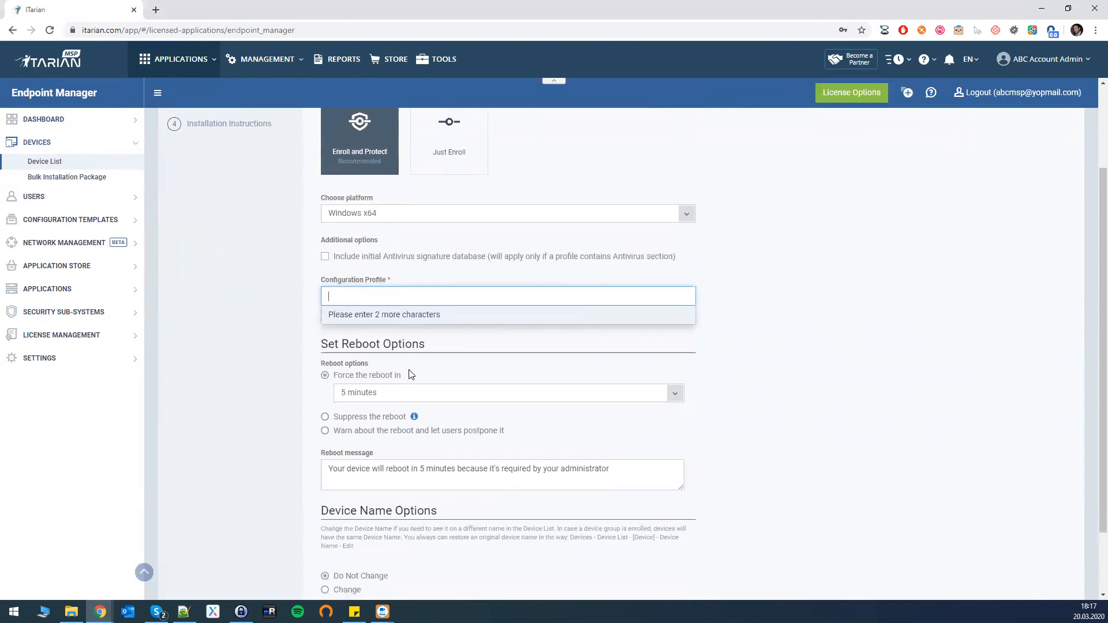
{"action": "scroll", "coordinate": [416, 358], "scroll_direction": "down", "scroll_amount": 1}
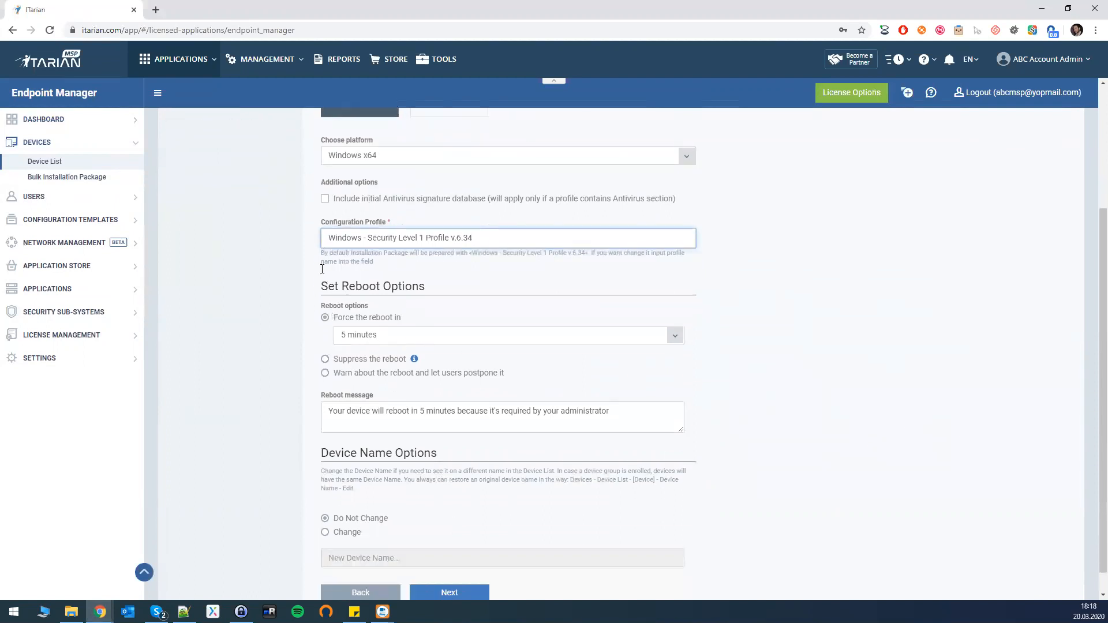
{"action": "scroll", "coordinate": [347, 322], "scroll_direction": "up", "scroll_amount": 2}
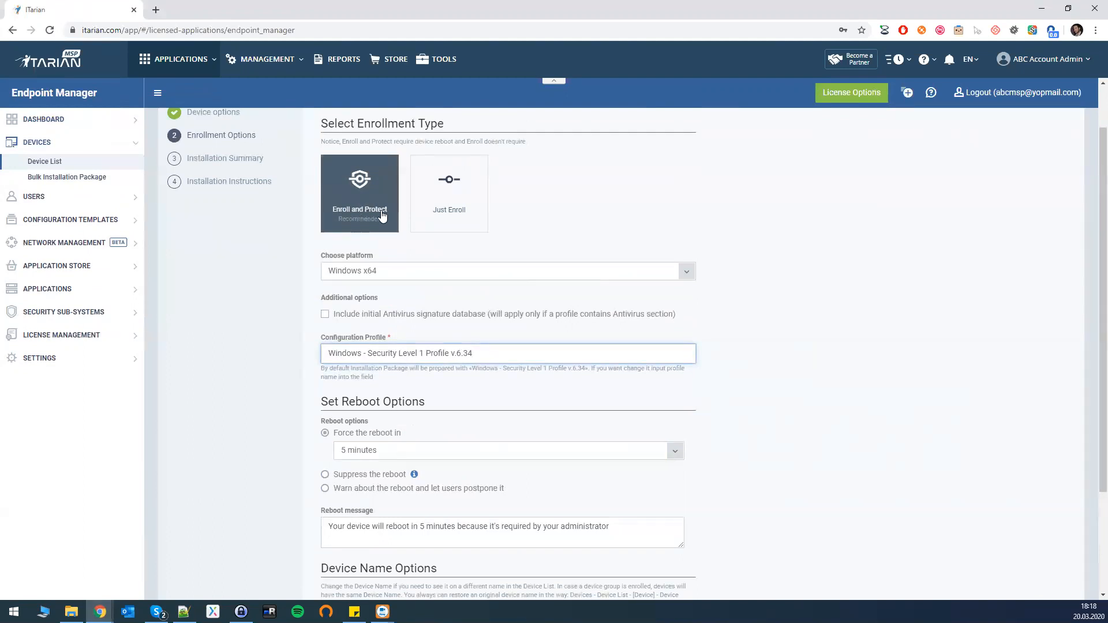
{"action": "scroll", "coordinate": [329, 372], "scroll_direction": "down", "scroll_amount": 1}
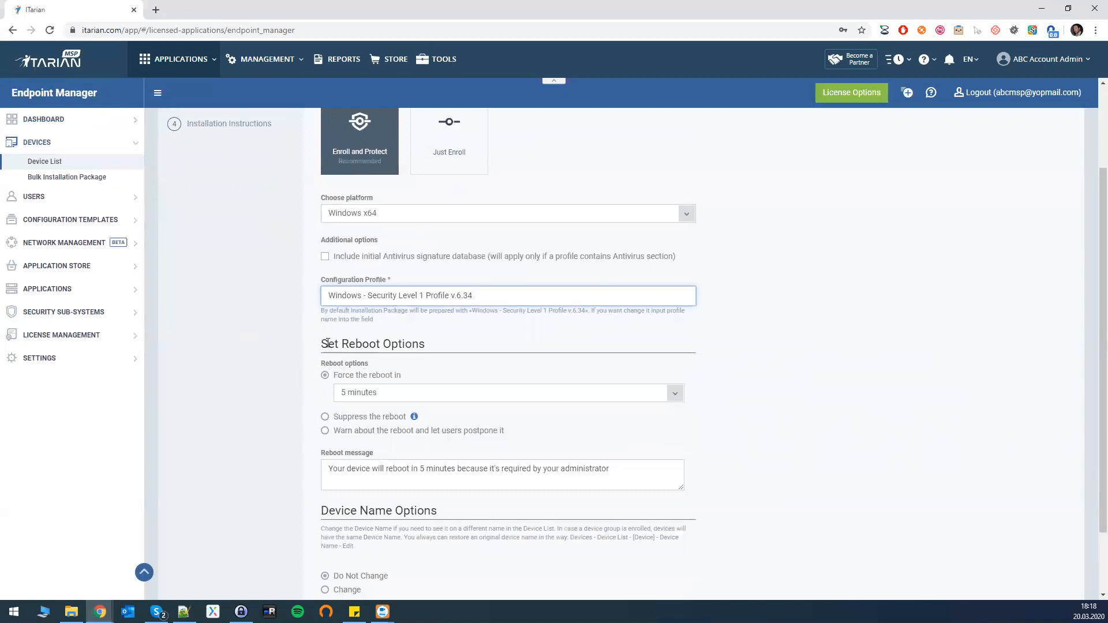
{"action": "left_click_drag", "start_coordinate": [341, 347], "coordinate": [339, 345]}
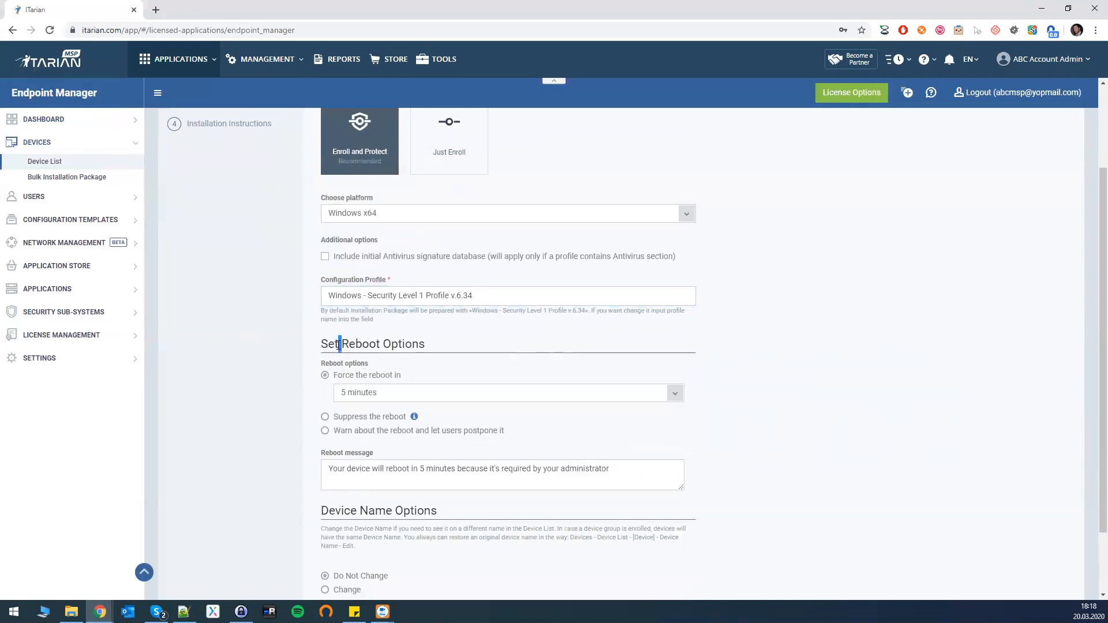
{"action": "left_click", "coordinate": [383, 344]}
{"action": "scroll", "coordinate": [392, 398], "scroll_direction": "down", "scroll_amount": 1}
{"action": "scroll", "coordinate": [394, 421], "scroll_direction": "up", "scroll_amount": 2}
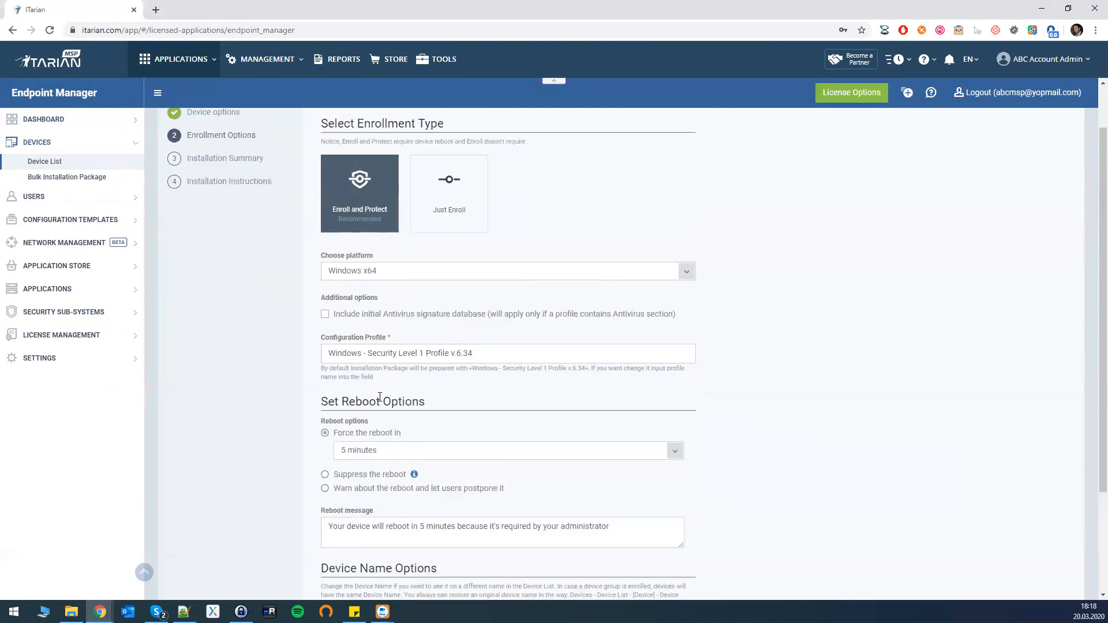
{"action": "scroll", "coordinate": [376, 375], "scroll_direction": "down", "scroll_amount": 2}
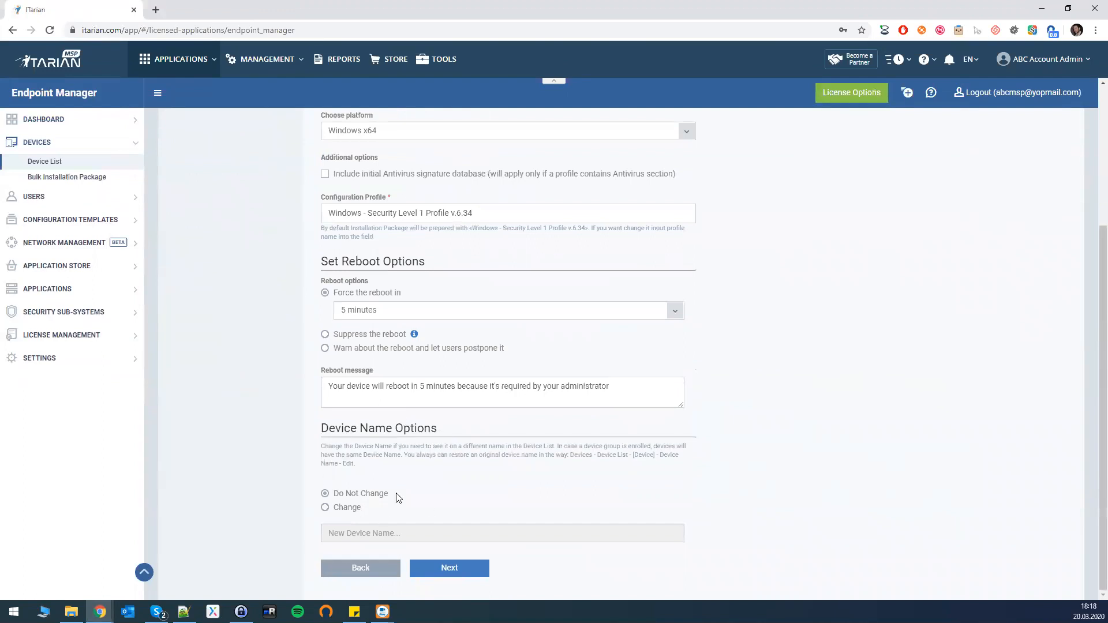
{"action": "left_click_drag", "start_coordinate": [361, 427], "coordinate": [390, 430]}
{"action": "scroll", "coordinate": [390, 382], "scroll_direction": "up", "scroll_amount": 4}
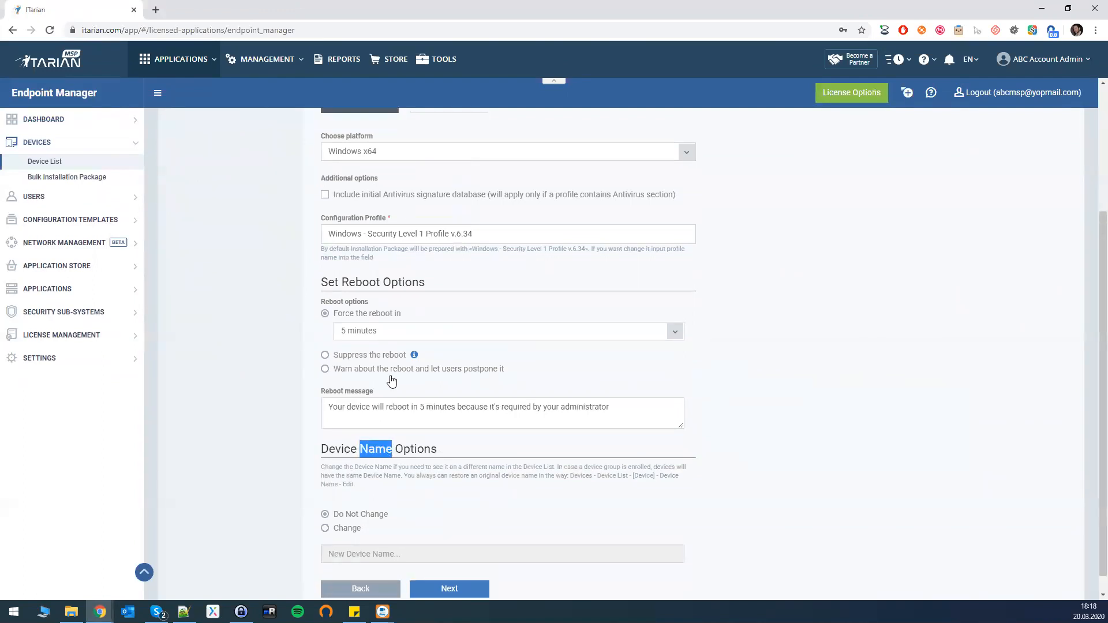
Step: Choose Just Enroll, keep the device name as Do Not Change, and advance to download the installer
{"action": "left_click", "coordinate": [442, 254]}
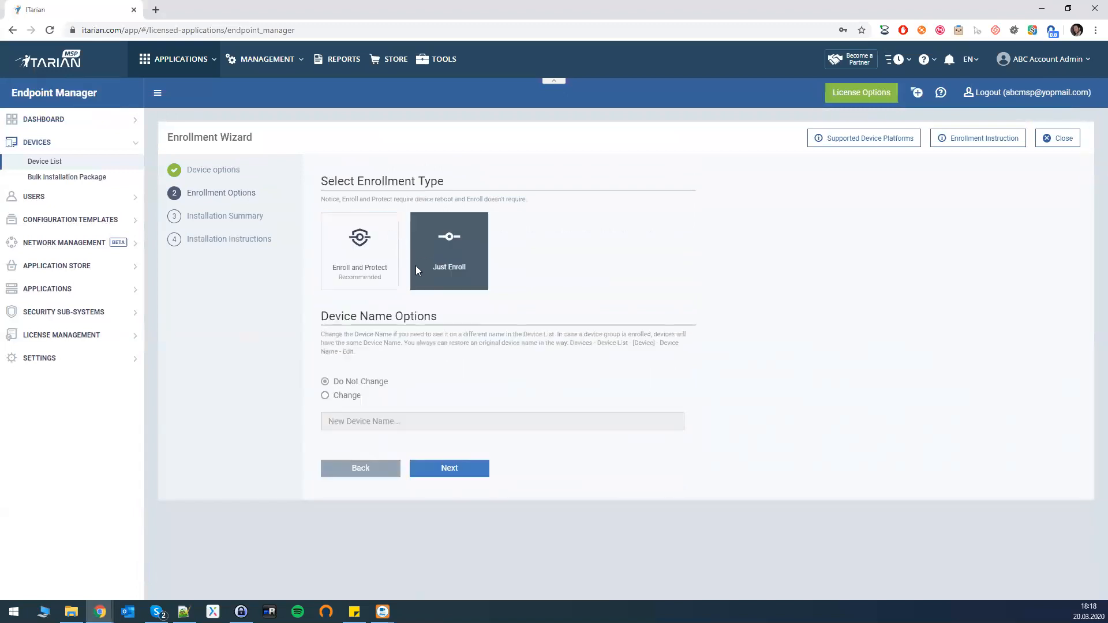
{"action": "left_click", "coordinate": [326, 397]}
{"action": "left_click", "coordinate": [325, 382]}
{"action": "left_click", "coordinate": [465, 472]}
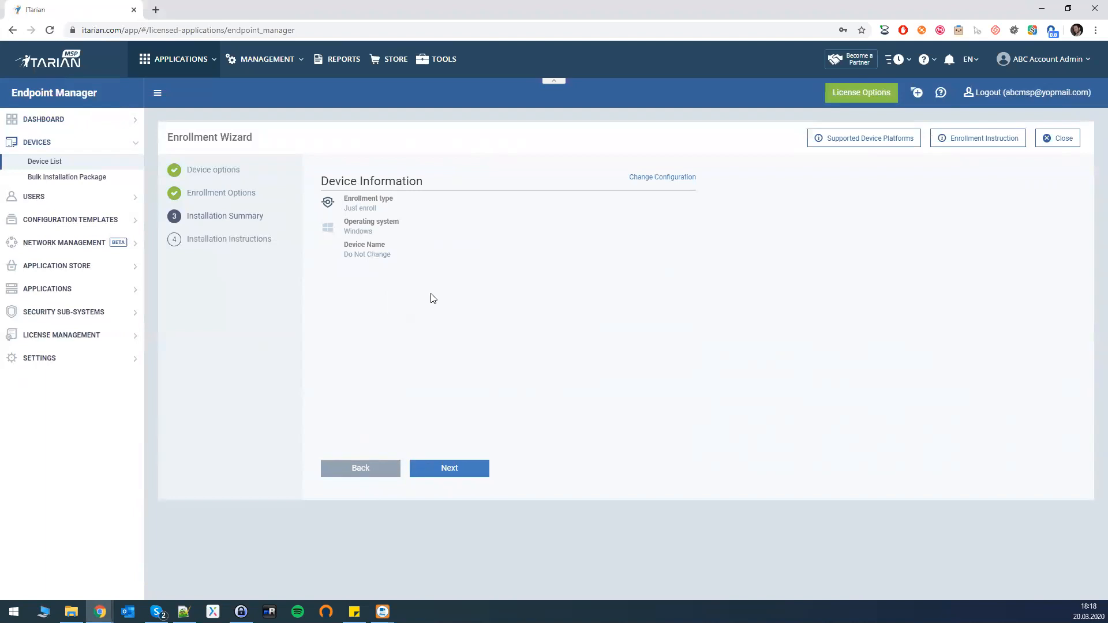
{"action": "left_click", "coordinate": [456, 469]}
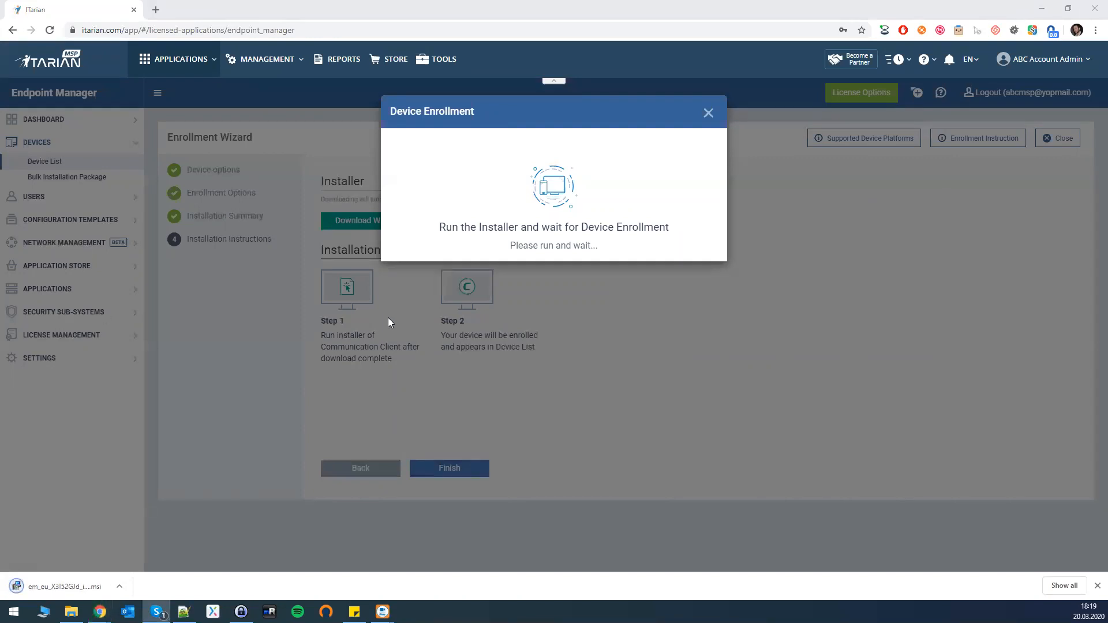
Step: Run the downloaded .msi installer, dismiss the 'Device is Enrolled!' message, and return to the device list
{"action": "left_click", "coordinate": [78, 588]}
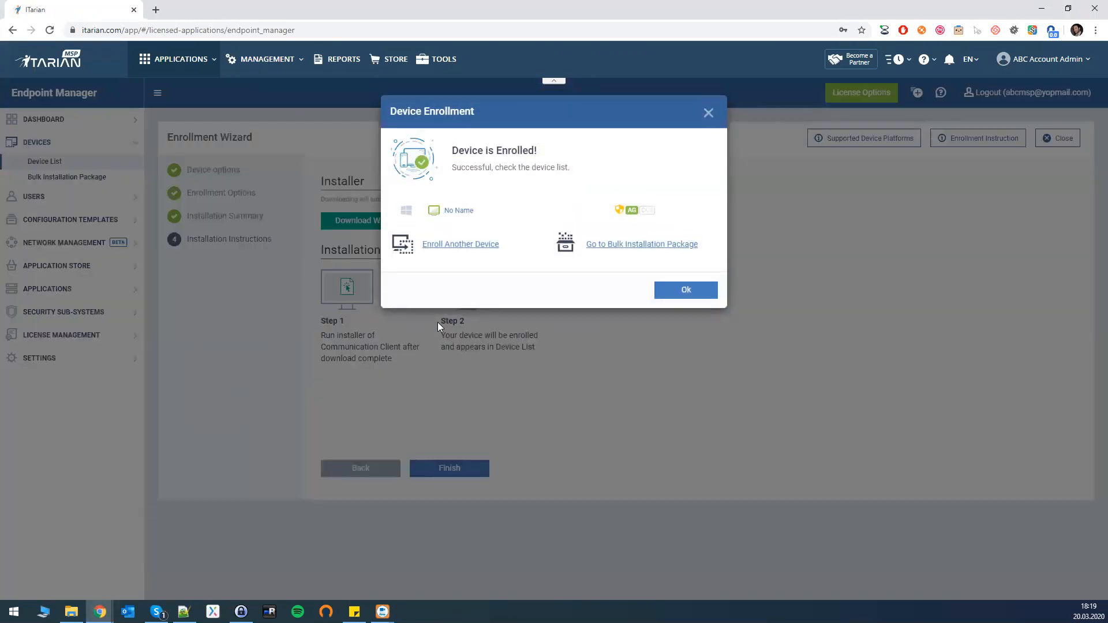
{"action": "left_click", "coordinate": [685, 295]}
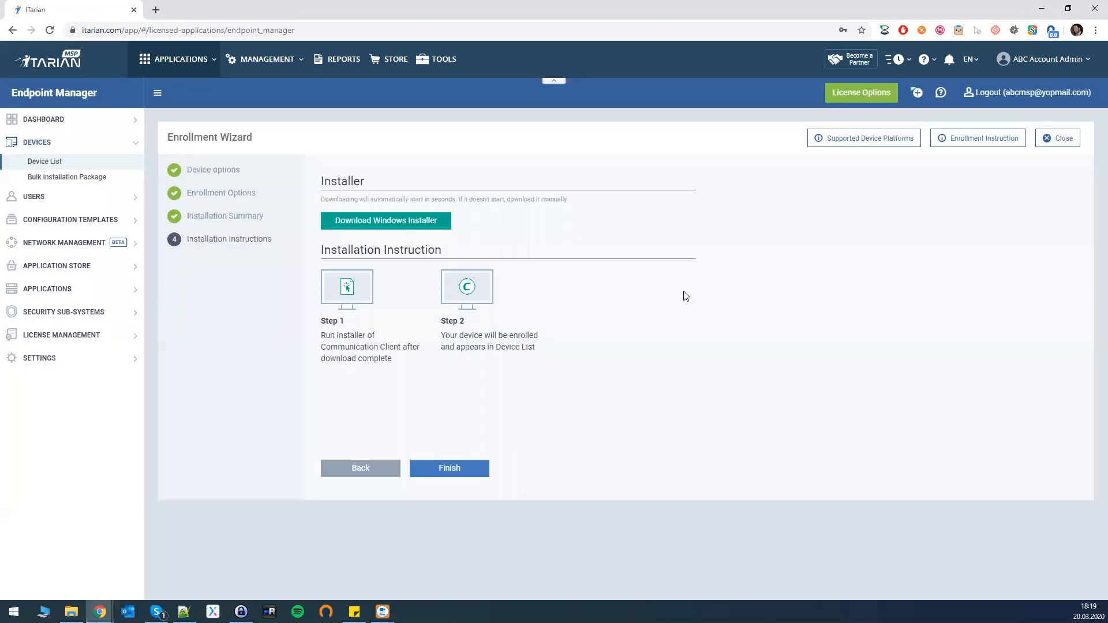
{"action": "left_click", "coordinate": [58, 161]}
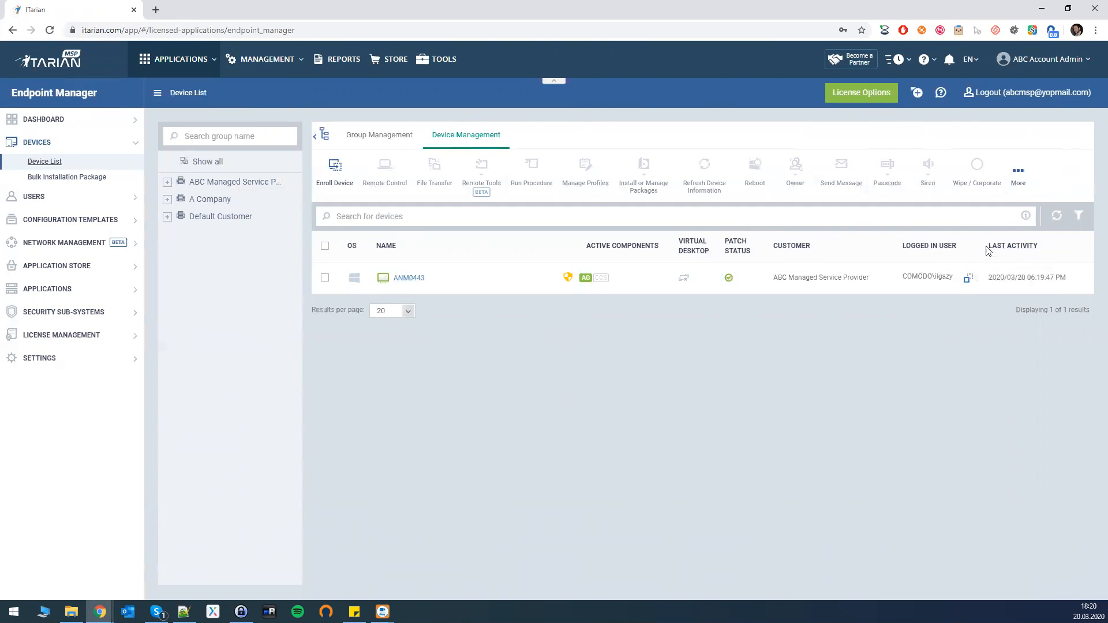
Step: Open device ANM0443 from the device list to view its Summary tab
{"action": "left_click", "coordinate": [410, 279]}
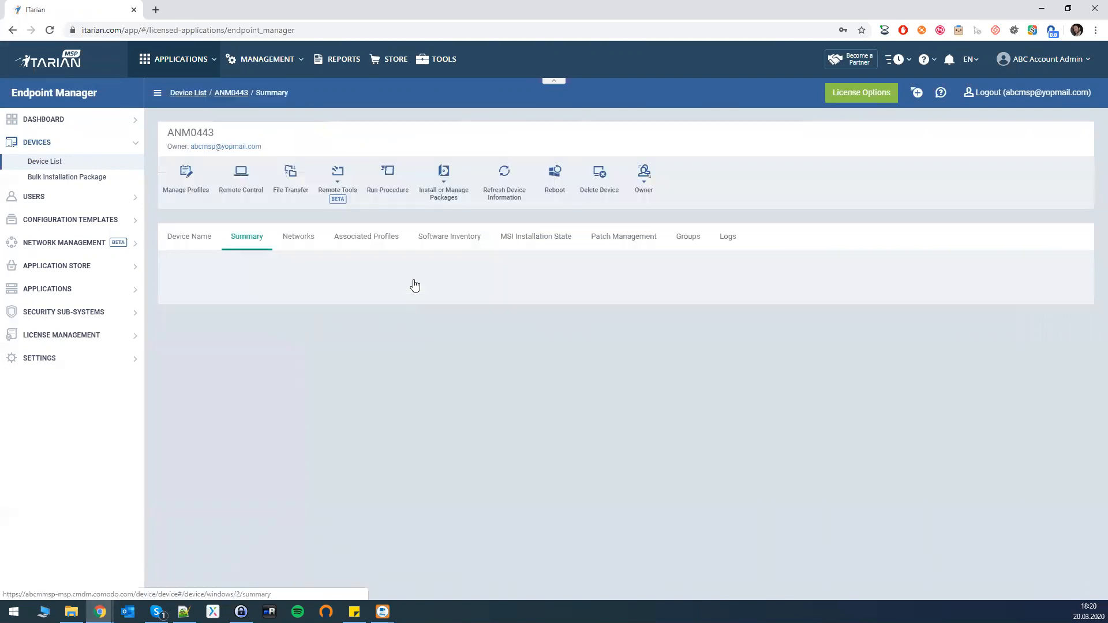
{"action": "scroll", "coordinate": [322, 332], "scroll_direction": "down", "scroll_amount": 1}
{"action": "scroll", "coordinate": [322, 332], "scroll_direction": "down", "scroll_amount": 3}
{"action": "scroll", "coordinate": [322, 332], "scroll_direction": "up", "scroll_amount": 4}
{"action": "scroll", "coordinate": [322, 332], "scroll_direction": "down", "scroll_amount": 1}
{"action": "scroll", "coordinate": [258, 302], "scroll_direction": "up", "scroll_amount": 1}
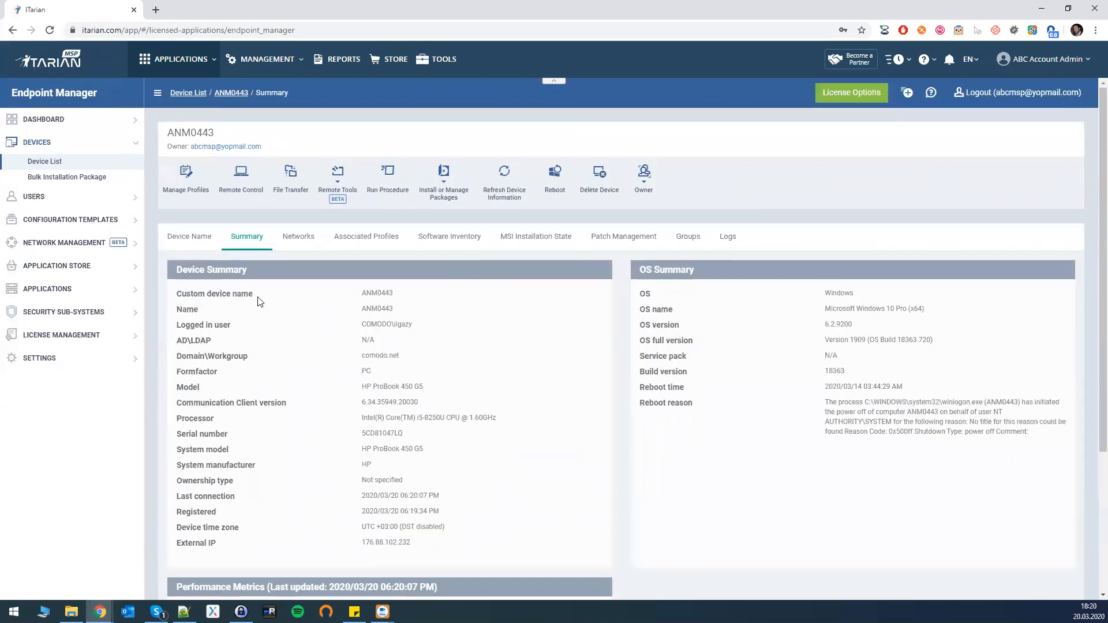
{"action": "scroll", "coordinate": [248, 249], "scroll_direction": "down", "scroll_amount": 4}
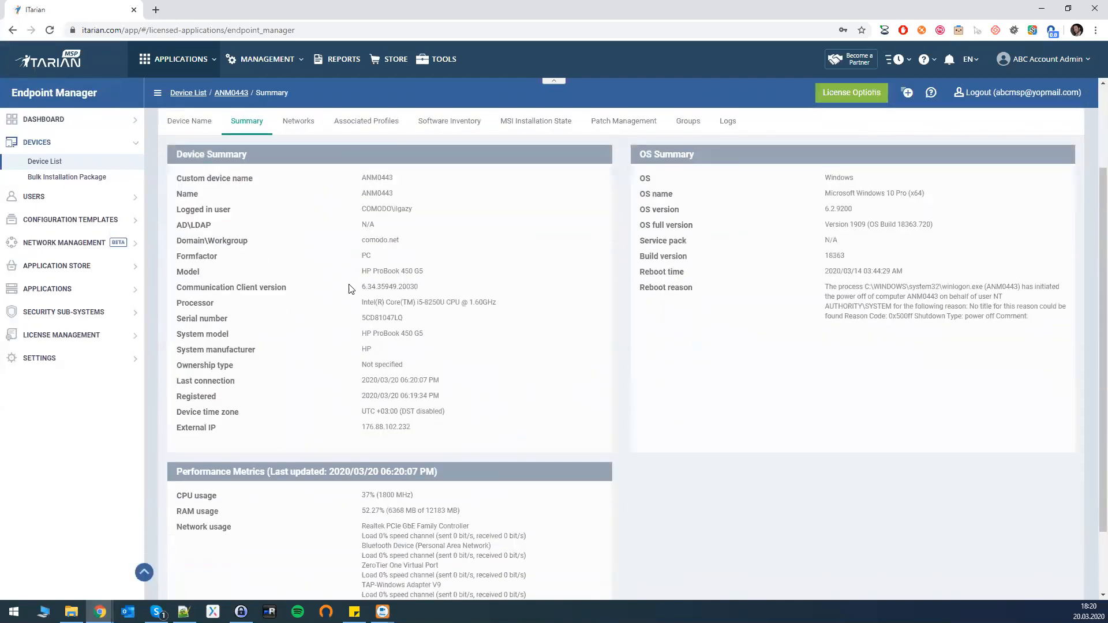
{"action": "scroll", "coordinate": [236, 383], "scroll_direction": "down", "scroll_amount": 3}
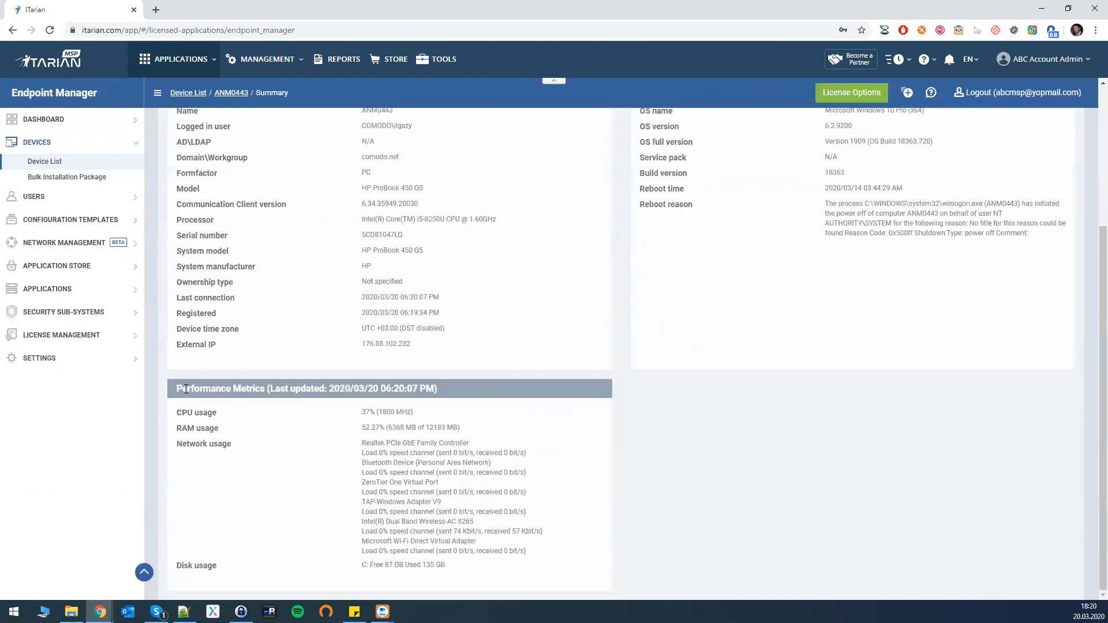
{"action": "left_click_drag", "start_coordinate": [179, 388], "coordinate": [257, 389]}
{"action": "left_click_drag", "start_coordinate": [362, 412], "coordinate": [374, 410]}
{"action": "left_click", "coordinate": [350, 401]}
{"action": "scroll", "coordinate": [370, 388], "scroll_direction": "up", "scroll_amount": 4}
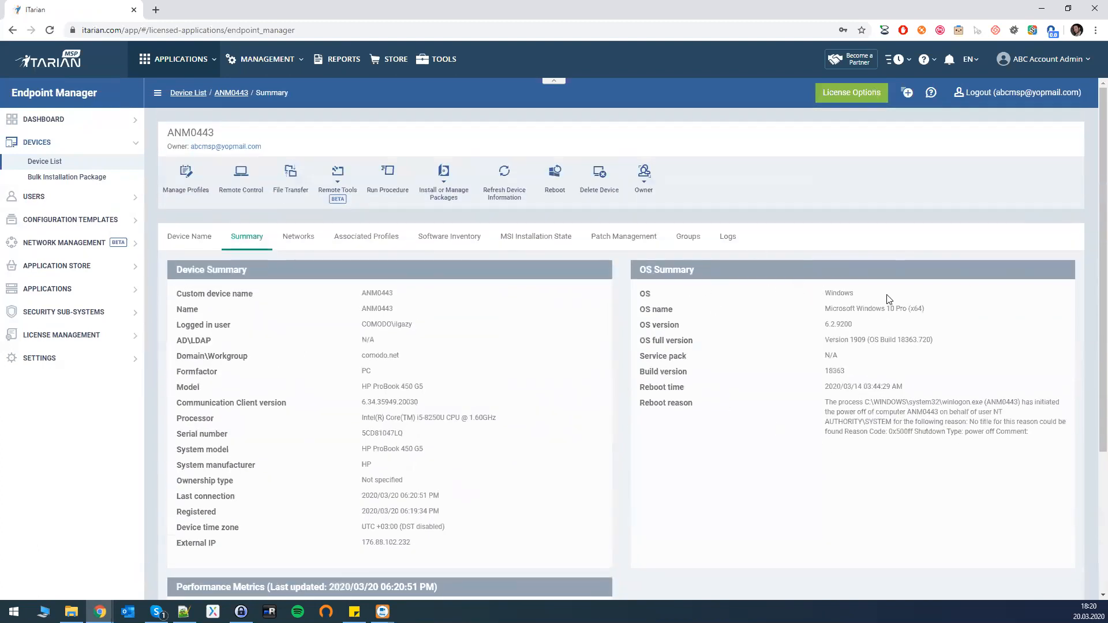
Step: Review ANM0443's Networks and Associated Profiles tabs, then show its Software Inventory
{"action": "left_click", "coordinate": [299, 237]}
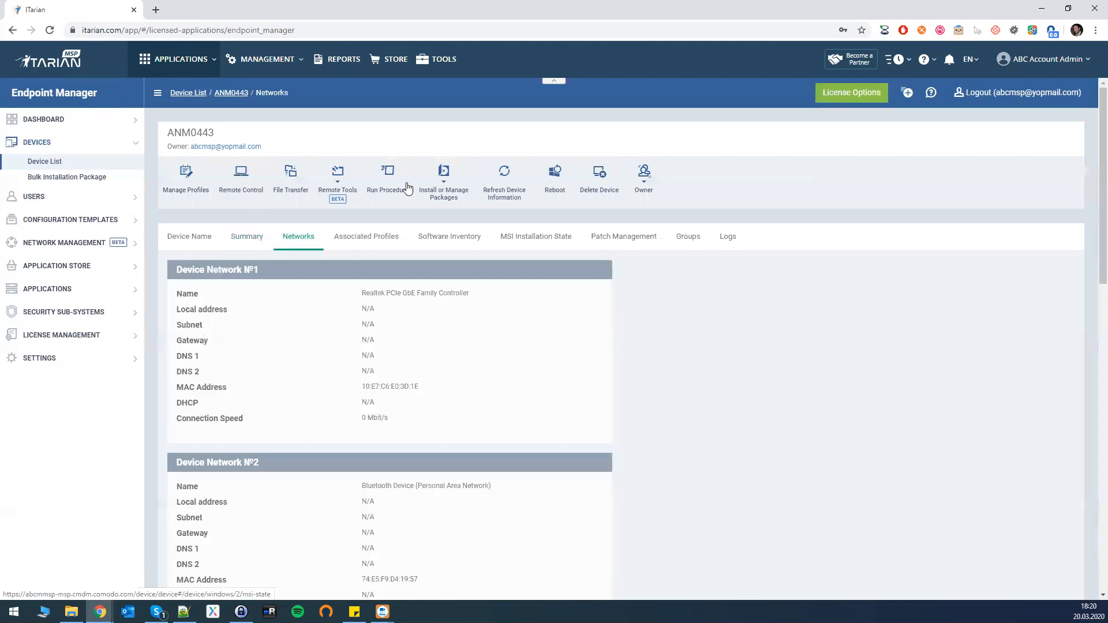
{"action": "scroll", "coordinate": [408, 337], "scroll_direction": "down", "scroll_amount": 2}
{"action": "scroll", "coordinate": [408, 337], "scroll_direction": "down", "scroll_amount": 2}
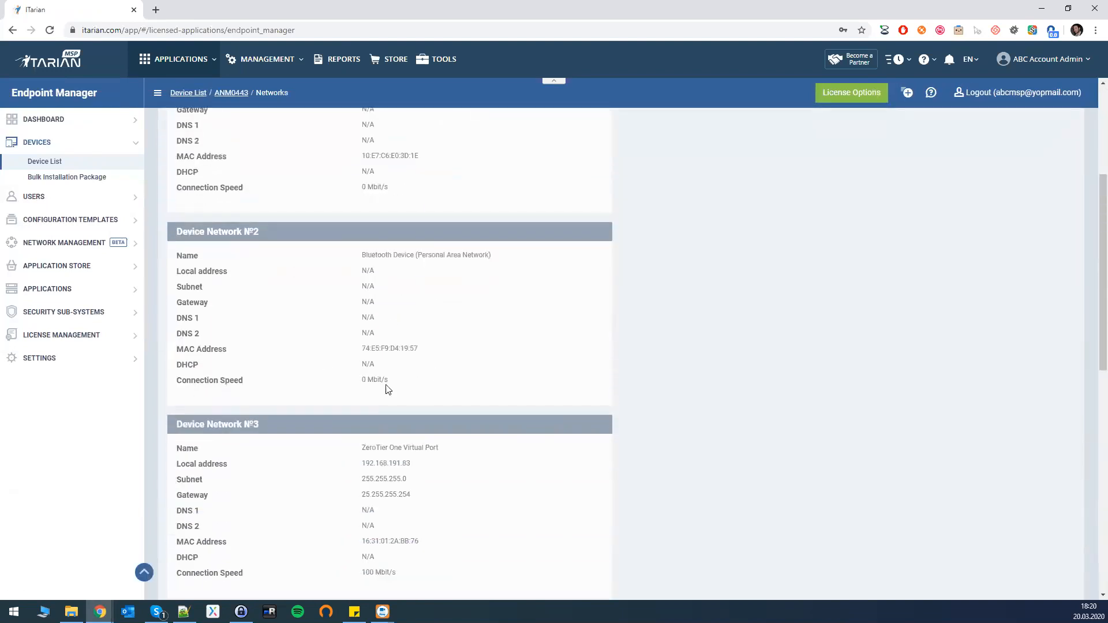
{"action": "scroll", "coordinate": [346, 340], "scroll_direction": "up", "scroll_amount": 4}
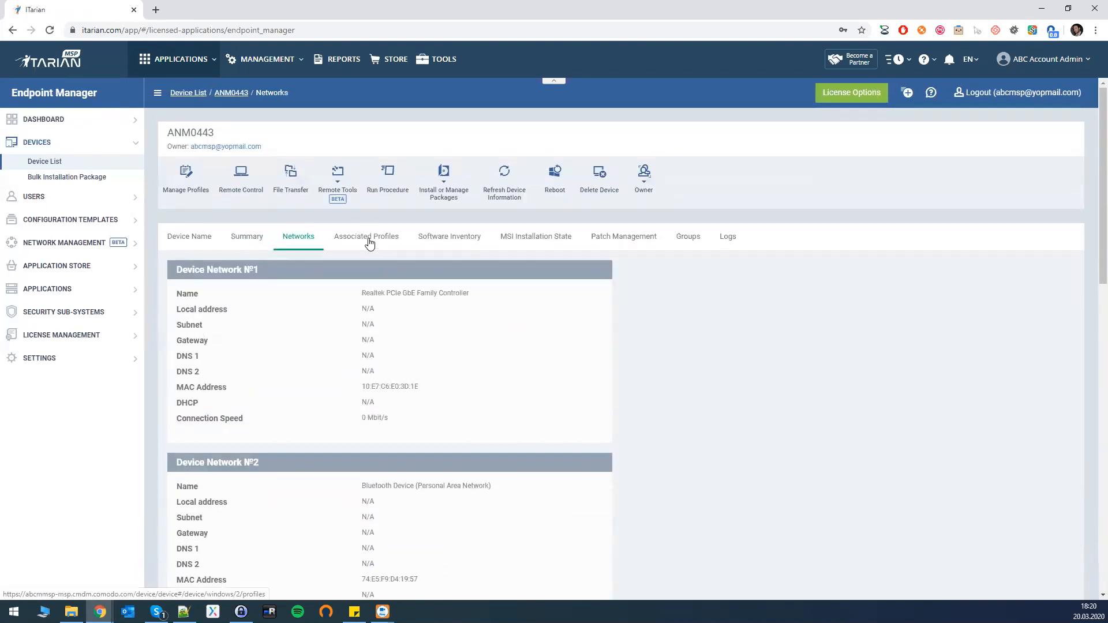
{"action": "left_click", "coordinate": [369, 238]}
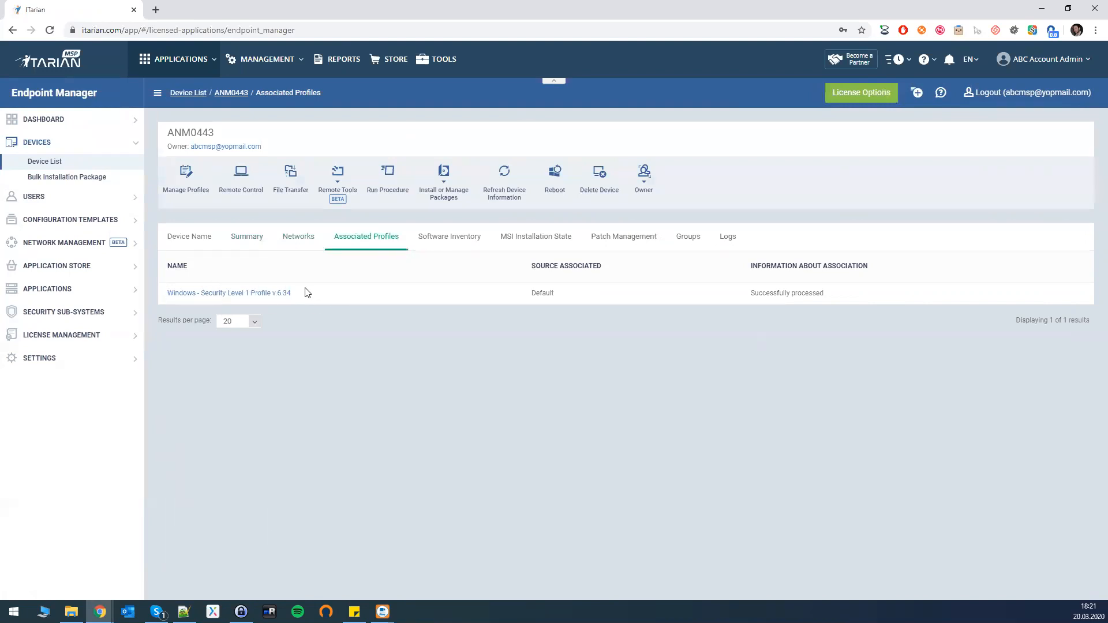
{"action": "left_click", "coordinate": [440, 232]}
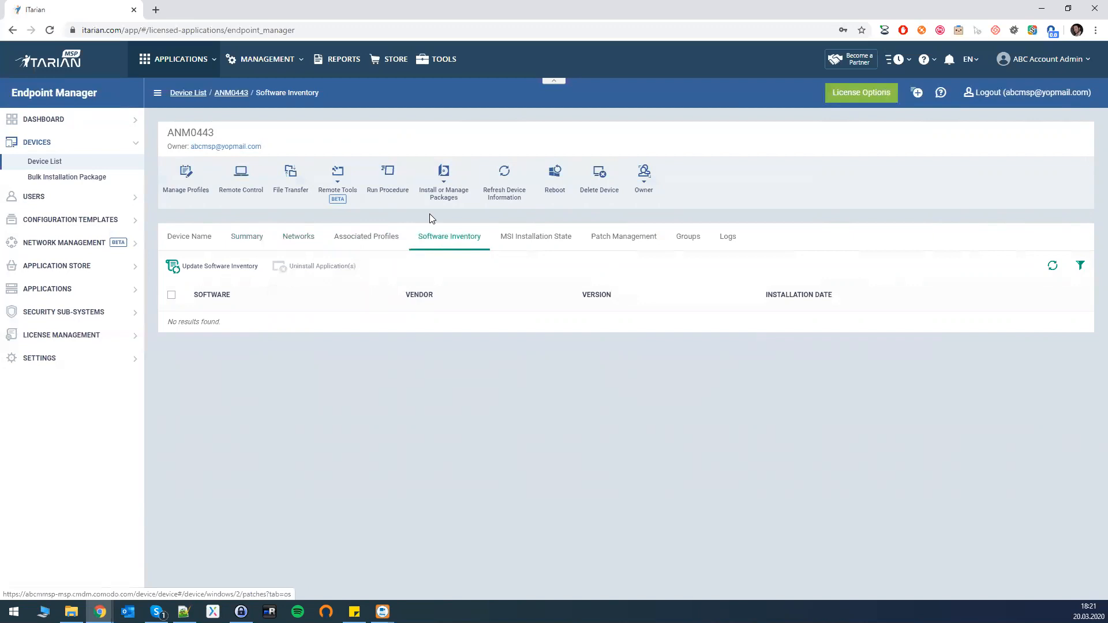
Step: Review ANM0443's Patch Management, Groups and empty Alert Logs, then return to the Device List
{"action": "left_click", "coordinate": [624, 236]}
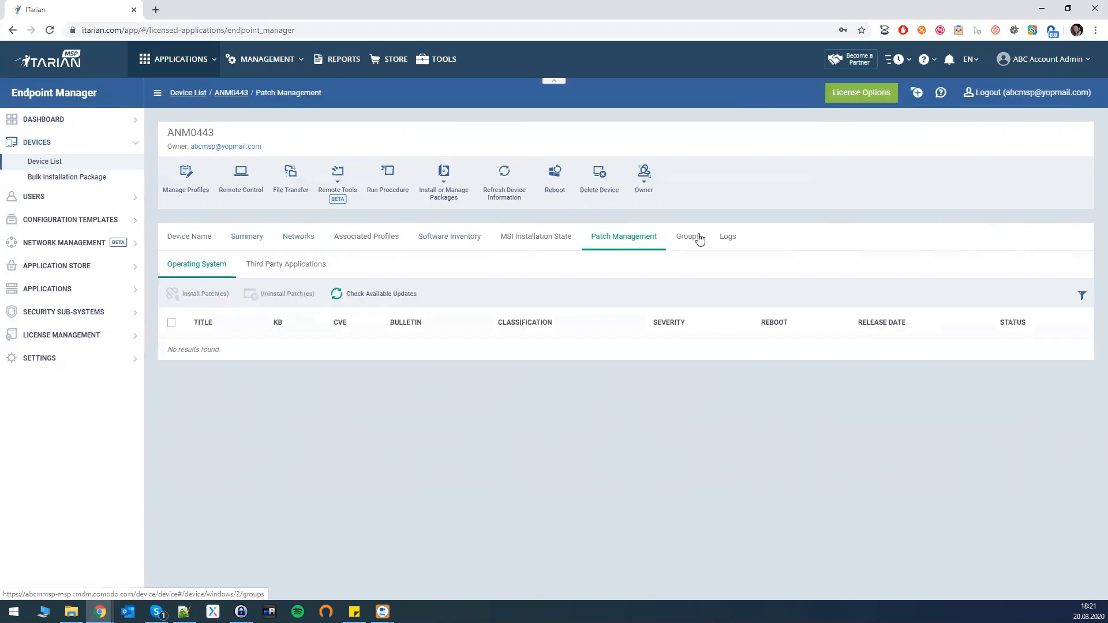
{"action": "left_click", "coordinate": [699, 238]}
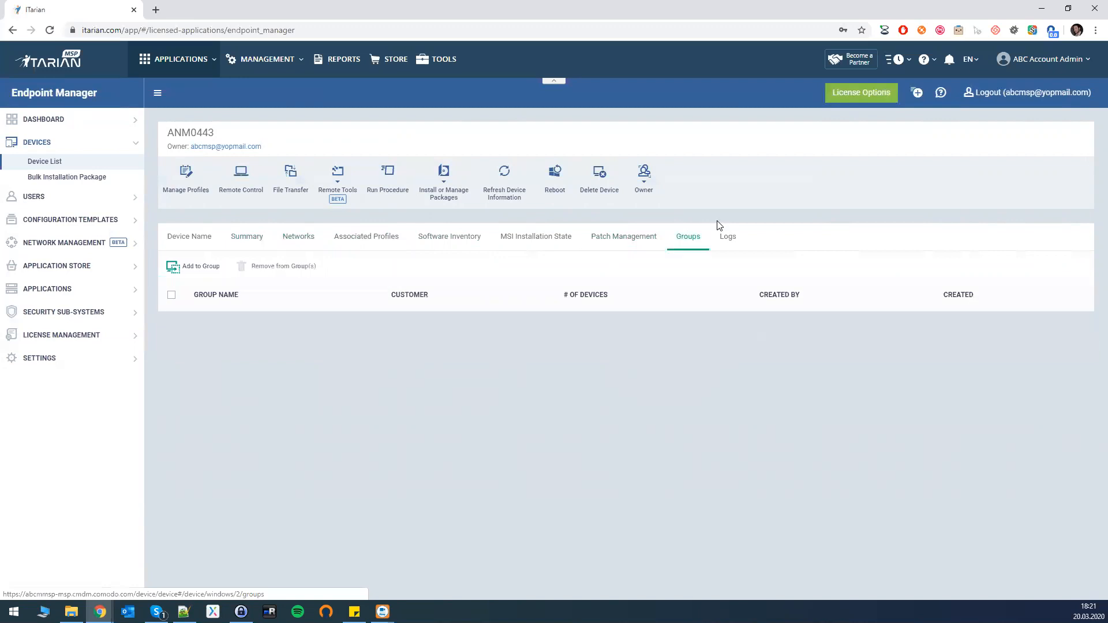
{"action": "left_click", "coordinate": [738, 249]}
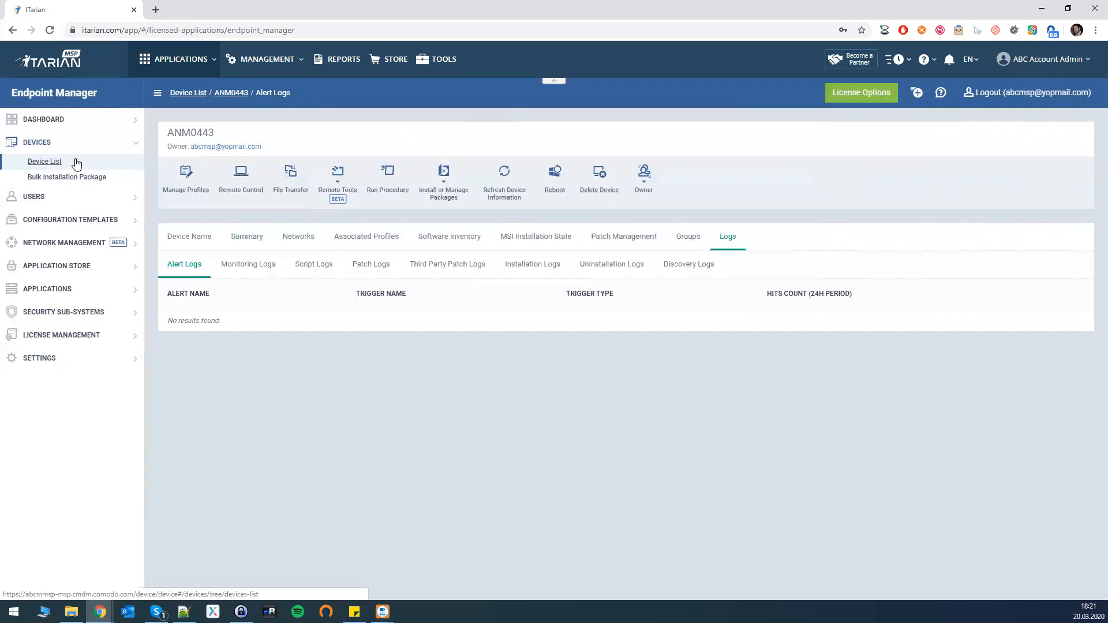
{"action": "left_click", "coordinate": [45, 162]}
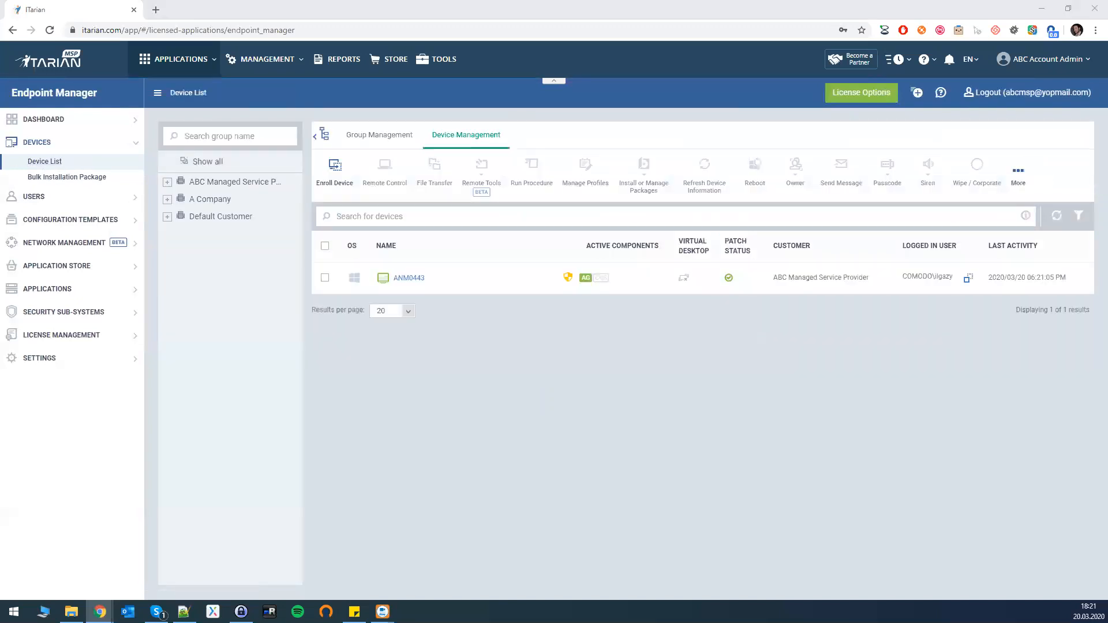
{"action": "key", "text": "alt+Tab"}
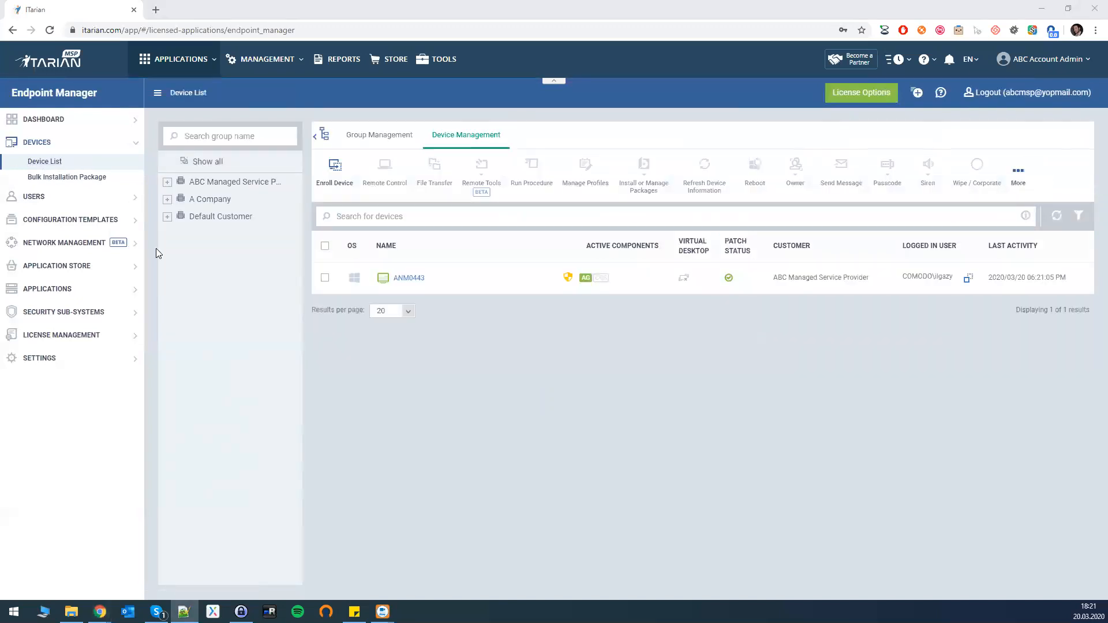
Step: Expand Configuration Templates and open Monitors, listing Recommended Performance Monitoring
{"action": "left_click", "coordinate": [51, 198]}
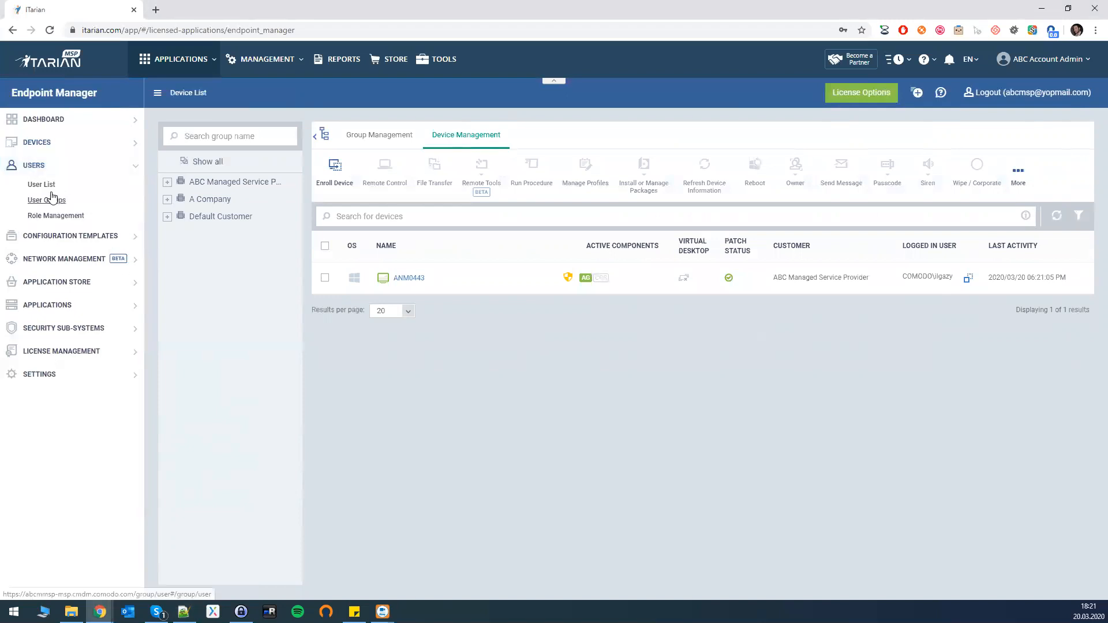
{"action": "left_click", "coordinate": [62, 236]}
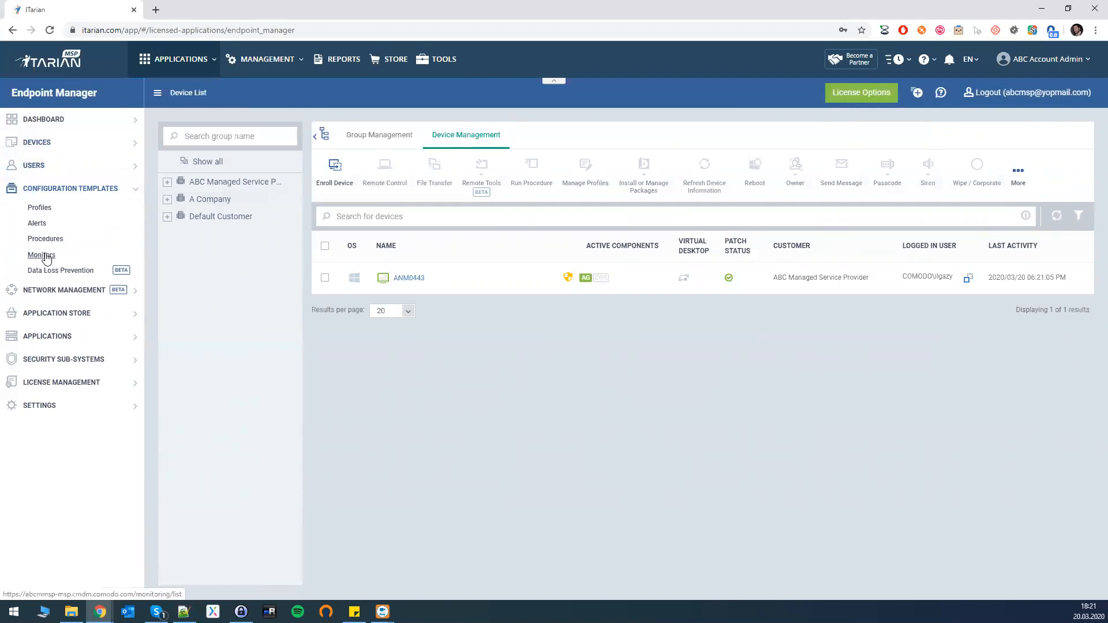
{"action": "left_click", "coordinate": [47, 257]}
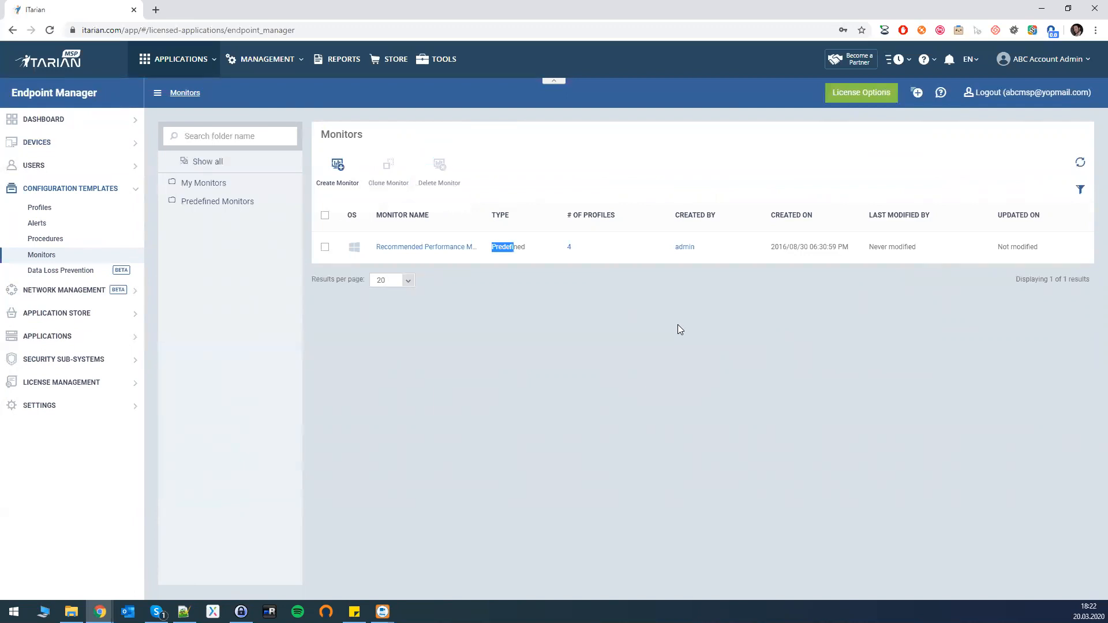
{"action": "left_click", "coordinate": [403, 249]}
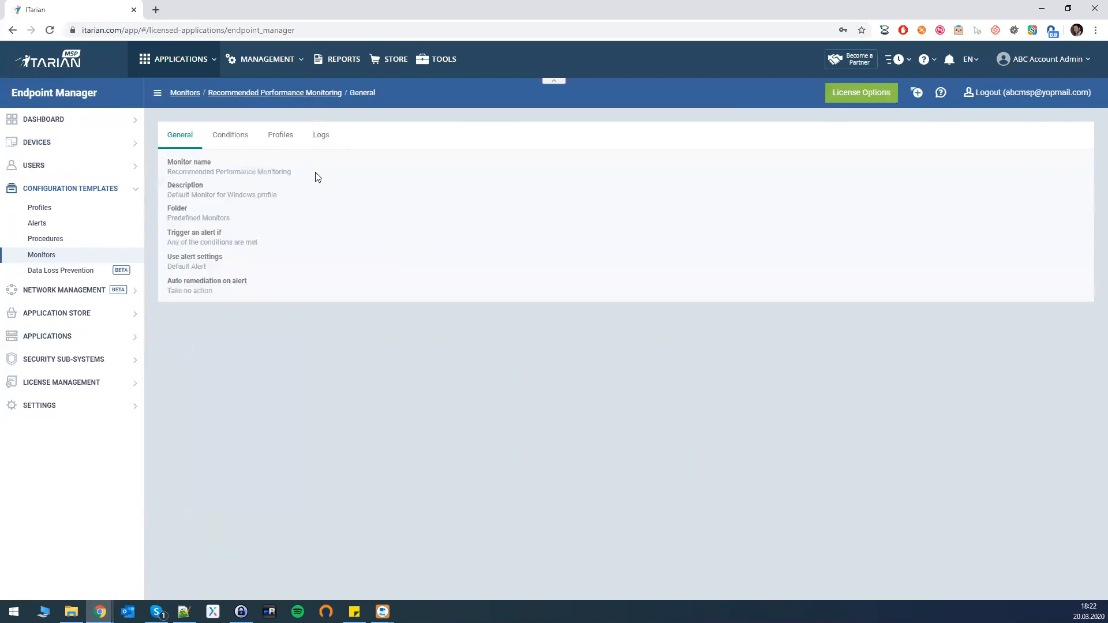
{"action": "left_click", "coordinate": [230, 138]}
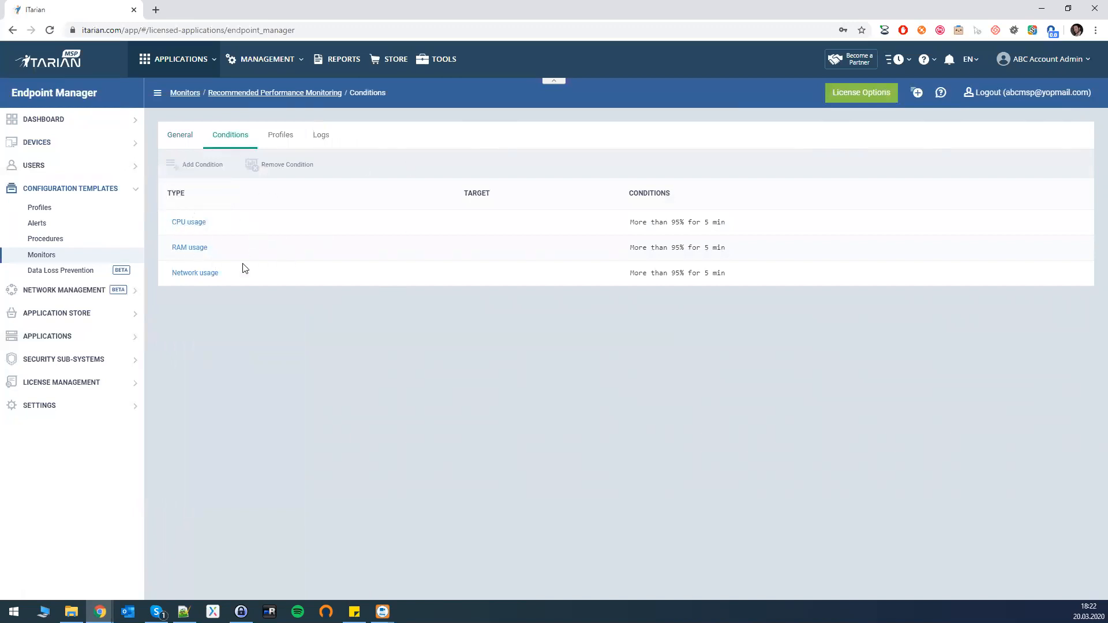
{"action": "left_click", "coordinate": [195, 275]}
{"action": "left_click", "coordinate": [178, 139]}
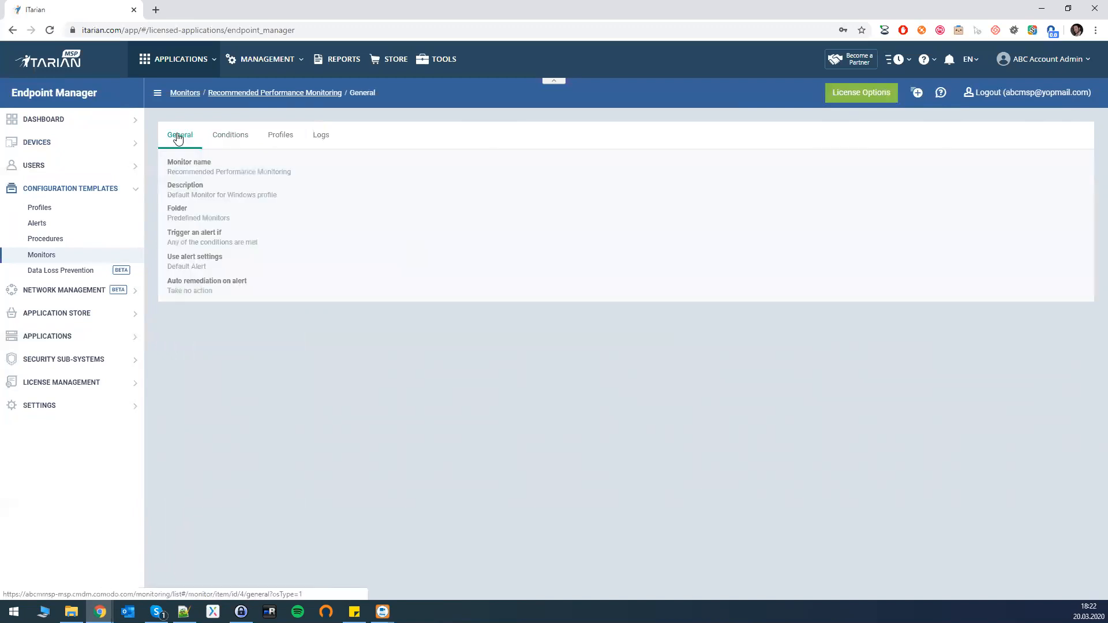
{"action": "left_click", "coordinate": [51, 257]}
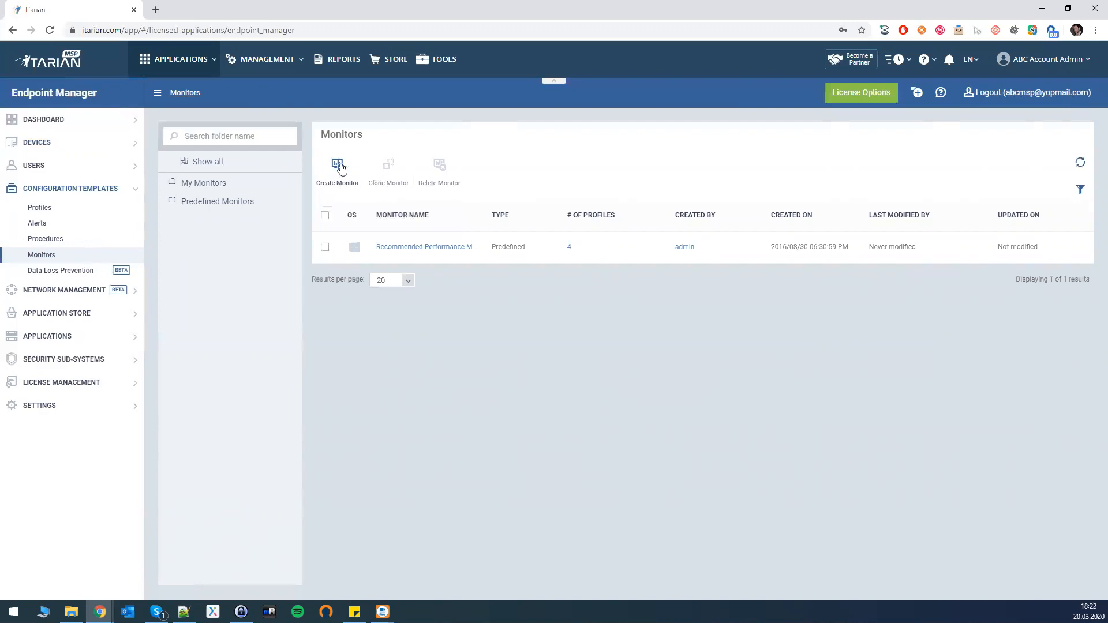
Step: Create Windows monitor 'A Monitor' in My Monitors, described as checking if a device is offline for 5 minutes
{"action": "left_click", "coordinate": [325, 247]}
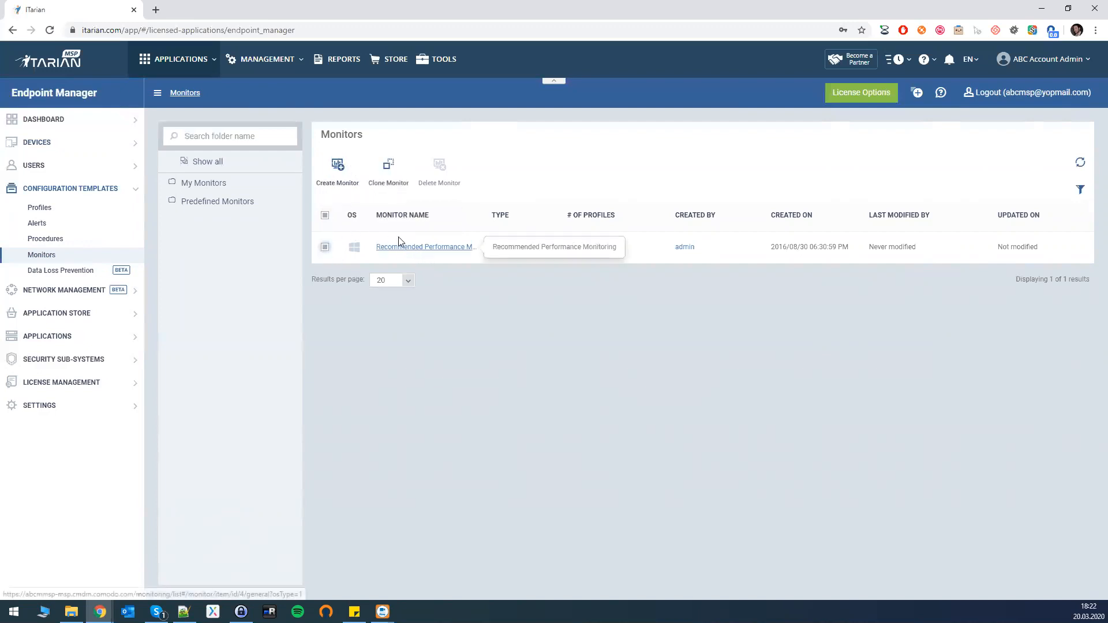
{"action": "left_click", "coordinate": [325, 247]}
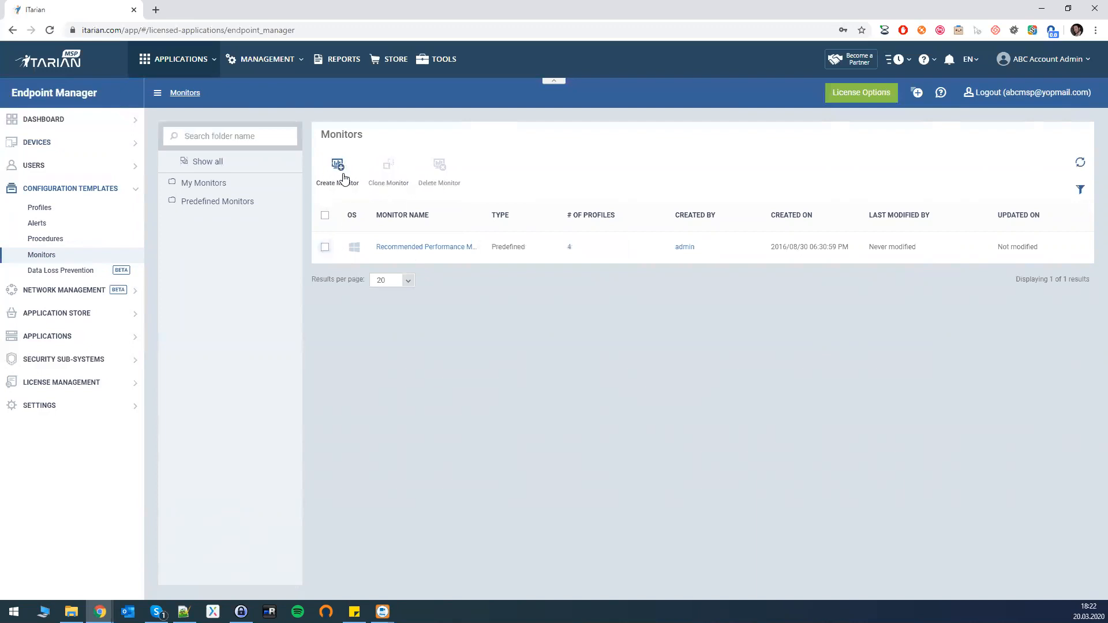
{"action": "left_click", "coordinate": [338, 167]}
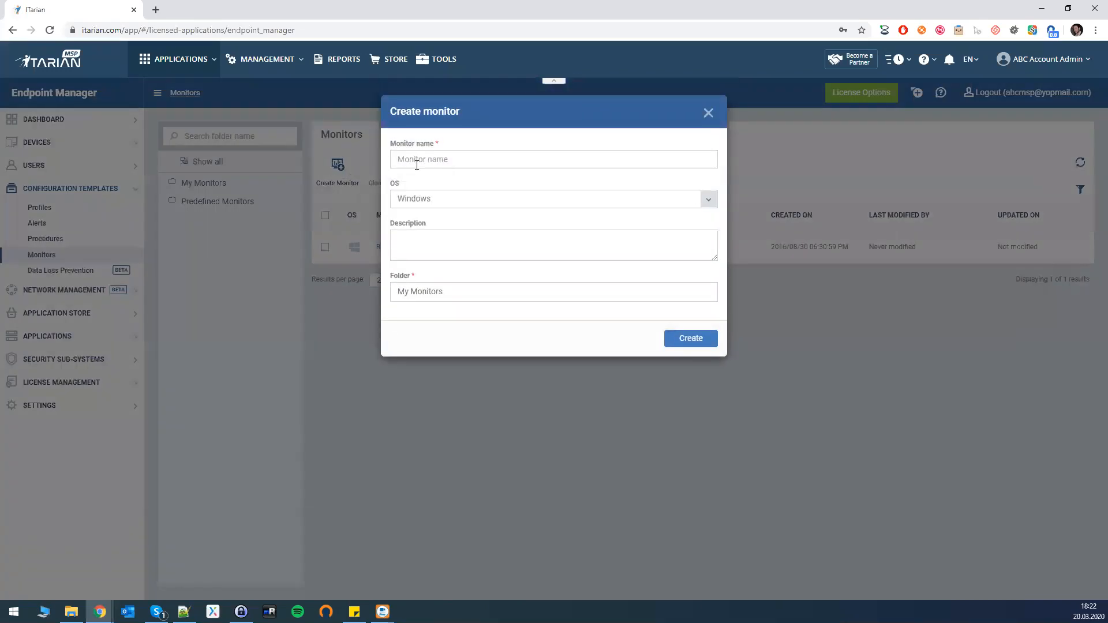
{"action": "left_click", "coordinate": [429, 161]}
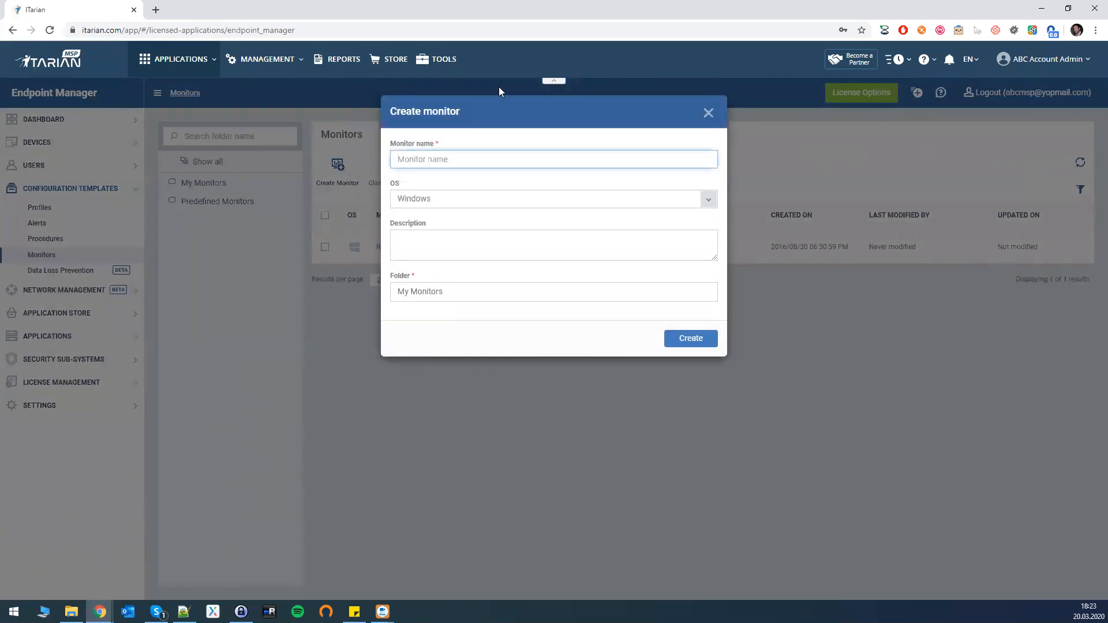
{"action": "type", "text": "A Monitor"}
{"action": "left_click", "coordinate": [413, 200]}
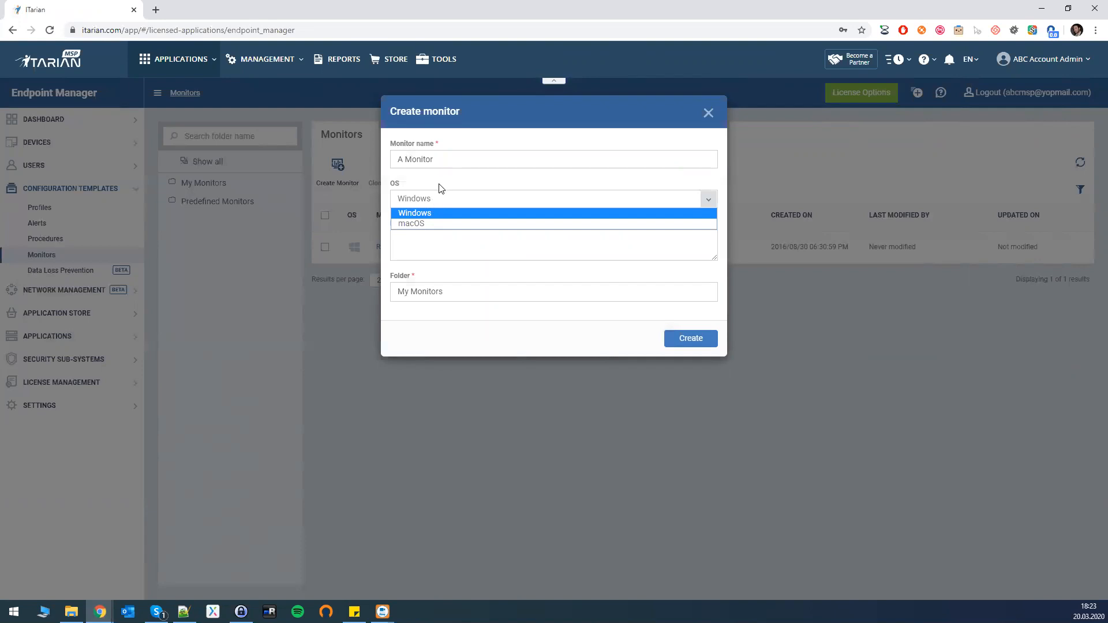
{"action": "left_click", "coordinate": [434, 200]}
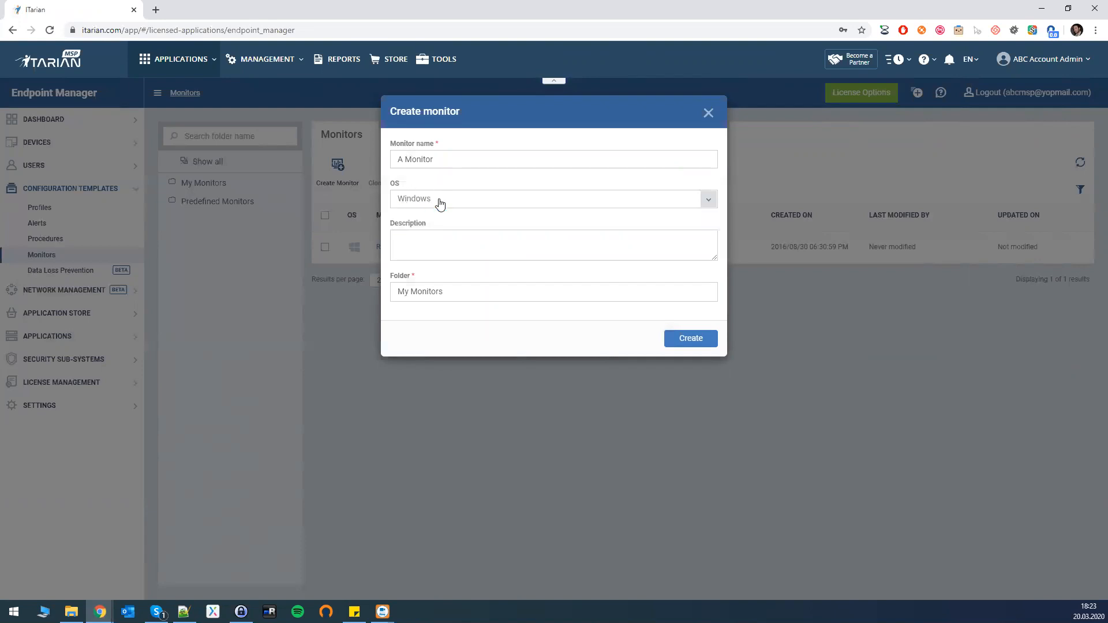
{"action": "key", "text": "Tab"}
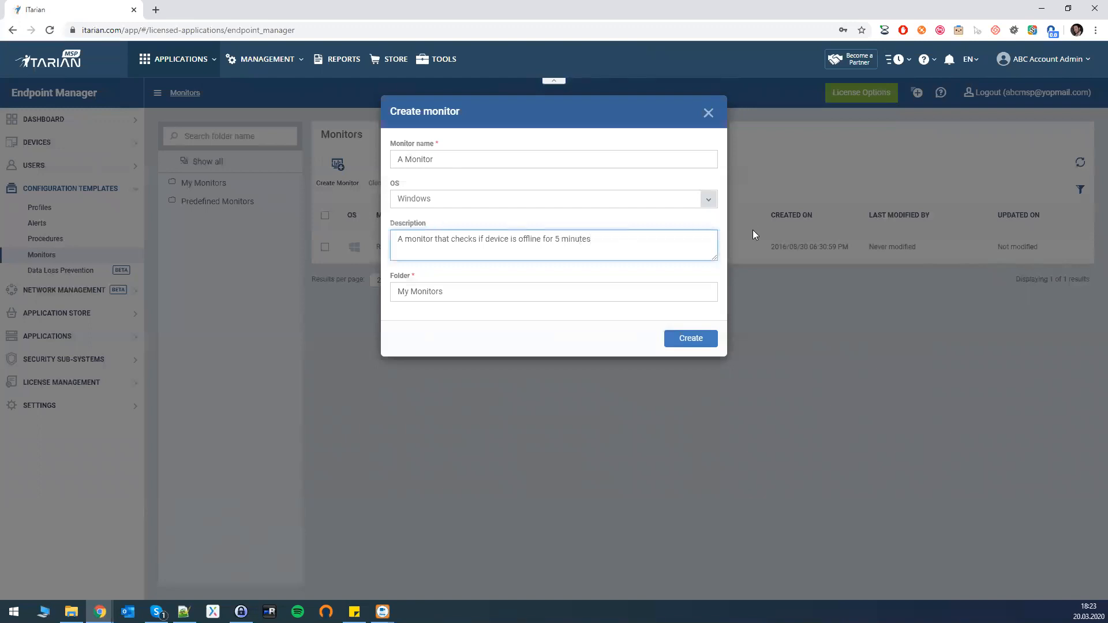
{"action": "left_click", "coordinate": [688, 339]}
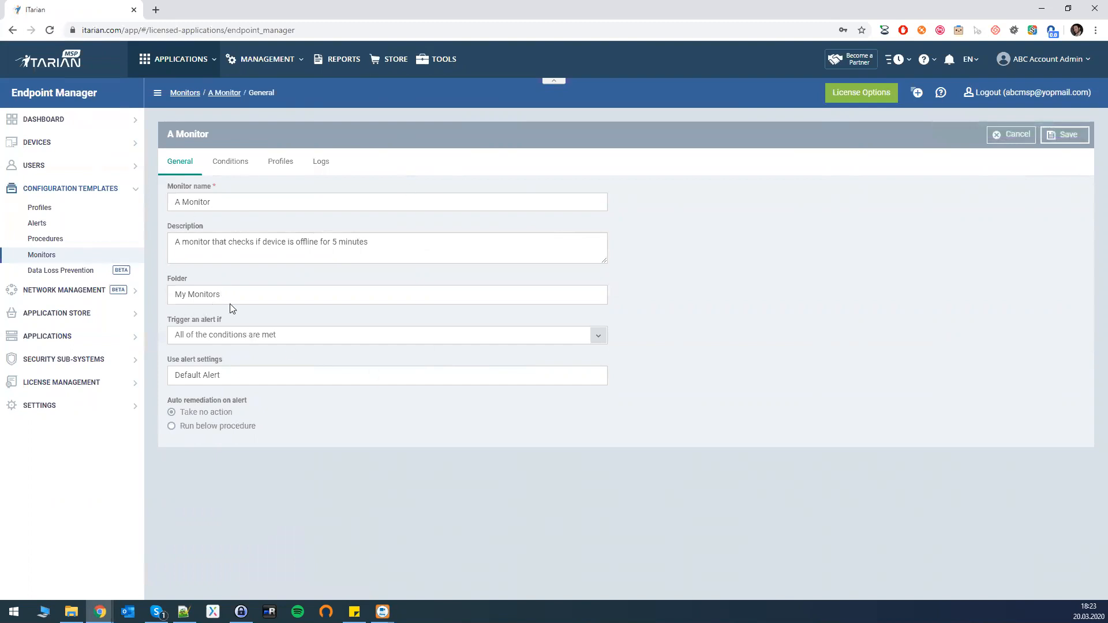
{"action": "triple_click", "coordinate": [193, 204]}
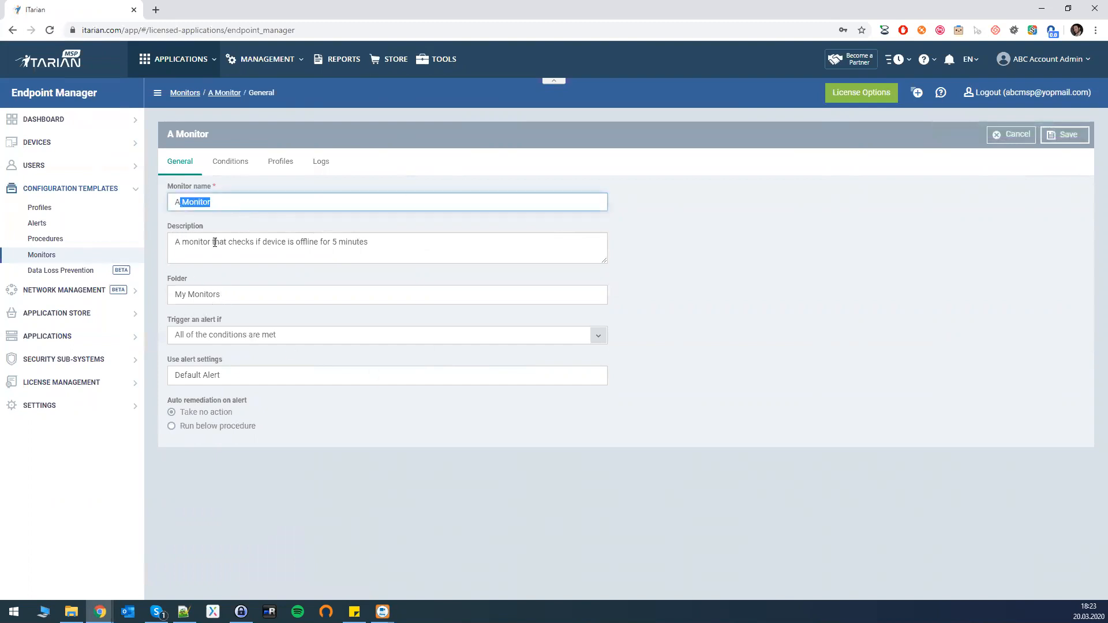
{"action": "left_click_drag", "start_coordinate": [214, 241], "coordinate": [366, 243]}
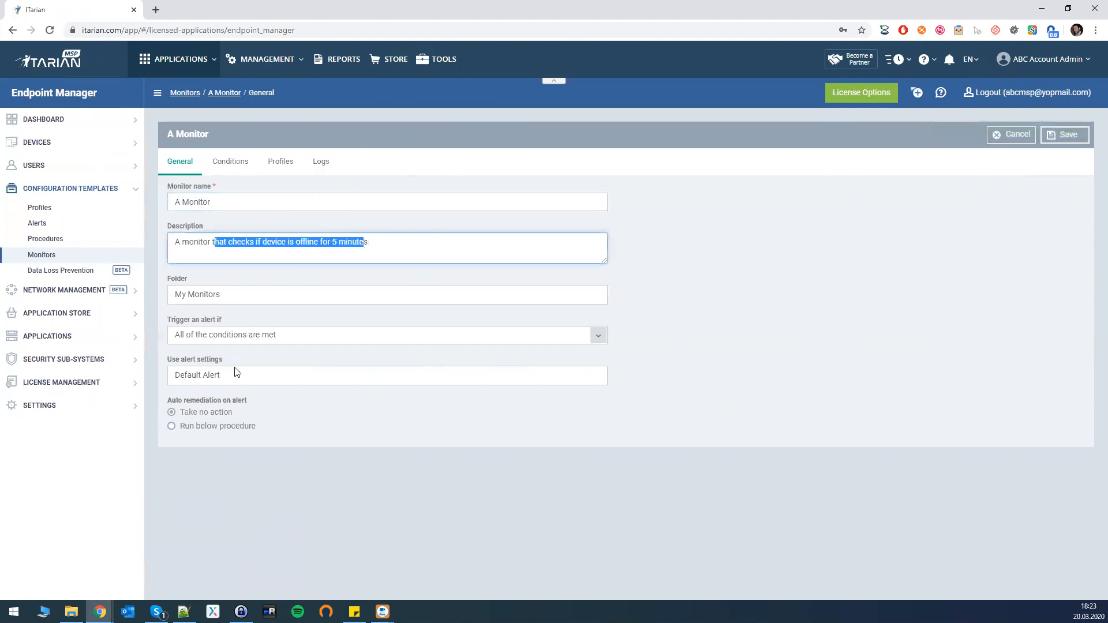
{"action": "left_click", "coordinate": [229, 336]}
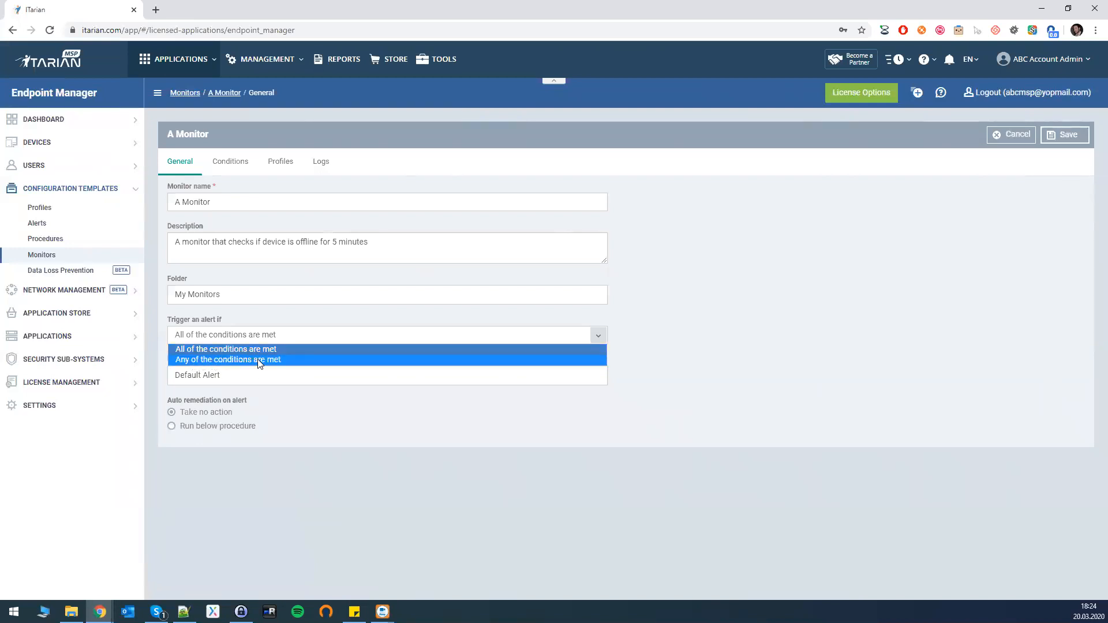
{"action": "left_click", "coordinate": [228, 345]}
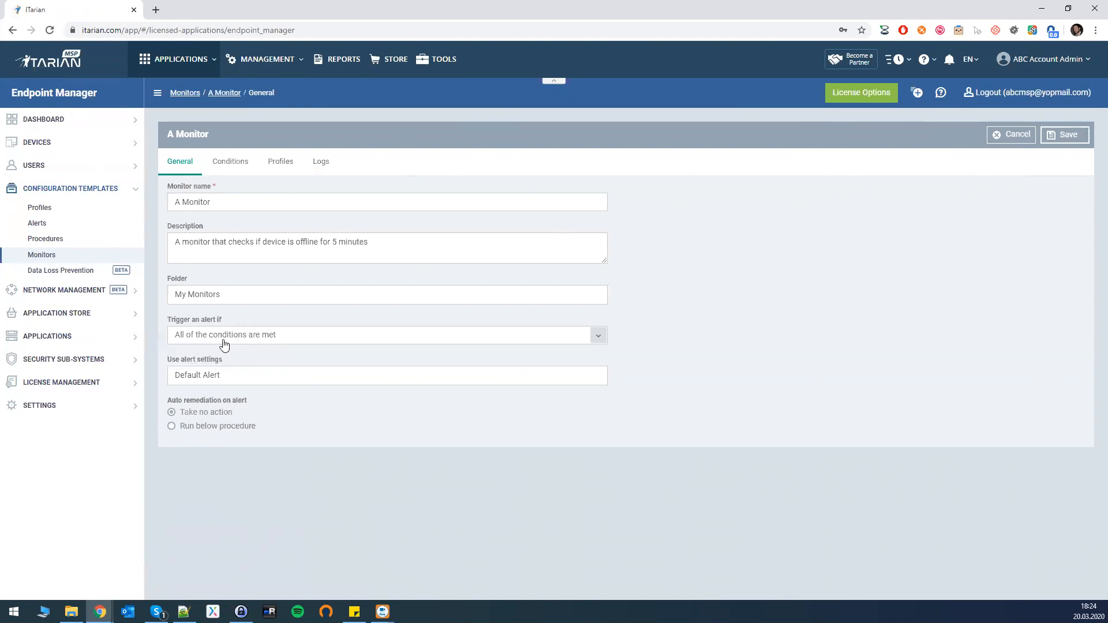
Step: Add a Performance condition on A Monitor for CPU usage more than 20%
{"action": "left_click", "coordinate": [229, 165]}
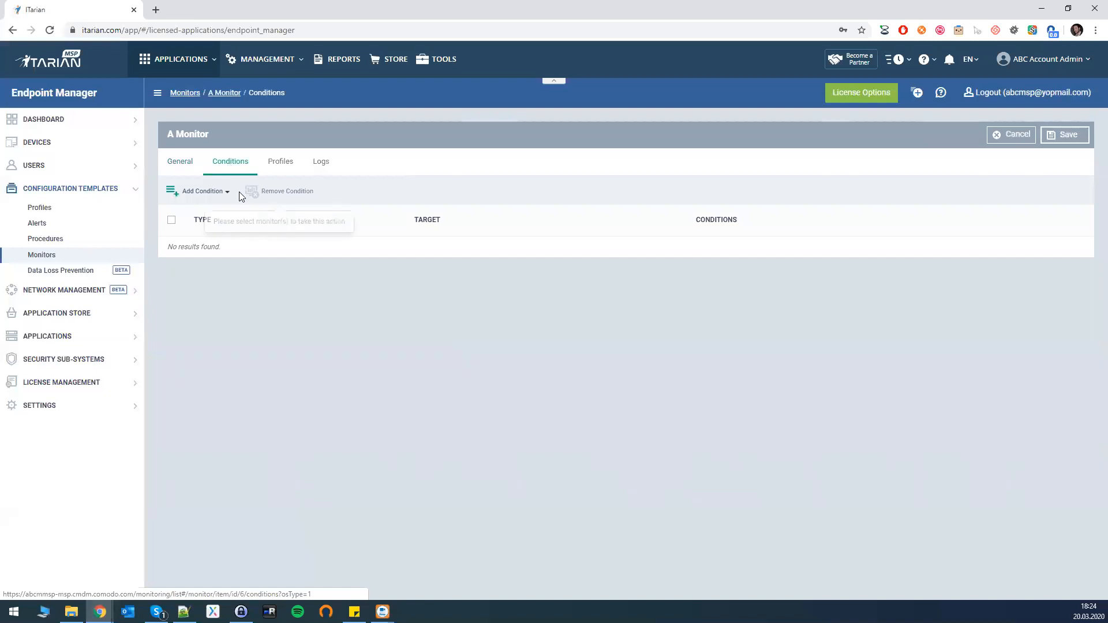
{"action": "left_click", "coordinate": [216, 196]}
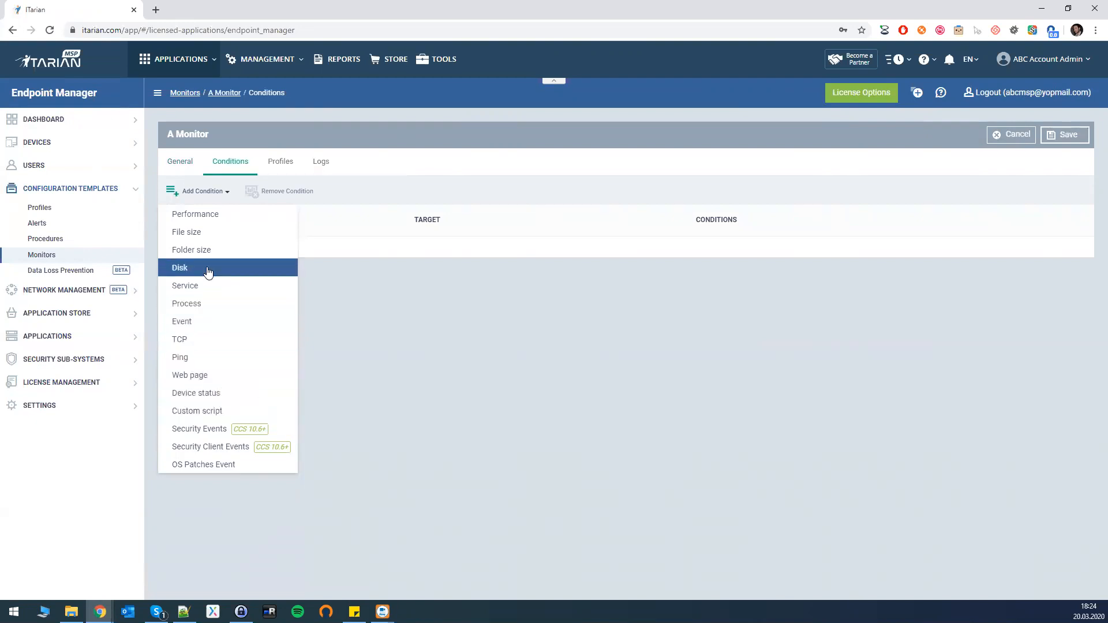
{"action": "left_click", "coordinate": [214, 217]}
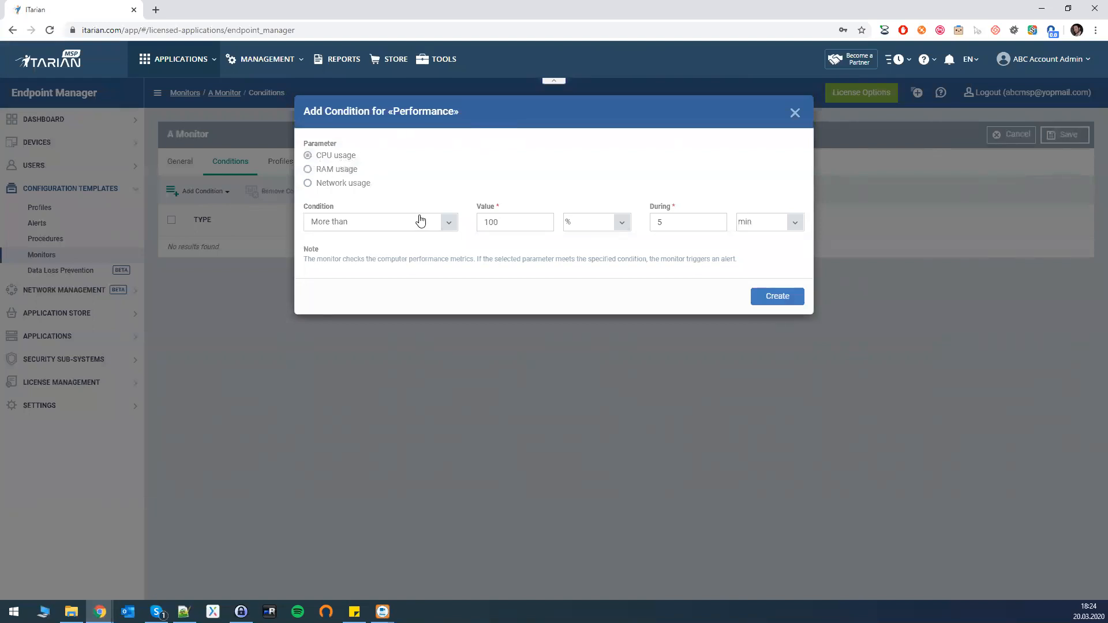
{"action": "left_click", "coordinate": [440, 225]}
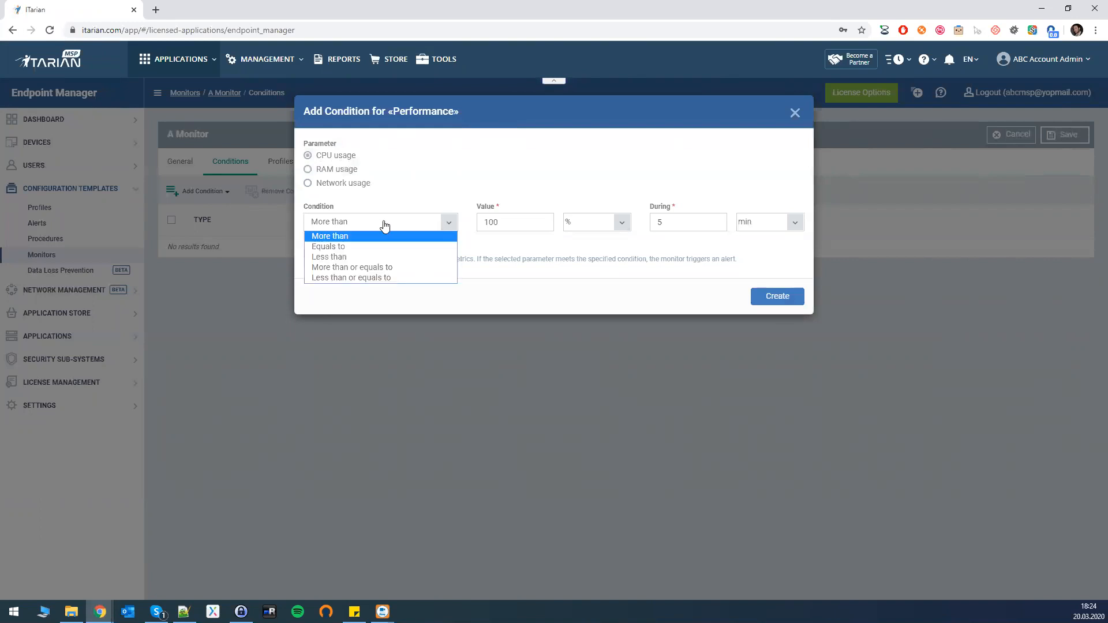
{"action": "left_click", "coordinate": [342, 237]}
{"action": "key", "text": "Tab"}
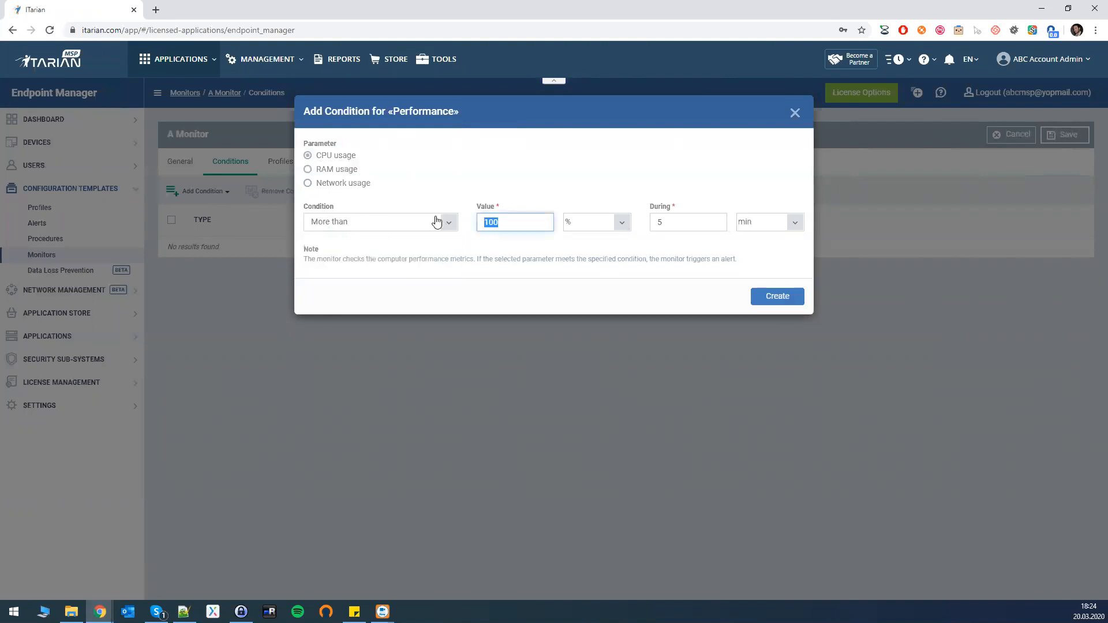
{"action": "type", "text": "20"}
Step: Set the condition's duration to 3 seconds and create it
{"action": "left_click", "coordinate": [699, 221]}
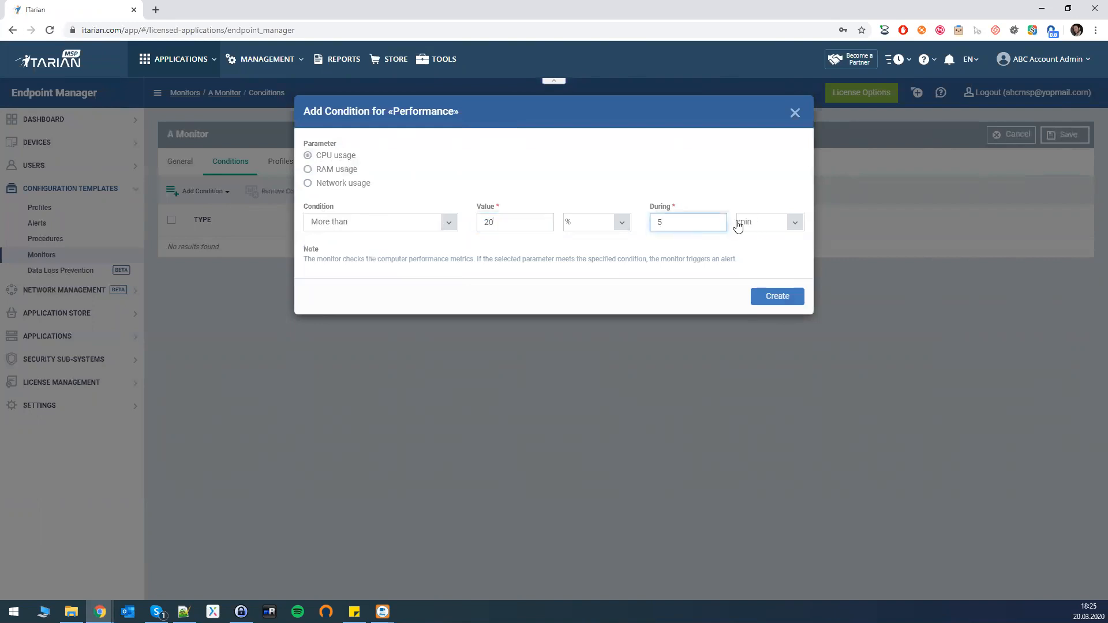
{"action": "left_click", "coordinate": [738, 225]}
{"action": "left_click", "coordinate": [751, 240]}
{"action": "left_click", "coordinate": [683, 222]}
{"action": "left_click", "coordinate": [683, 268]}
{"action": "left_click", "coordinate": [771, 224]}
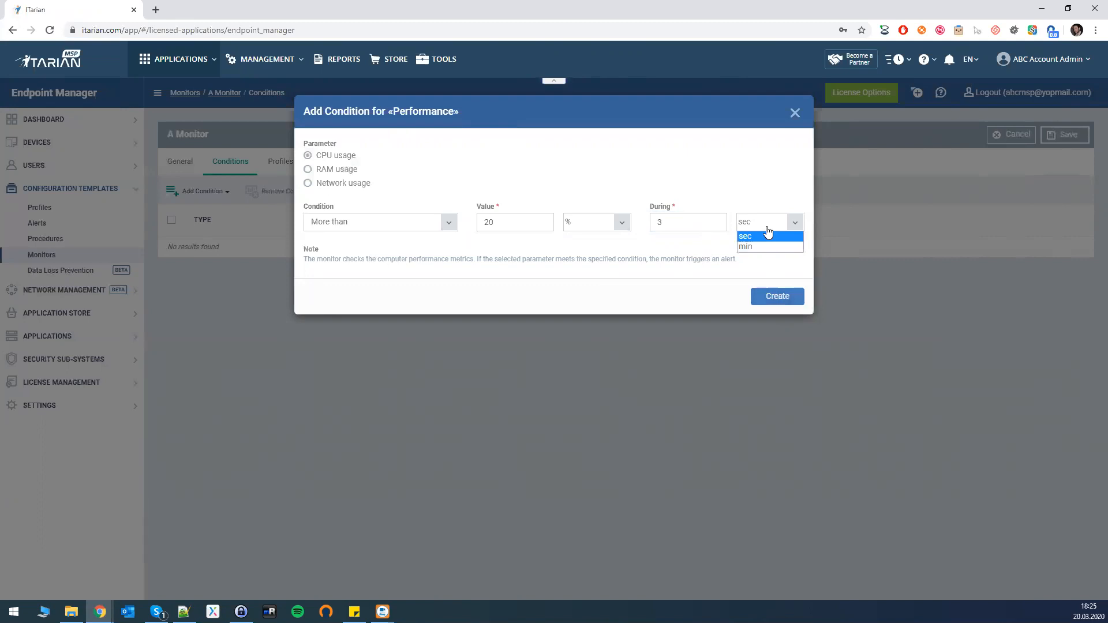
{"action": "left_click", "coordinate": [756, 278]}
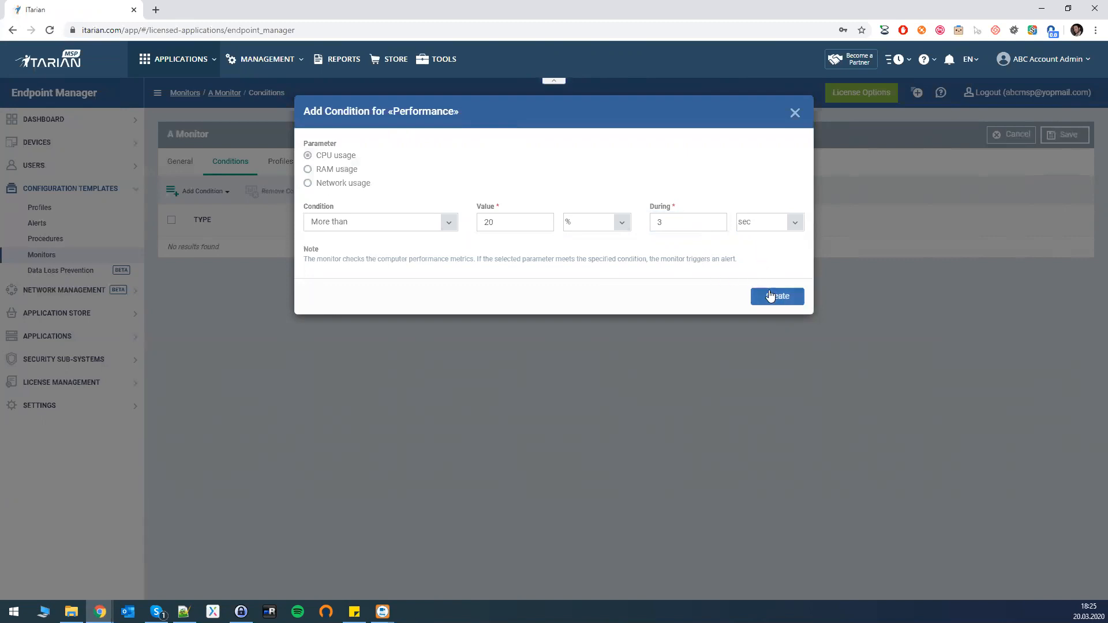
{"action": "left_click", "coordinate": [770, 296]}
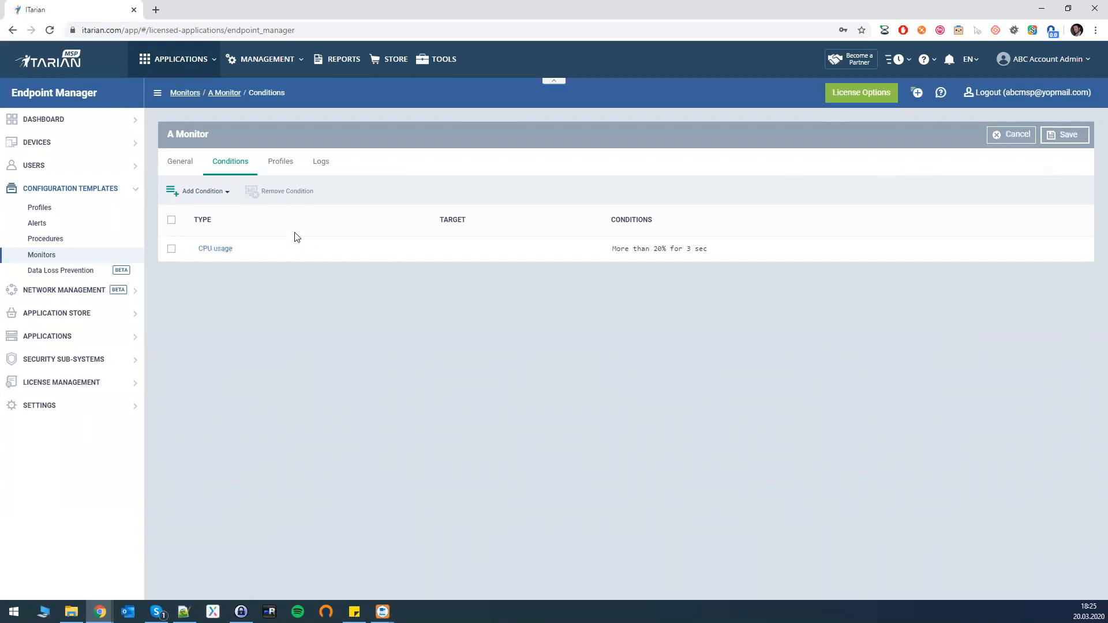
Step: Save A Monitor with its CPU usage condition of more than 20% for 3 sec
{"action": "left_click", "coordinate": [1068, 137]}
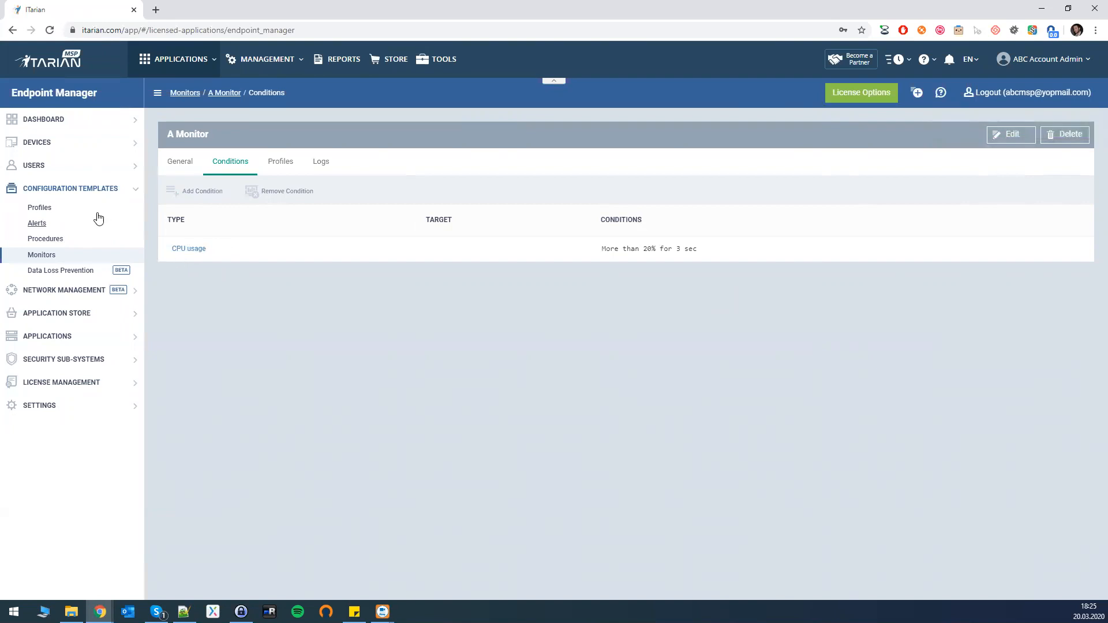
{"action": "left_click", "coordinate": [44, 209]}
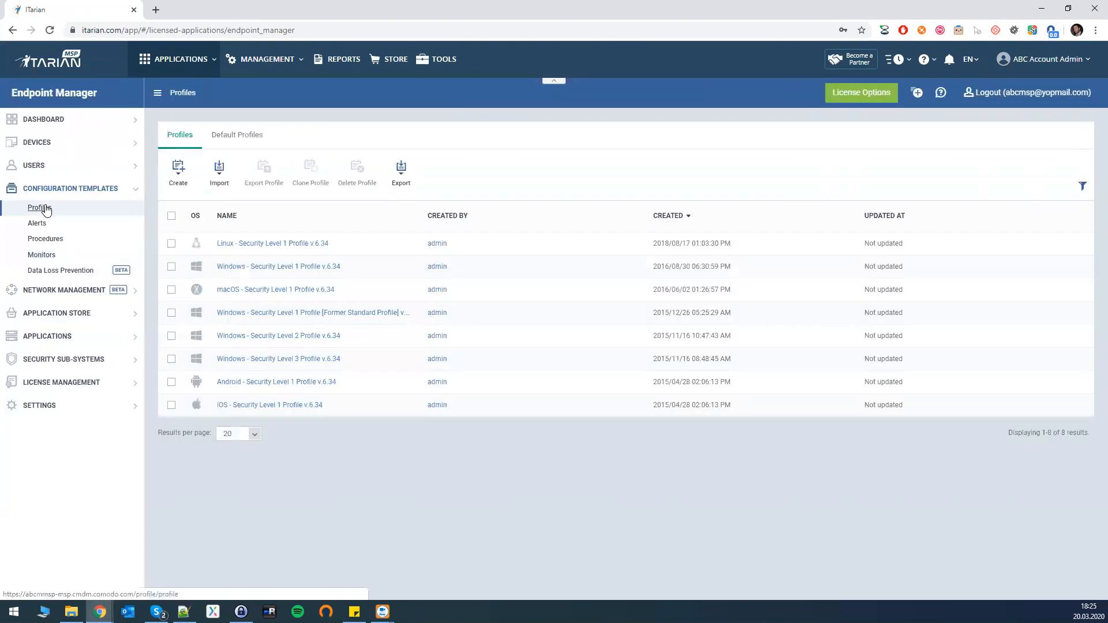
Step: Check the Default profiles view, then return to the full list of eight security profiles
{"action": "left_click", "coordinate": [223, 138]}
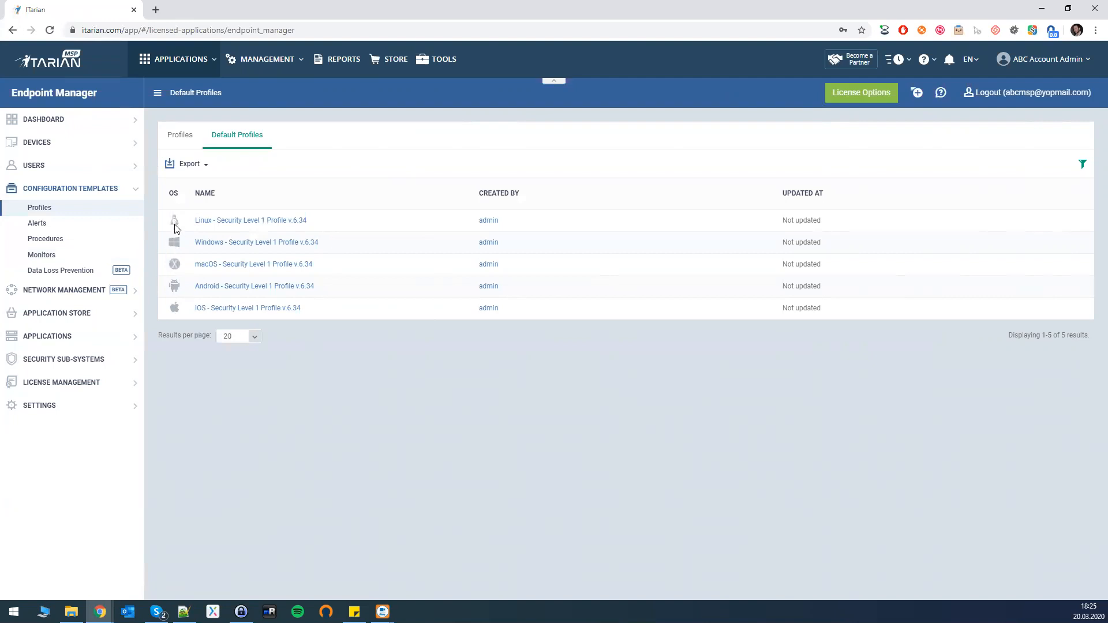
{"action": "left_click", "coordinate": [182, 137]}
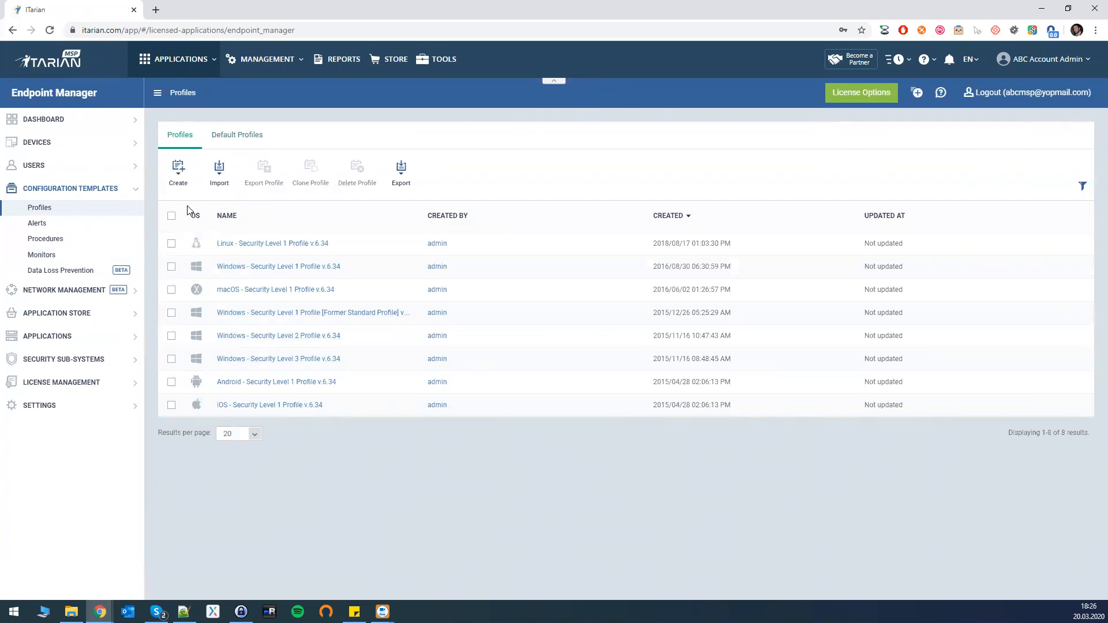
{"action": "left_click", "coordinate": [172, 267]}
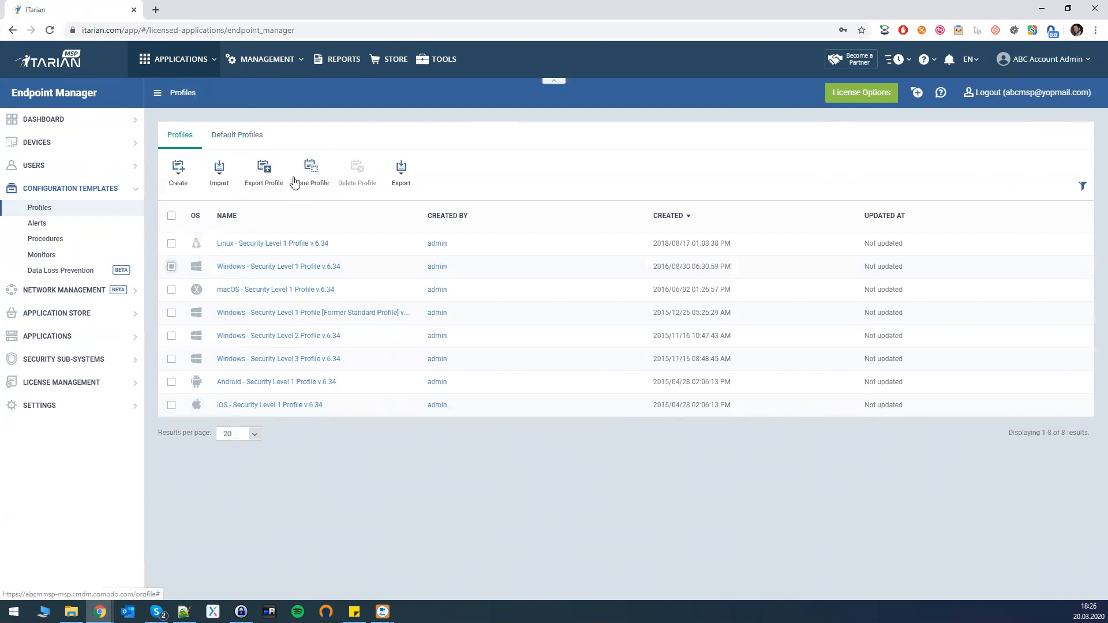
{"action": "left_click", "coordinate": [172, 267]}
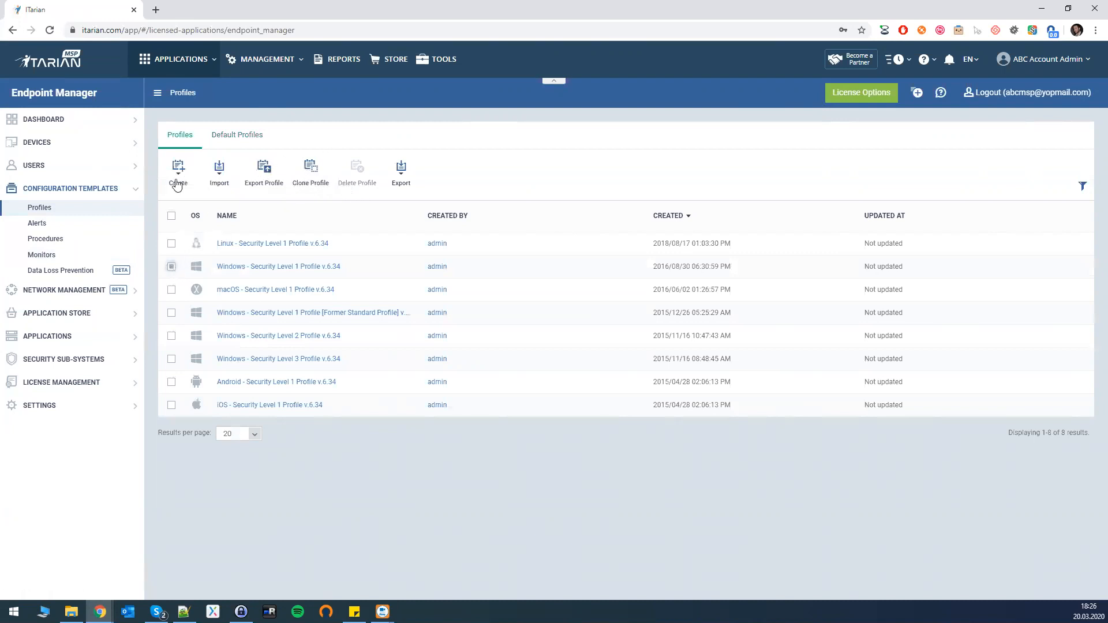
Step: Create a Windows profile named 'Windows Monitoring Profile'
{"action": "left_click", "coordinate": [178, 171]}
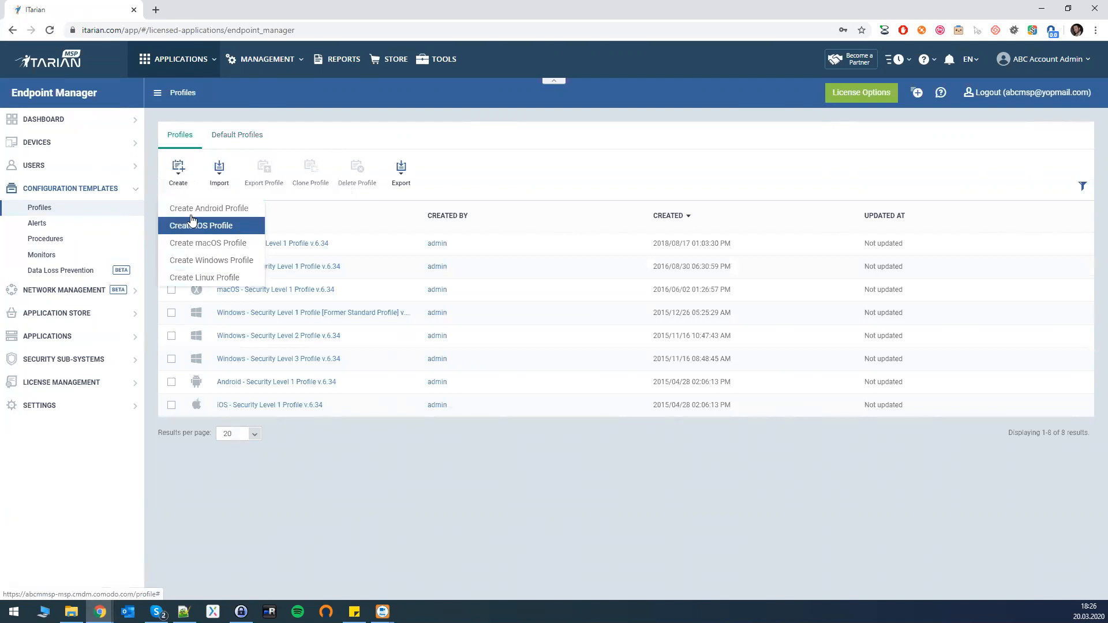
{"action": "left_click", "coordinate": [202, 265]}
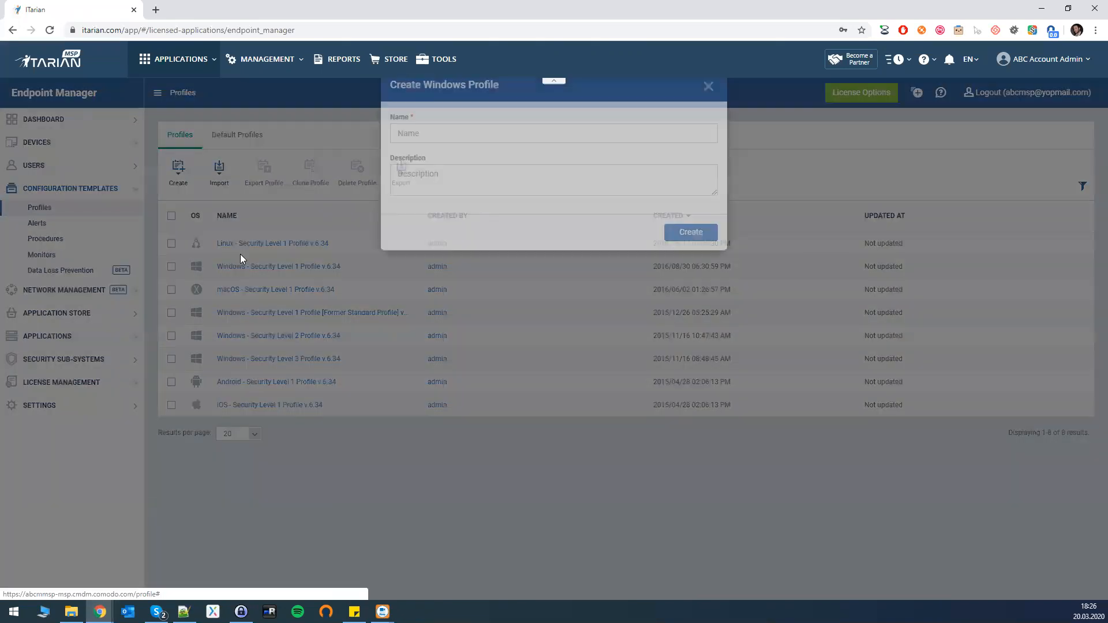
{"action": "left_click", "coordinate": [408, 159]}
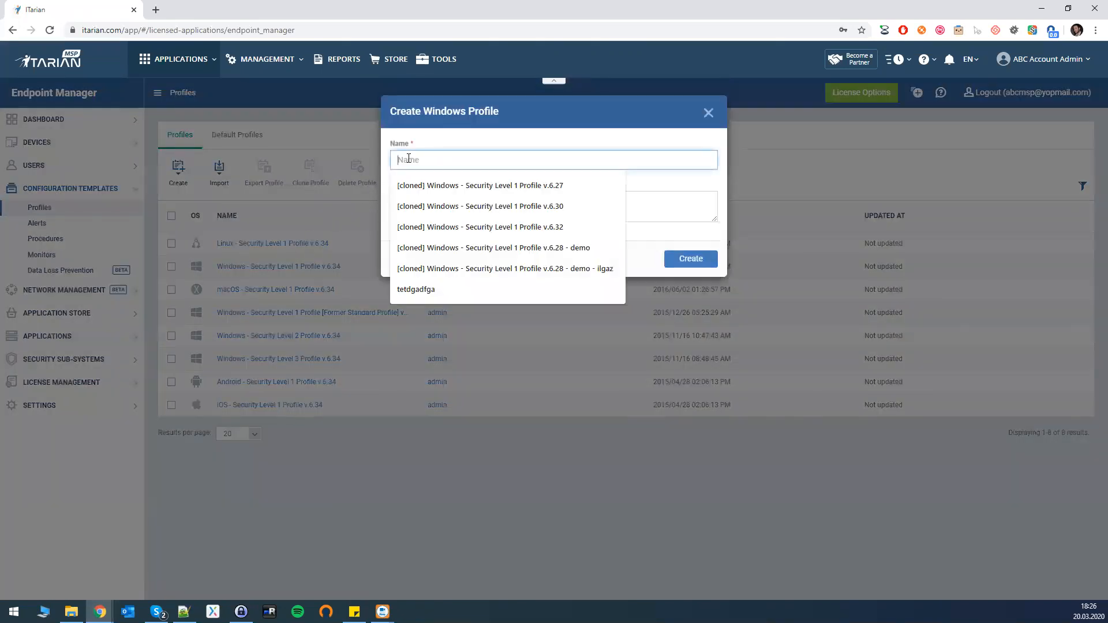
{"action": "type", "text": "A"}
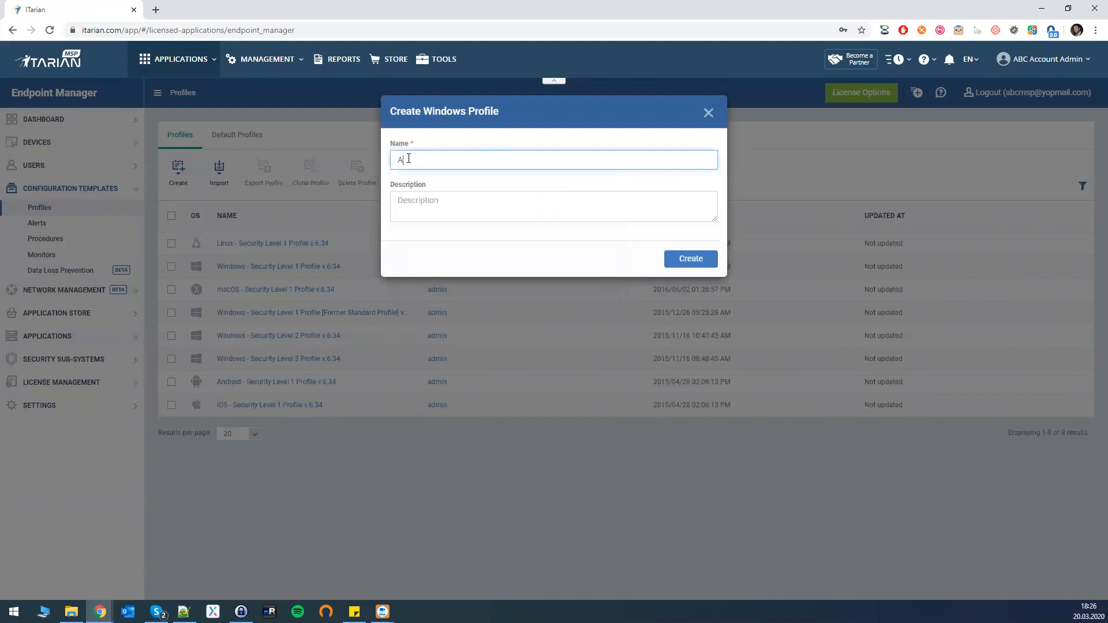
{"action": "type", "text": "Windows"}
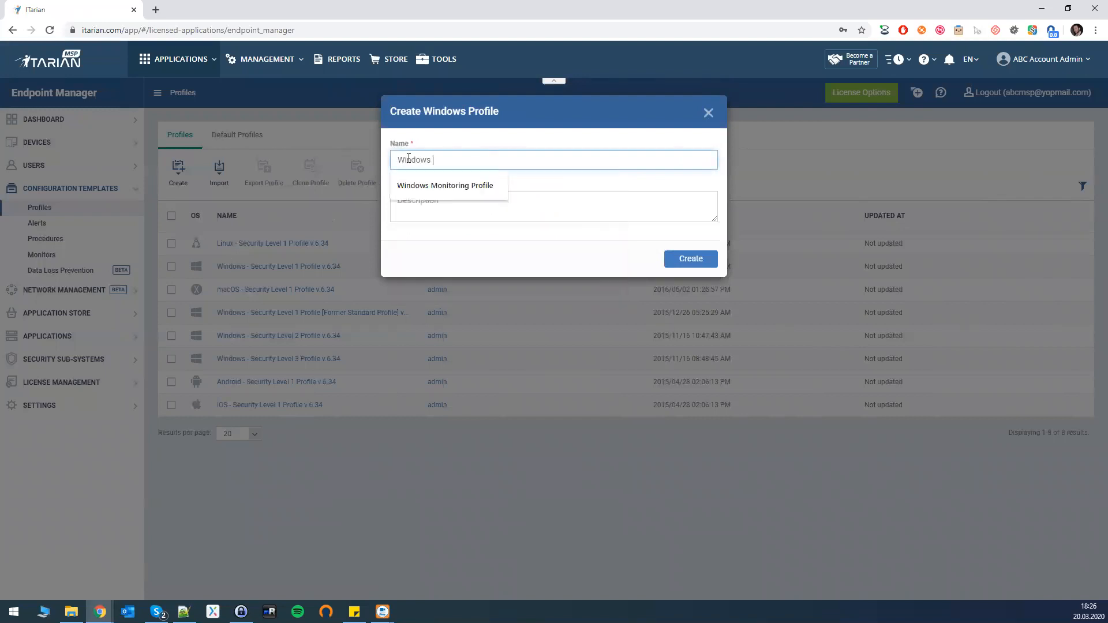
{"action": "key", "text": "Down"}
{"action": "key", "text": "Return"}
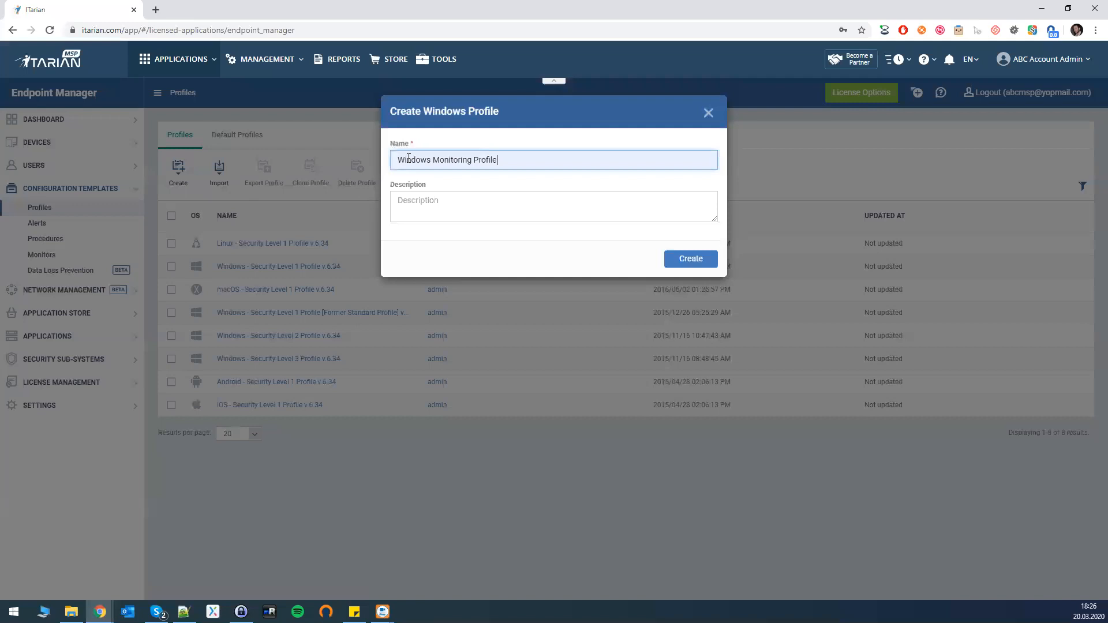
{"action": "left_click", "coordinate": [439, 198]}
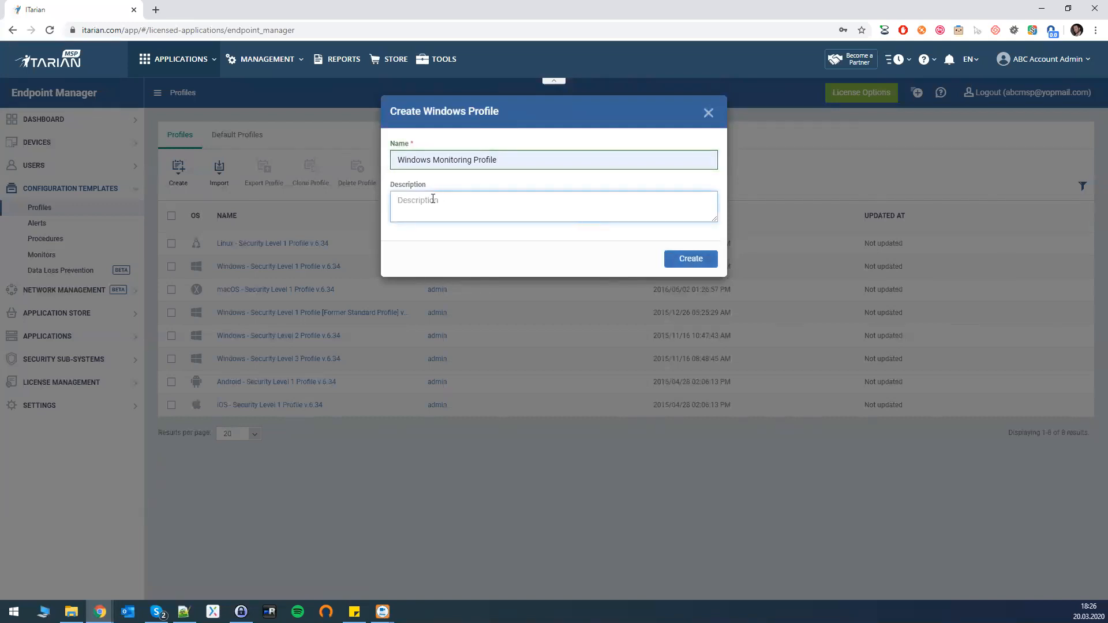
{"action": "left_click", "coordinate": [687, 260]}
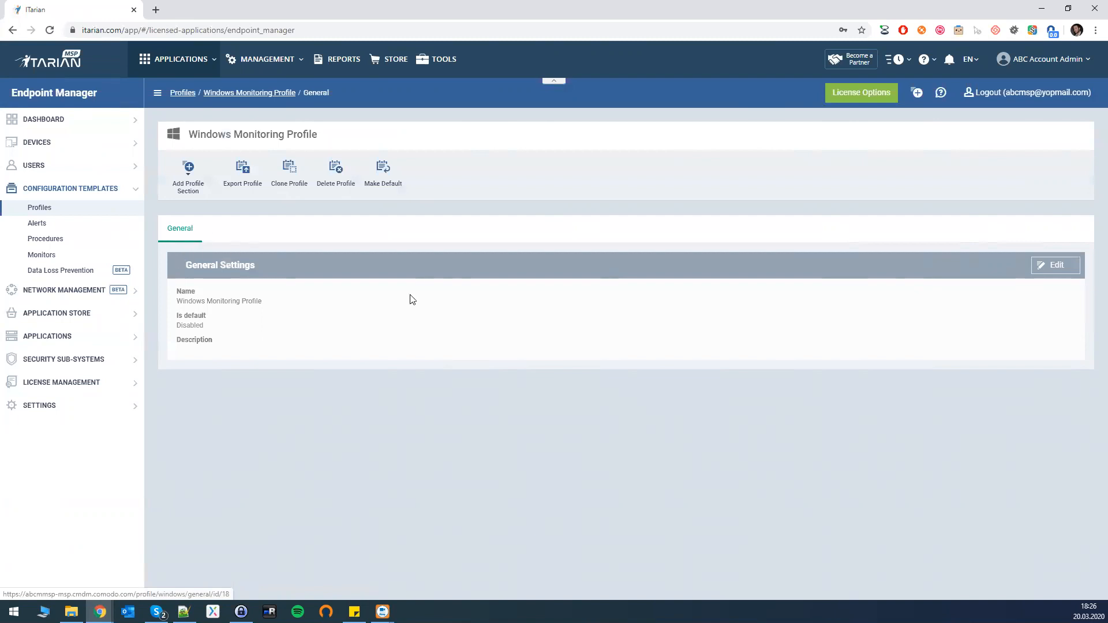
Step: Cancel an edit of General Settings without changes and list the addable profile sections
{"action": "left_click", "coordinate": [1063, 274]}
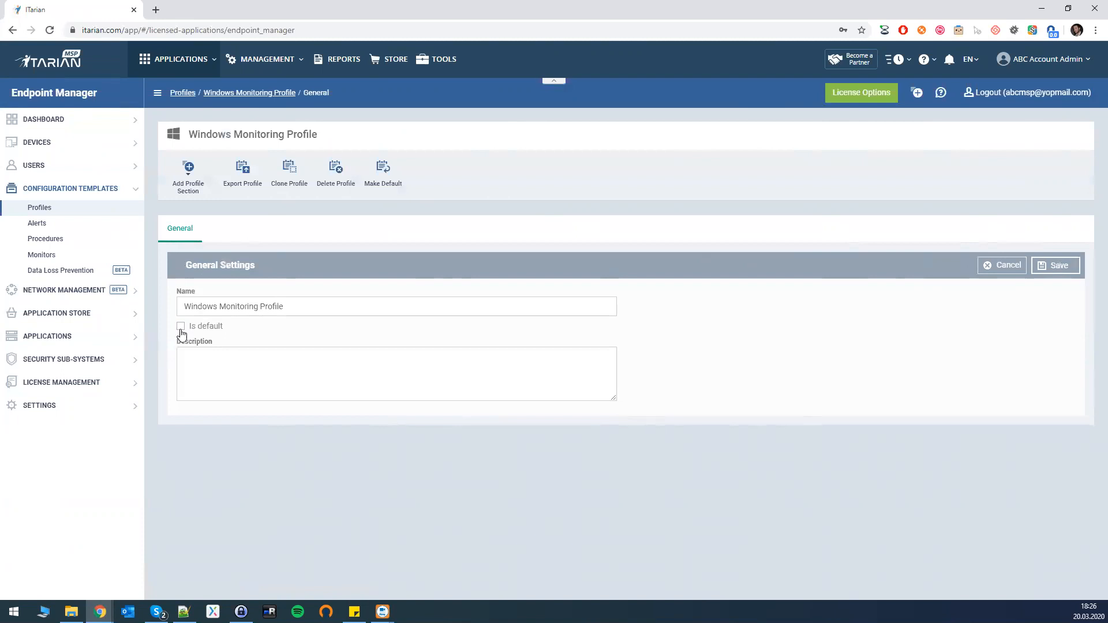
{"action": "left_click_drag", "start_coordinate": [192, 309], "coordinate": [310, 308]}
{"action": "left_click", "coordinate": [227, 373]}
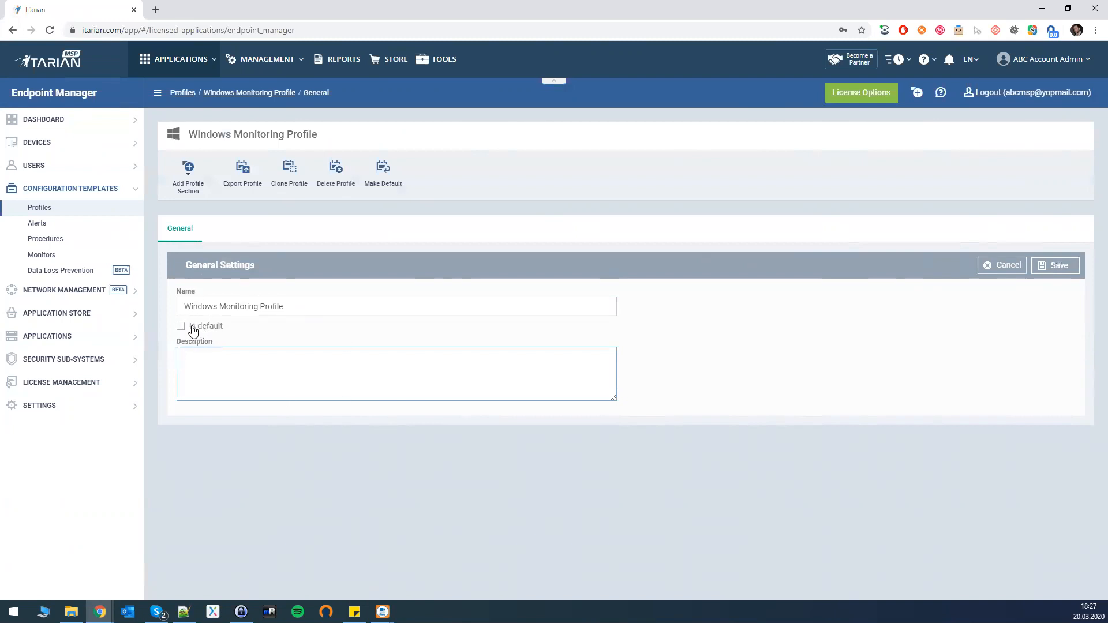
{"action": "left_click", "coordinate": [1010, 267]}
{"action": "left_click", "coordinate": [191, 176]}
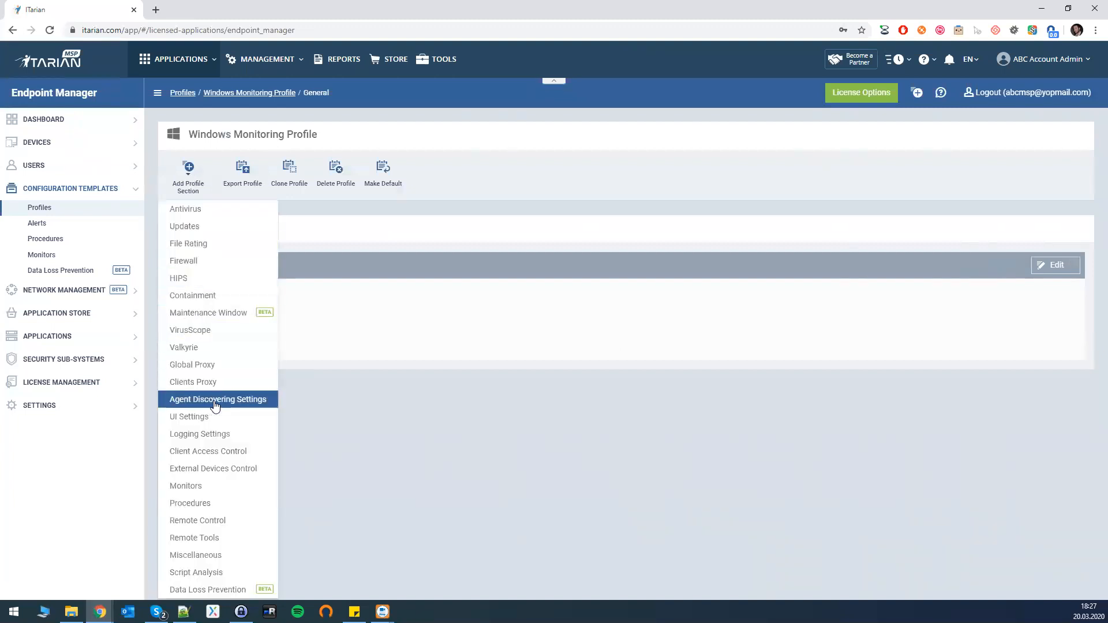
Step: Add a Monitors section to Windows Monitoring Profile
{"action": "left_click", "coordinate": [211, 491]}
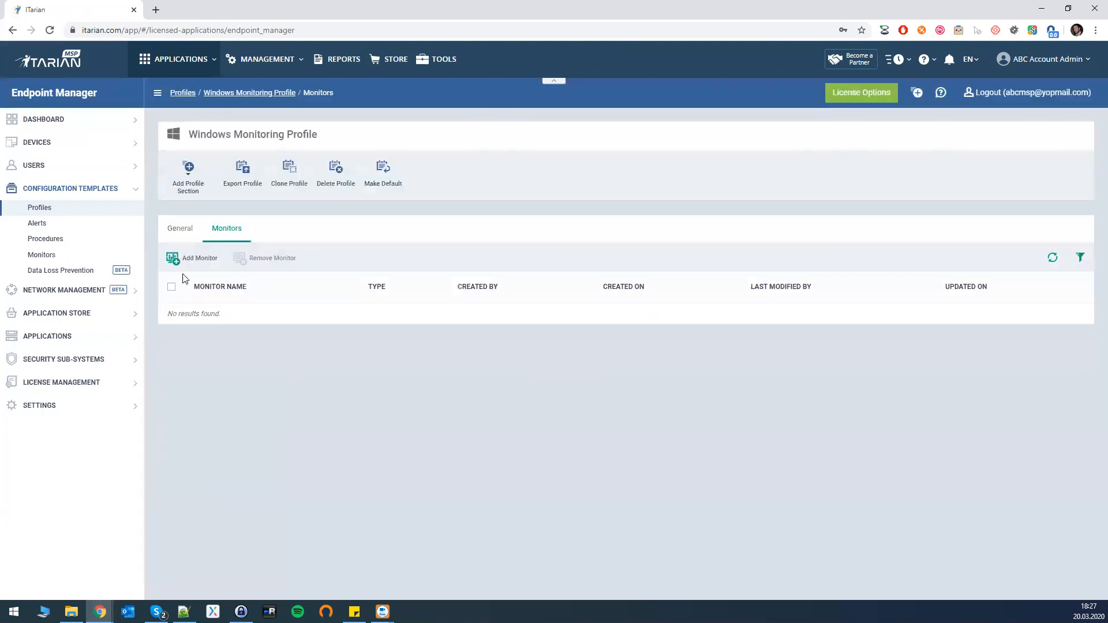
{"action": "left_click", "coordinate": [187, 176]}
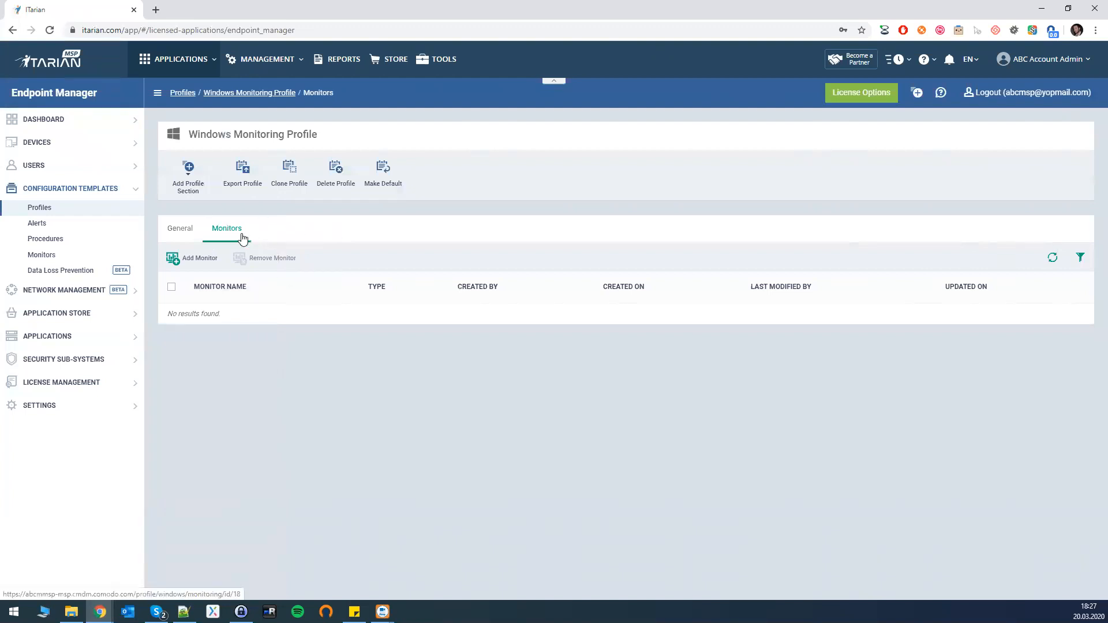
Step: Search for 'A Mo' and add A Monitor to the profile's Monitors section
{"action": "left_click", "coordinate": [199, 259]}
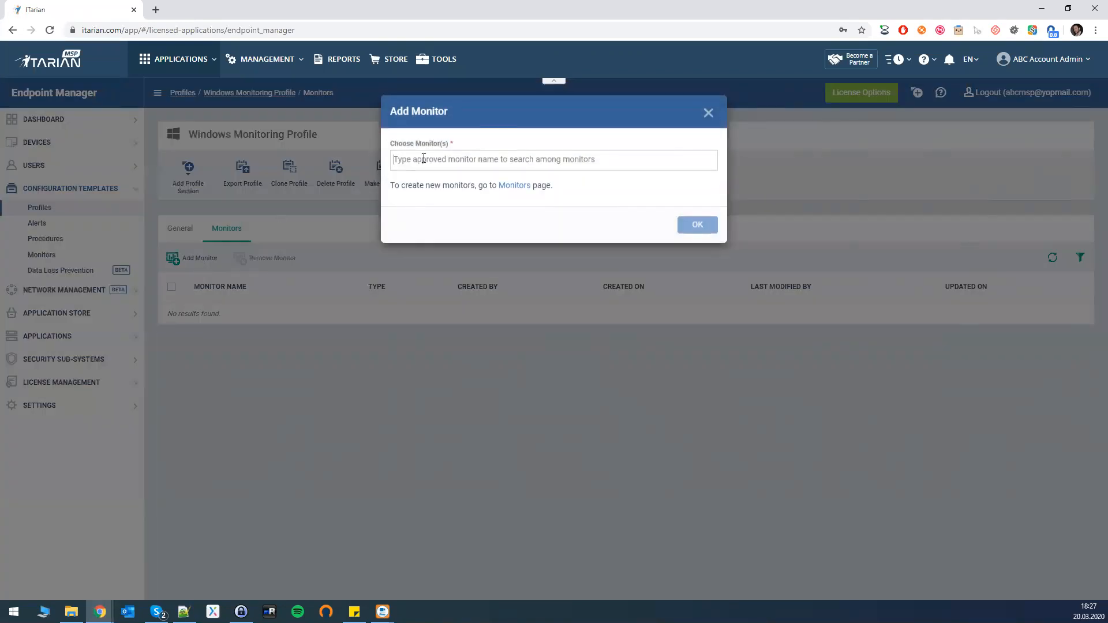
{"action": "type", "text": "A"}
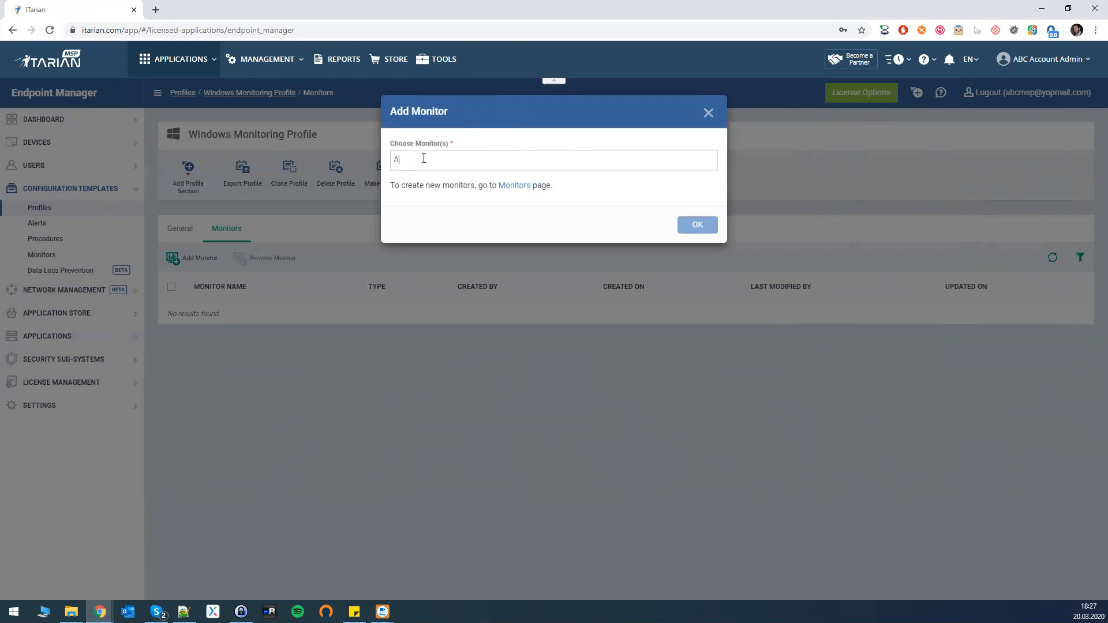
{"action": "type", "text": " Mo"}
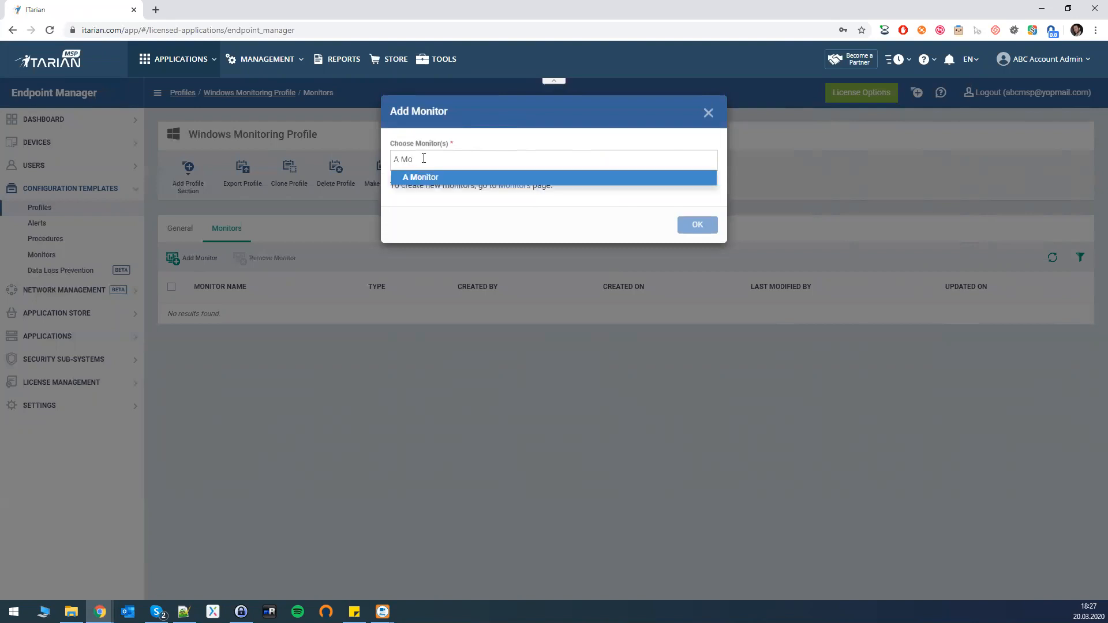
{"action": "left_click", "coordinate": [440, 179]}
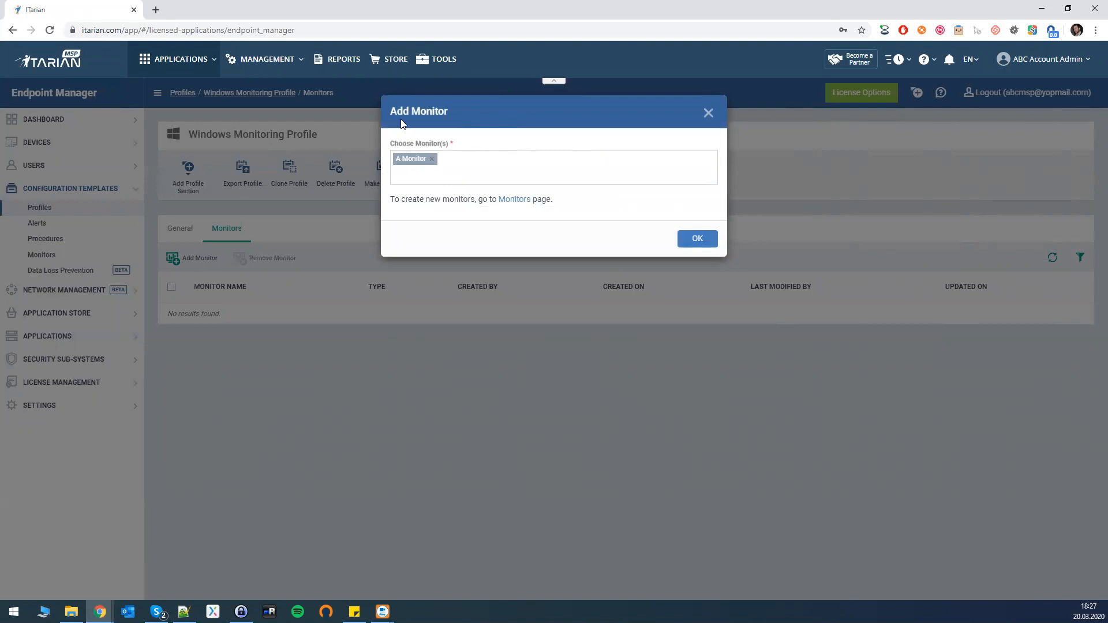
{"action": "left_click", "coordinate": [697, 239]}
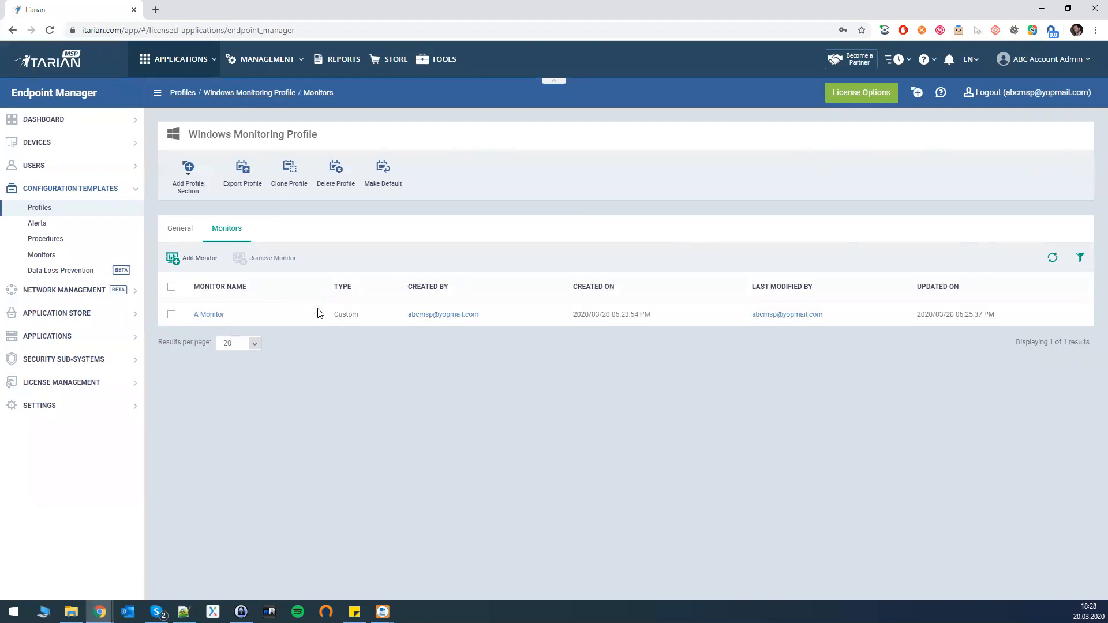
{"action": "left_click_drag", "start_coordinate": [340, 315], "coordinate": [360, 320]}
{"action": "left_click", "coordinate": [330, 318]}
Step: Reopen and close the add-monitor dialog, leaving A Monitor as the only listed monitor
{"action": "left_click", "coordinate": [200, 260]}
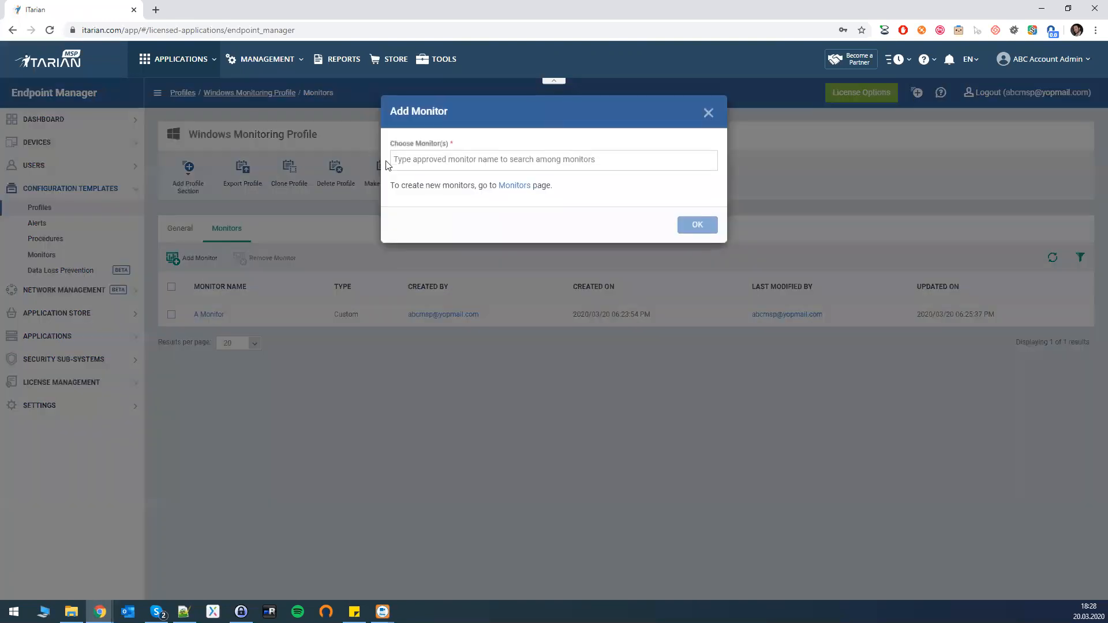
{"action": "left_click", "coordinate": [708, 113]}
{"action": "left_click", "coordinate": [172, 315]}
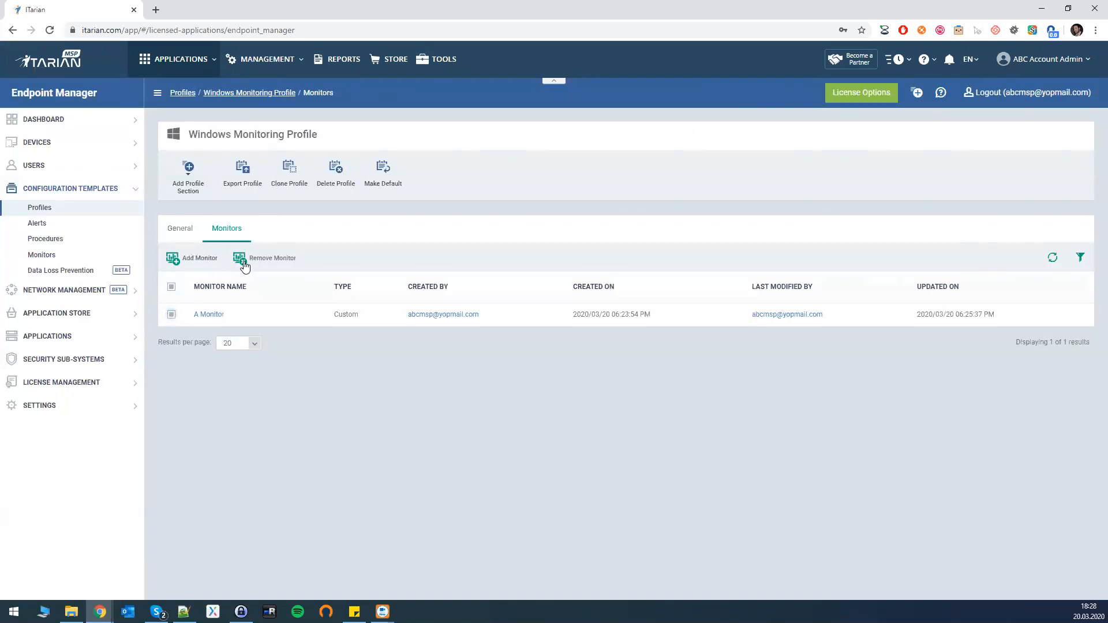
{"action": "left_click", "coordinate": [171, 315]}
{"action": "key", "text": "alt+Tab"}
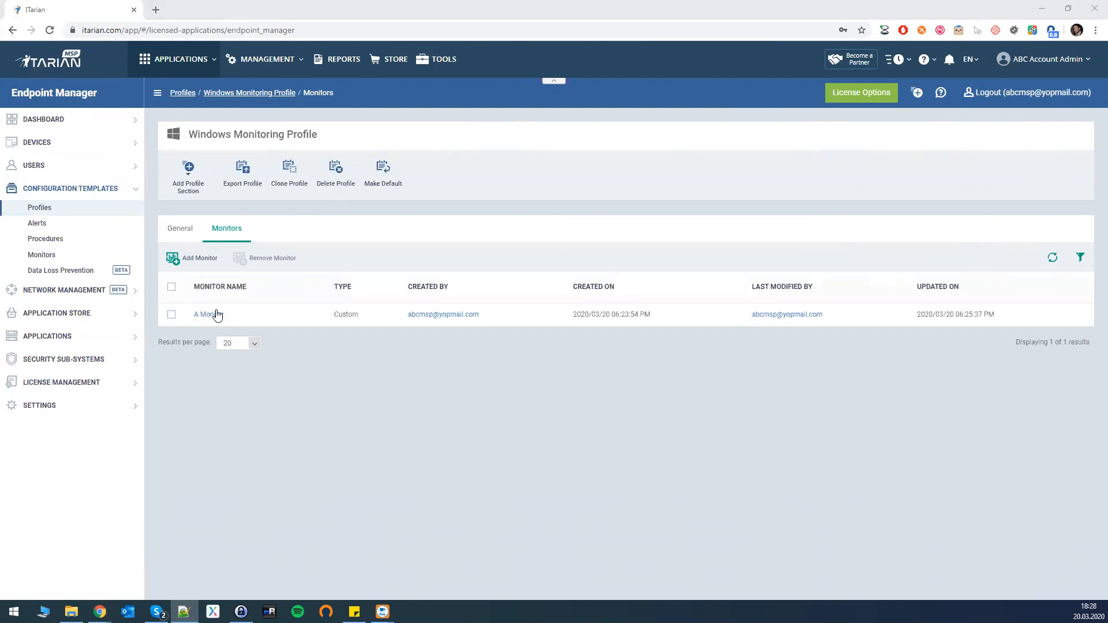
Step: Open device ANM0443 from the Device List and view its Manage Profiles page
{"action": "left_click", "coordinate": [59, 148]}
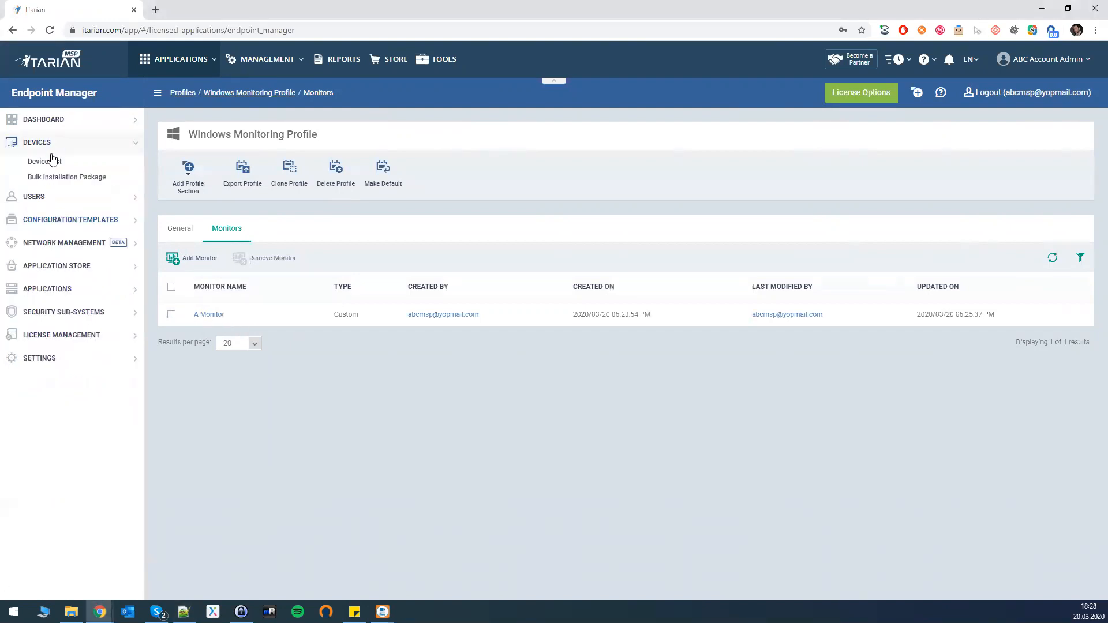
{"action": "left_click", "coordinate": [48, 162]}
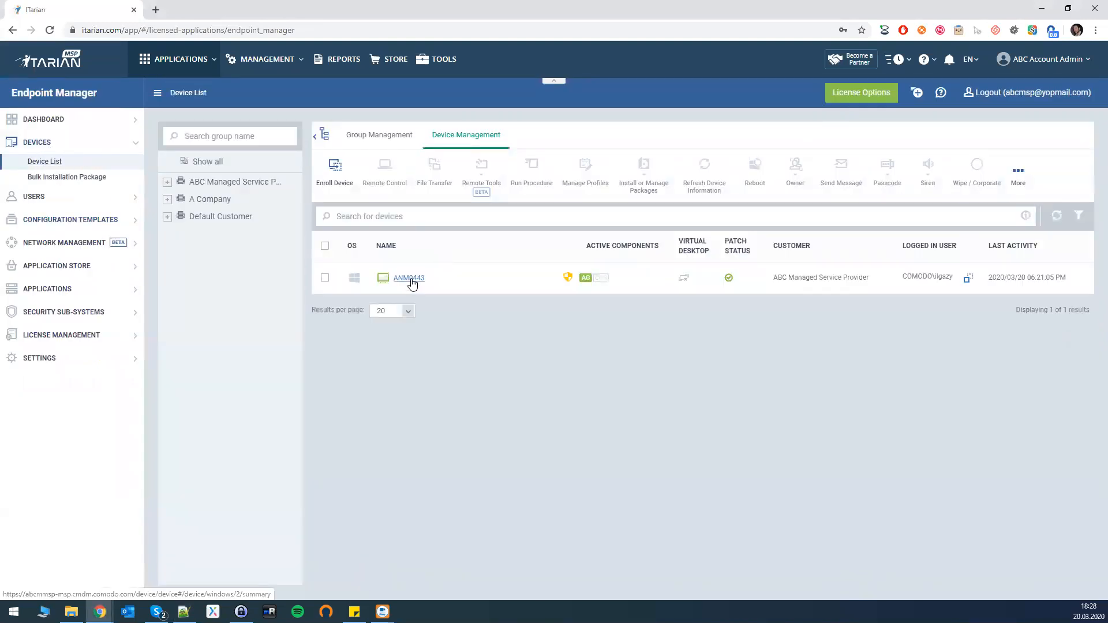
{"action": "left_click", "coordinate": [410, 279]}
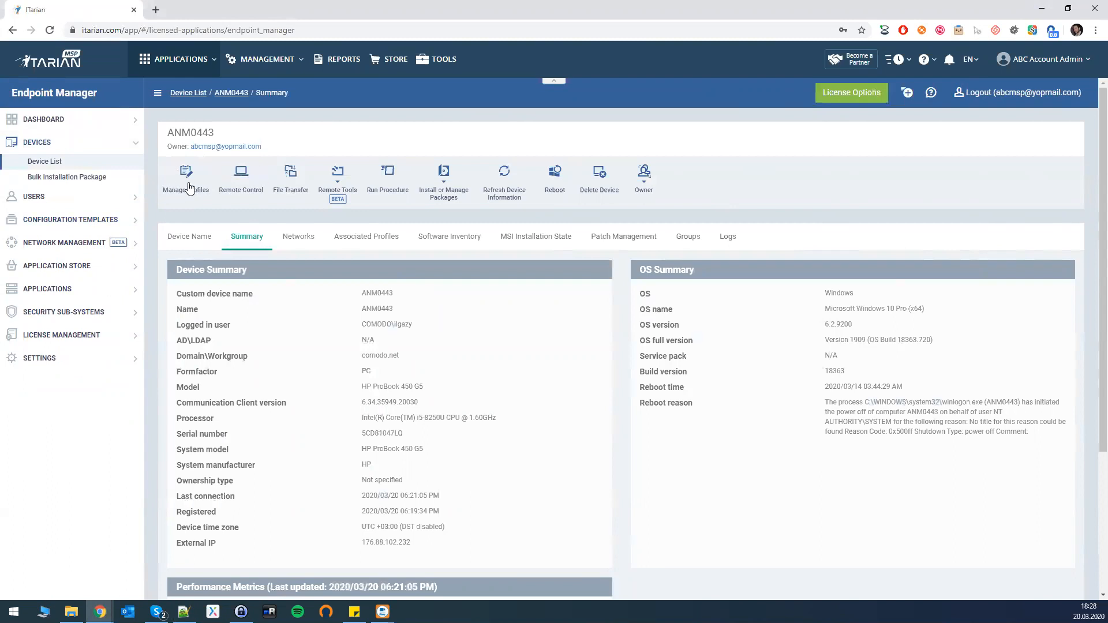
{"action": "left_click", "coordinate": [187, 191]}
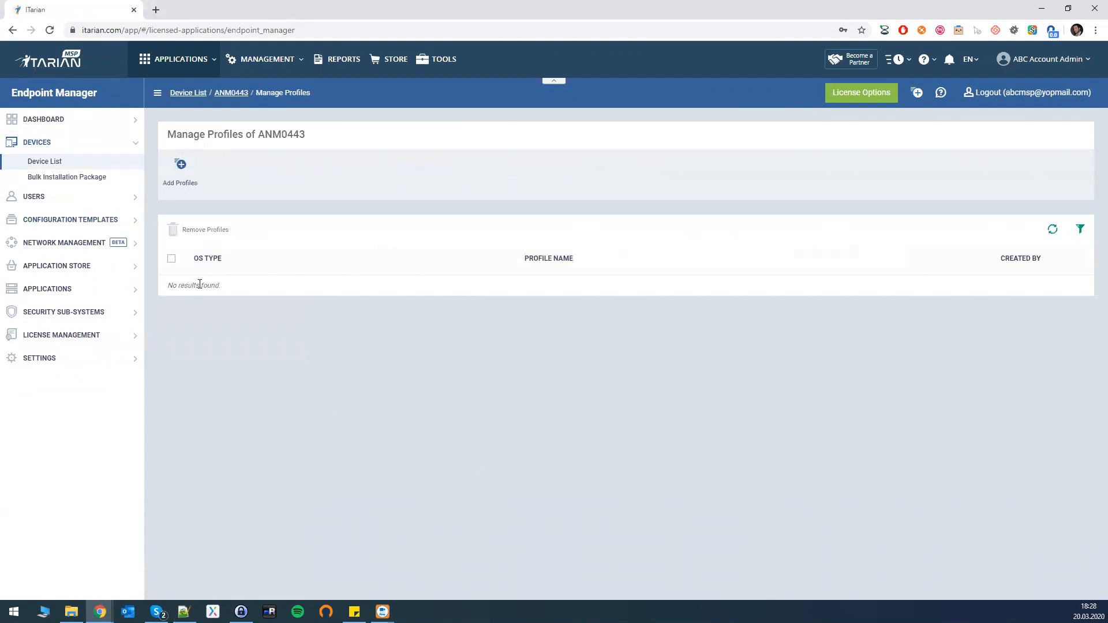
{"action": "left_click_drag", "start_coordinate": [200, 285], "coordinate": [221, 285]}
{"action": "left_click", "coordinate": [220, 285]}
{"action": "left_click_drag", "start_coordinate": [218, 286], "coordinate": [197, 285]}
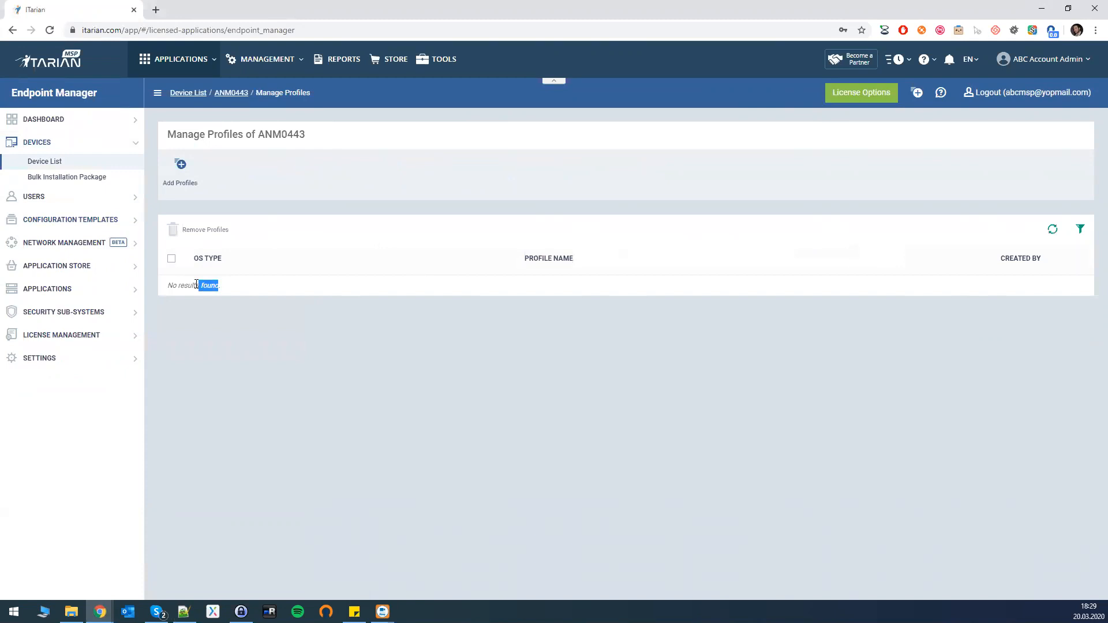
Step: Add only the Windows Monitoring Profile to ANM0443 and save the assignment
{"action": "left_click", "coordinate": [180, 166]}
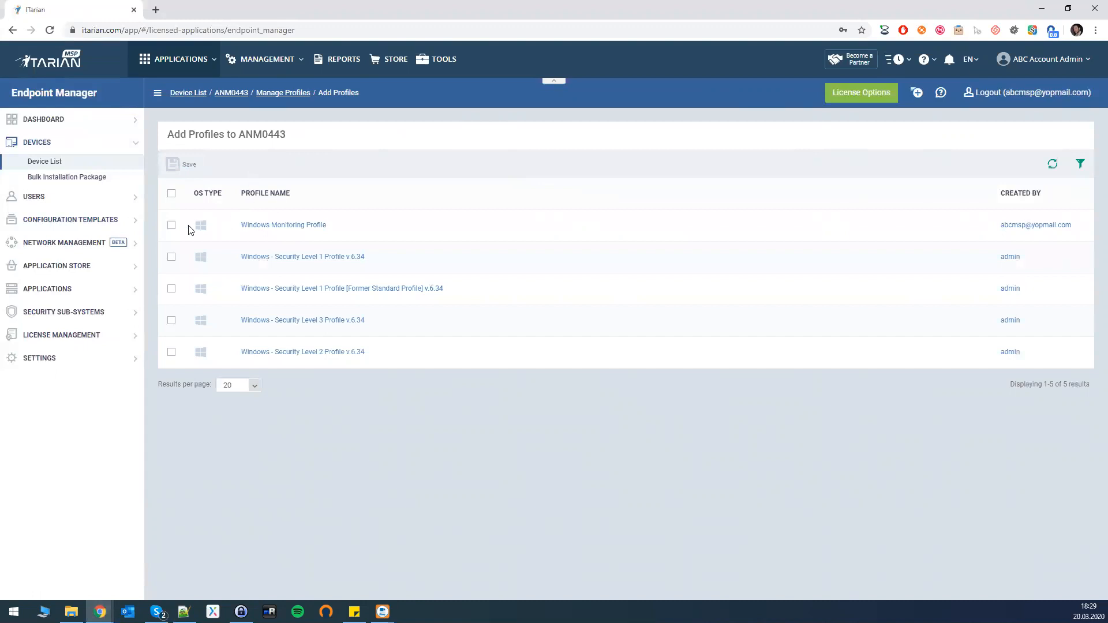
{"action": "left_click", "coordinate": [172, 225]}
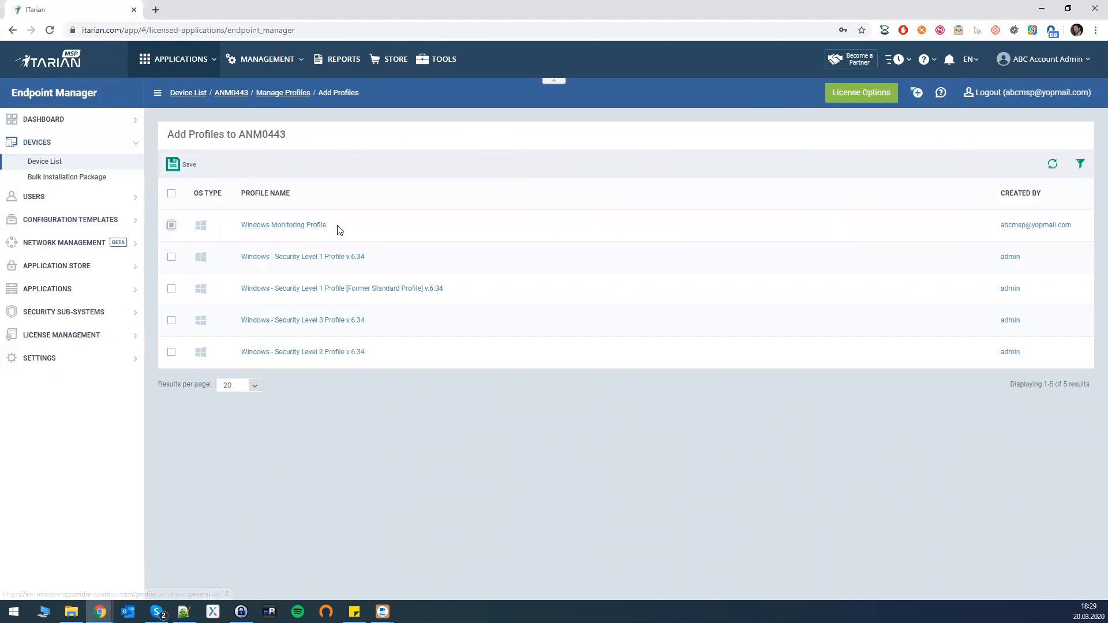
{"action": "left_click", "coordinate": [171, 257]}
{"action": "left_click", "coordinate": [172, 255]}
{"action": "left_click", "coordinate": [180, 166]}
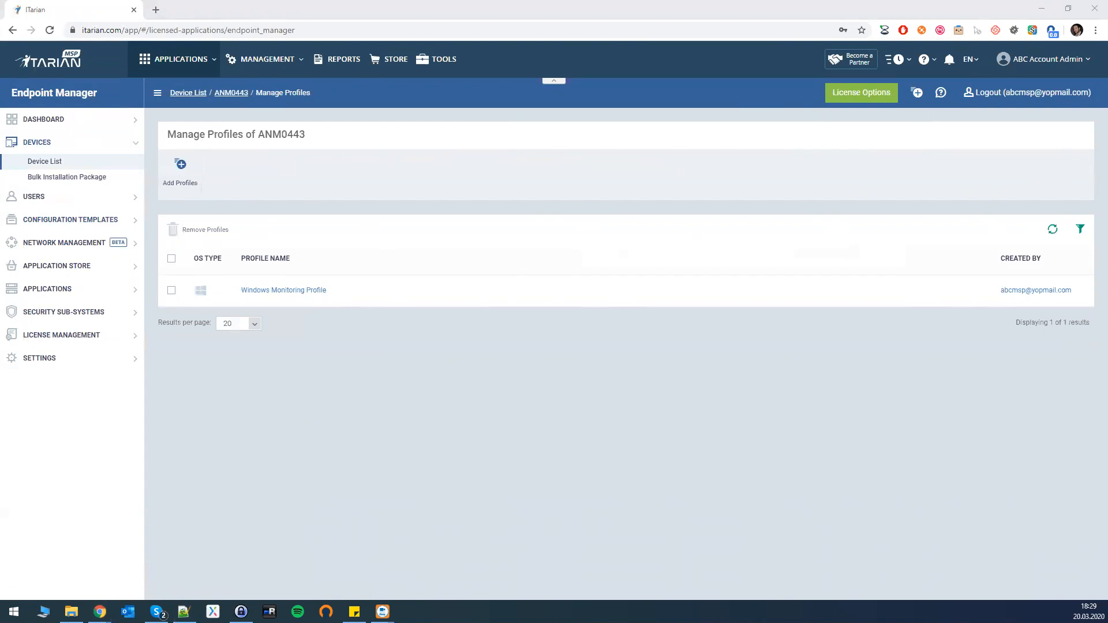
Step: Check A Monitor's condition of CPU usage over 20% for 3 sec, then open the Alerts list
{"action": "left_click", "coordinate": [62, 219]}
{"action": "left_click", "coordinate": [42, 255]}
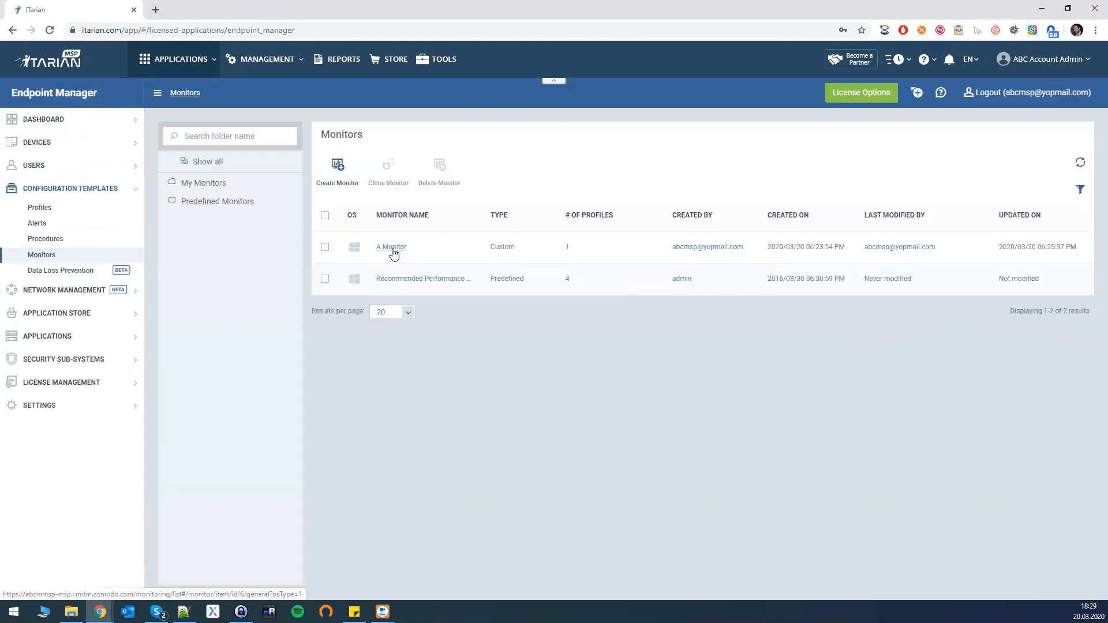
{"action": "left_click", "coordinate": [398, 252]}
{"action": "left_click", "coordinate": [230, 162]}
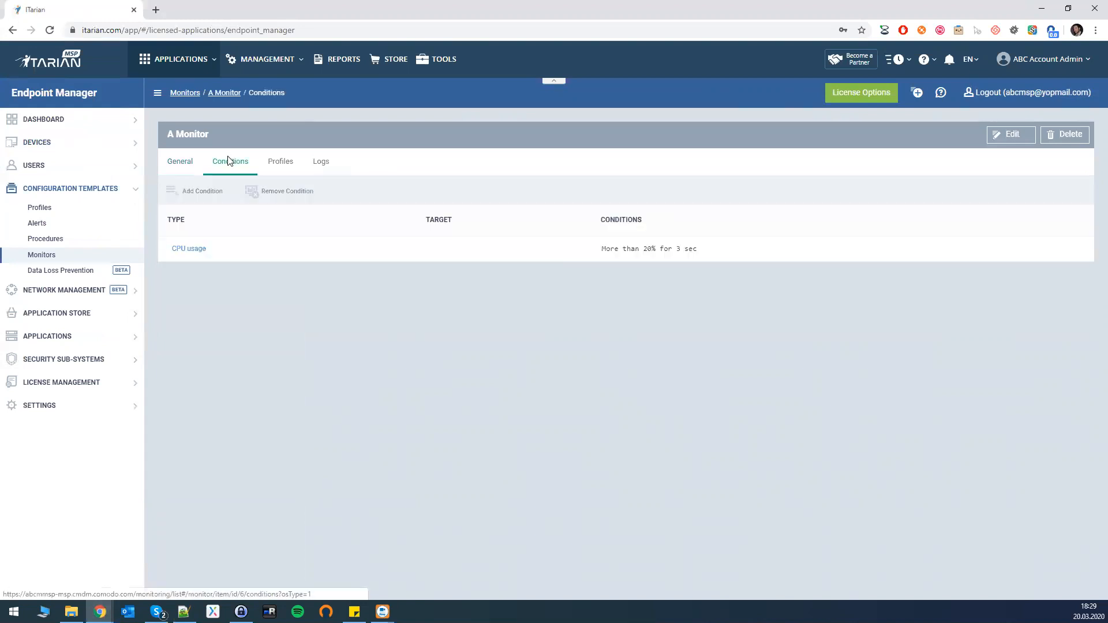
{"action": "left_click_drag", "start_coordinate": [606, 249], "coordinate": [703, 247]}
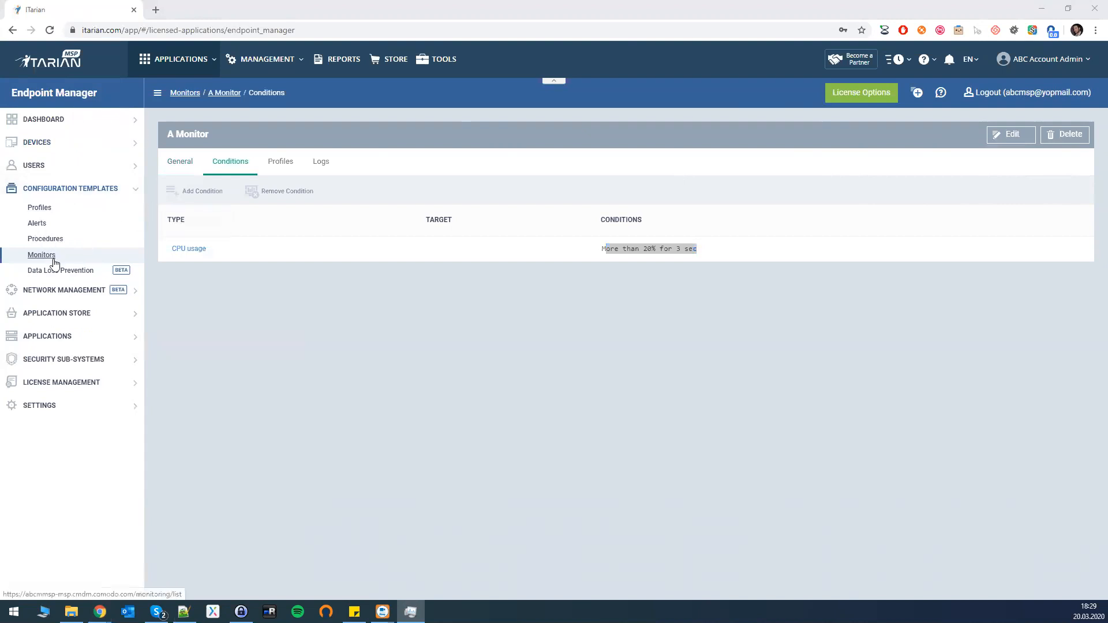
{"action": "left_click", "coordinate": [37, 224]}
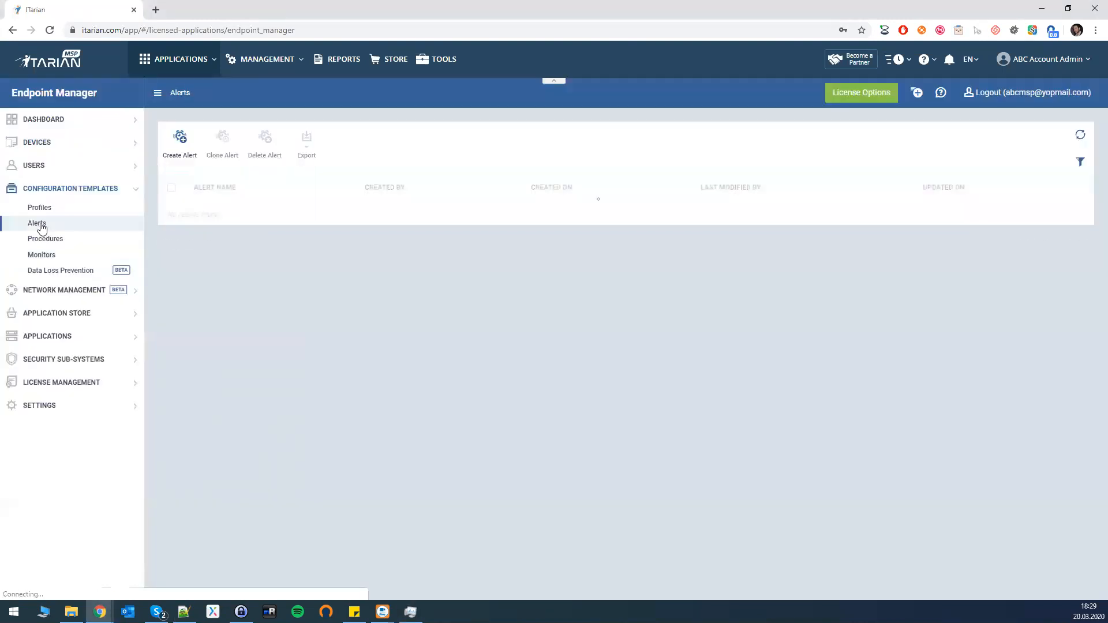
{"action": "left_click", "coordinate": [37, 143]}
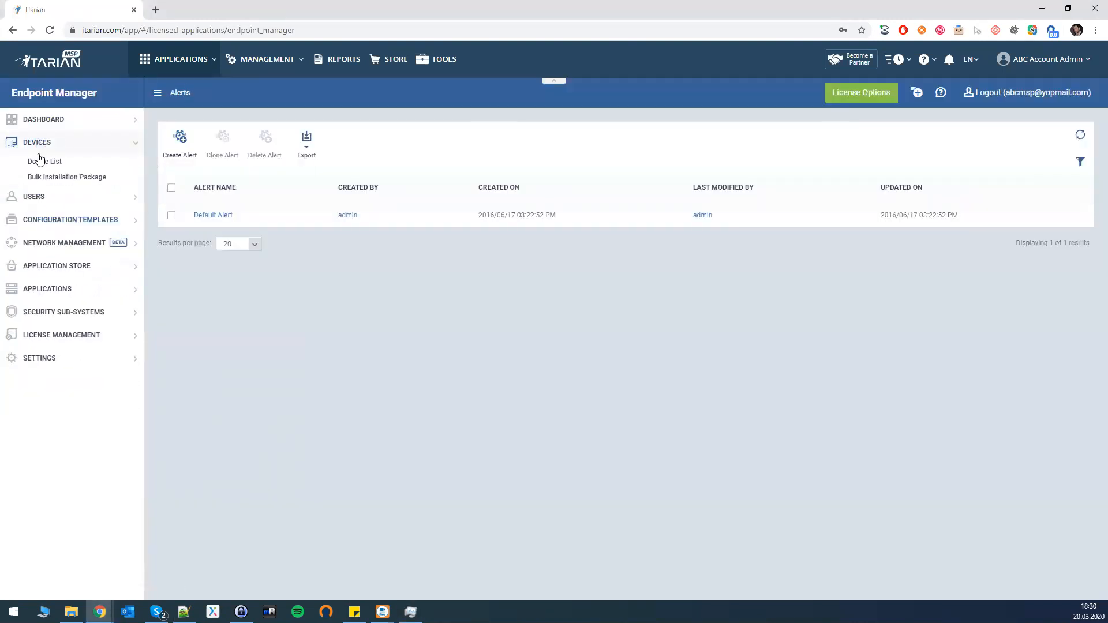
Step: Confirm in ANM0443's Alert Logs that Default Alert from A Monitor has 1 hit
{"action": "left_click", "coordinate": [40, 162]}
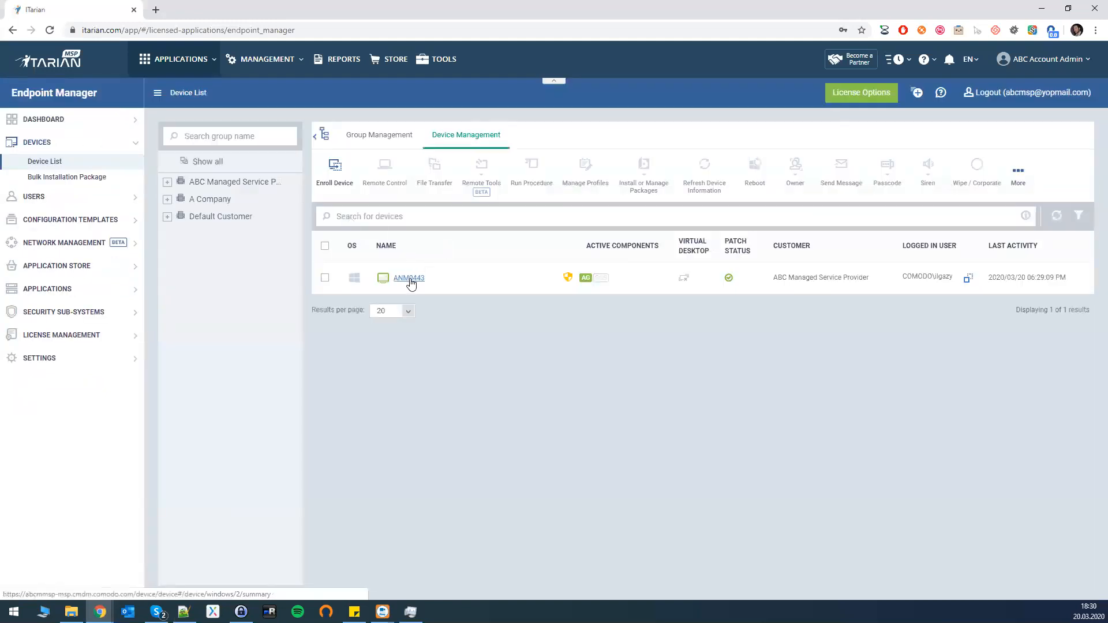
{"action": "left_click", "coordinate": [404, 279]}
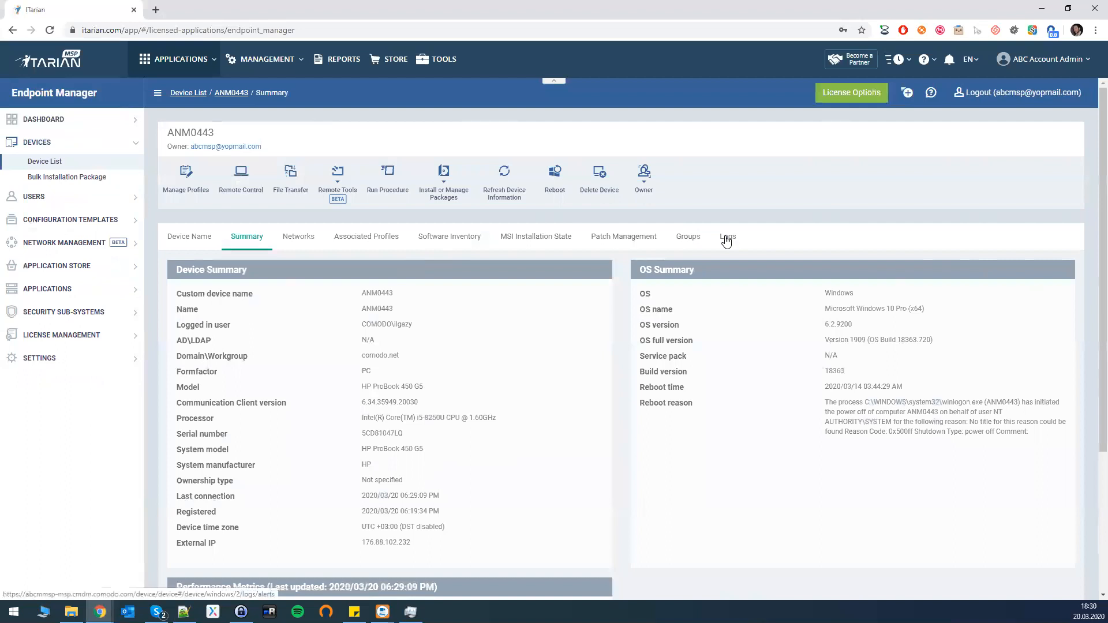
{"action": "left_click", "coordinate": [728, 237]}
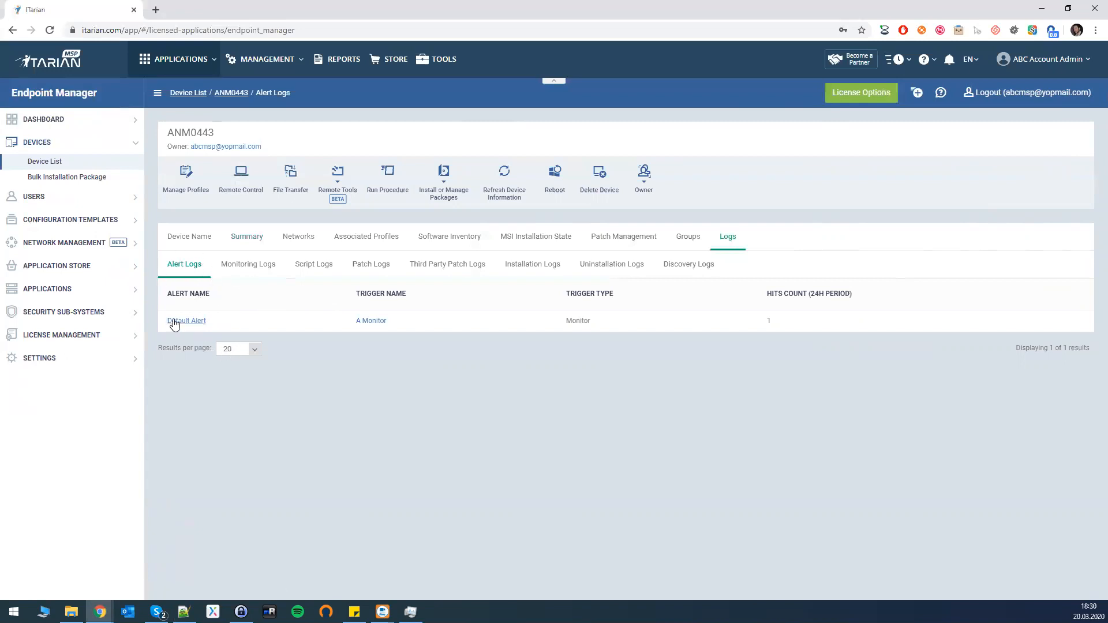
{"action": "left_click_drag", "start_coordinate": [766, 326], "coordinate": [779, 324]}
{"action": "left_click", "coordinate": [777, 325]}
{"action": "left_click_drag", "start_coordinate": [767, 326], "coordinate": [780, 325]}
{"action": "left_click", "coordinate": [776, 325]}
{"action": "left_click", "coordinate": [265, 60]}
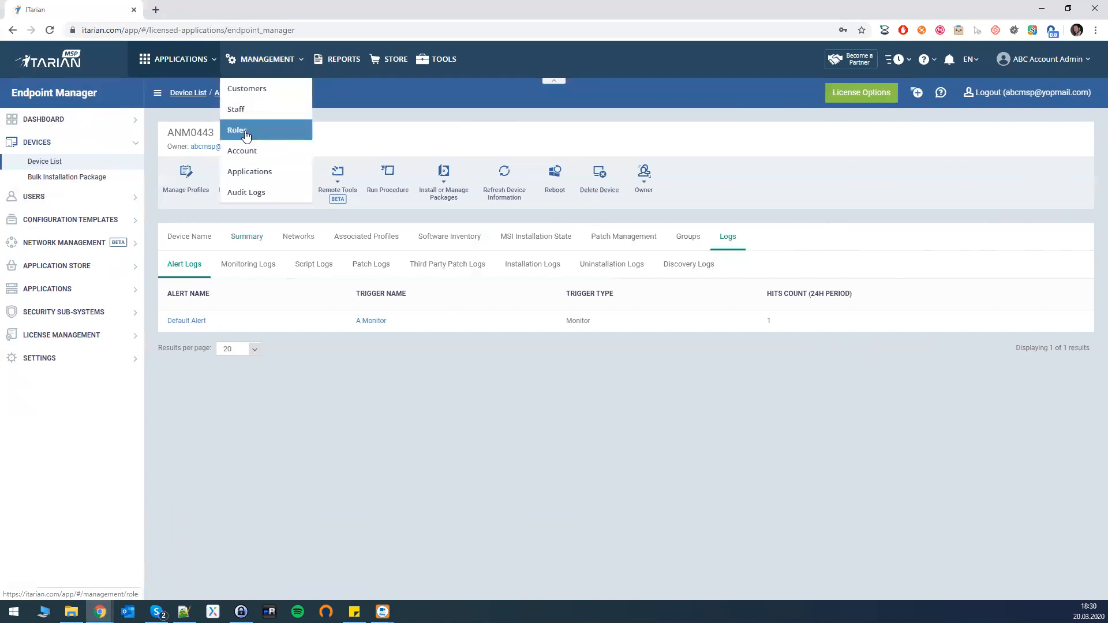
Step: Select the Technician role under Management > Roles and start a clone of it
{"action": "left_click", "coordinate": [246, 134]}
{"action": "left_click", "coordinate": [288, 63]}
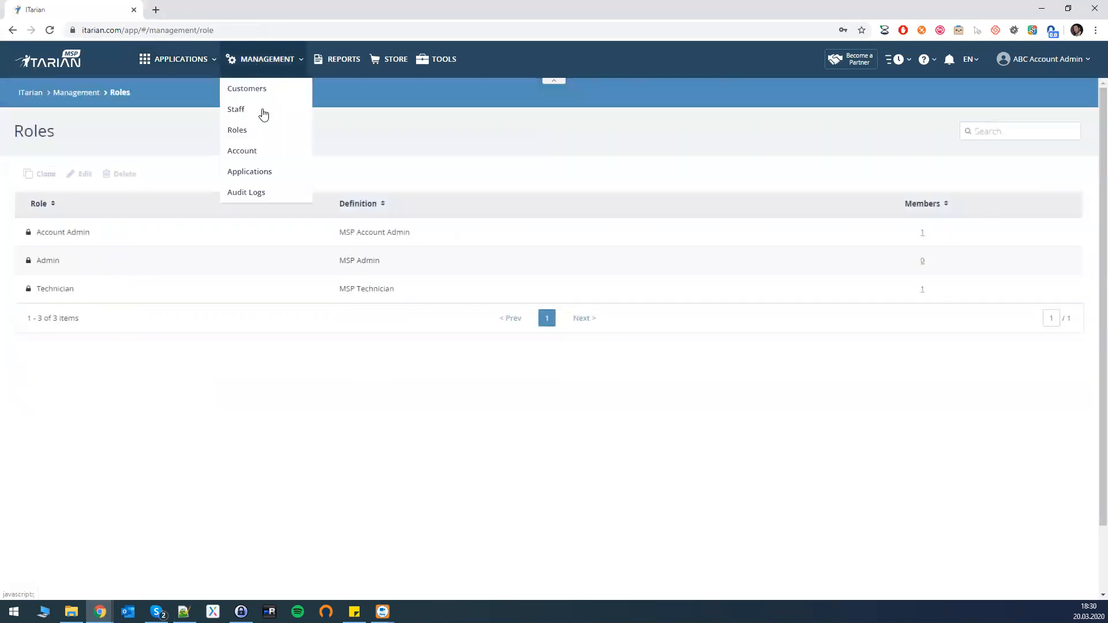
{"action": "left_click", "coordinate": [272, 60]}
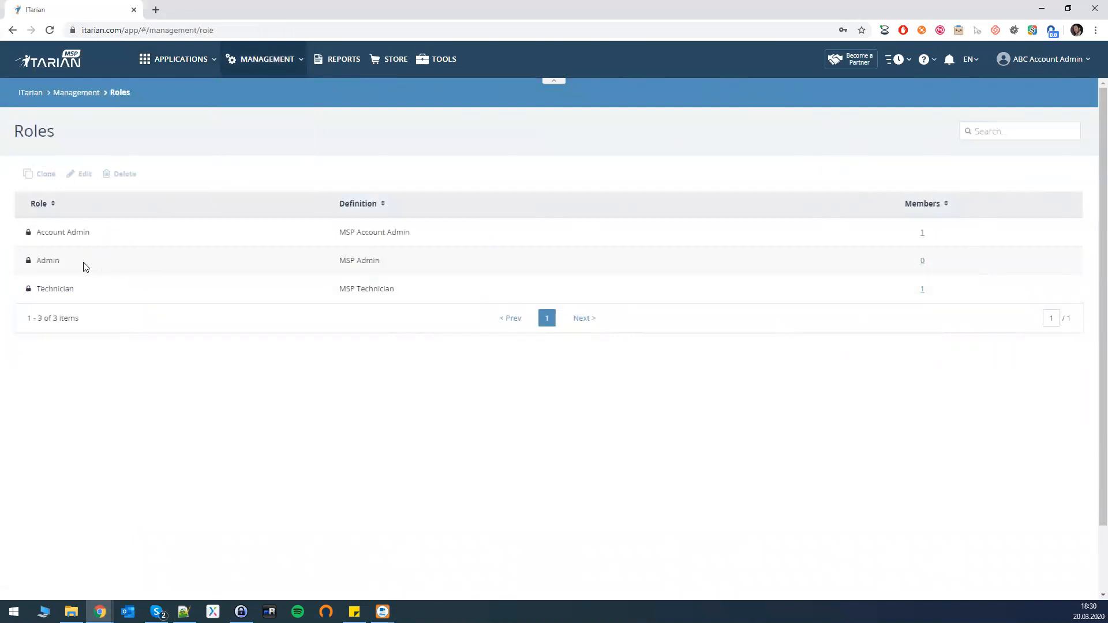
{"action": "left_click", "coordinate": [78, 294]}
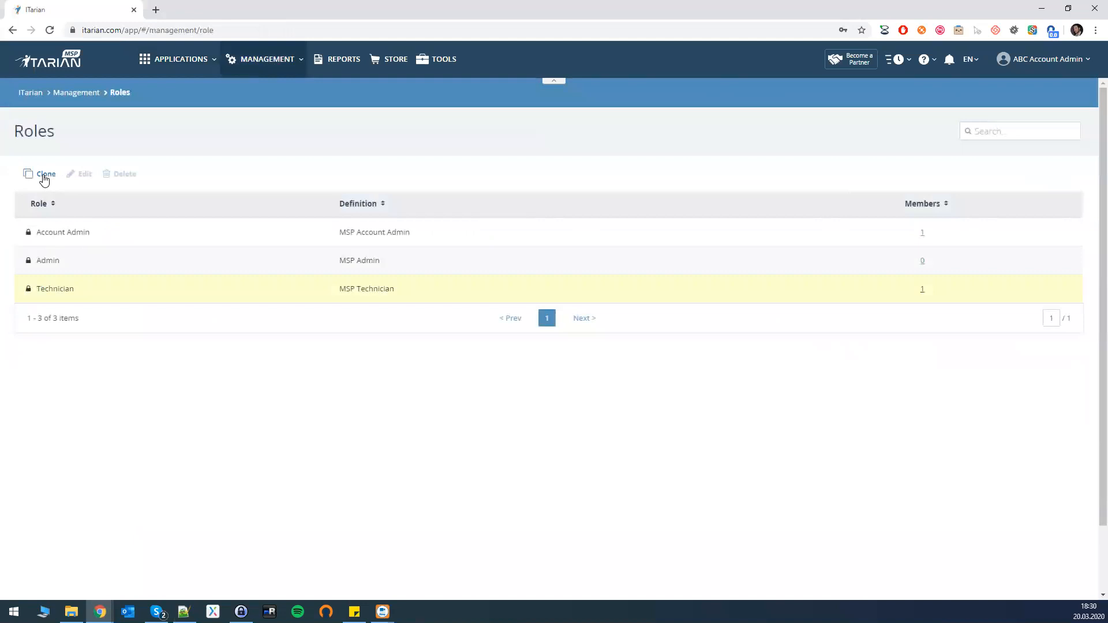
{"action": "left_click", "coordinate": [71, 287]}
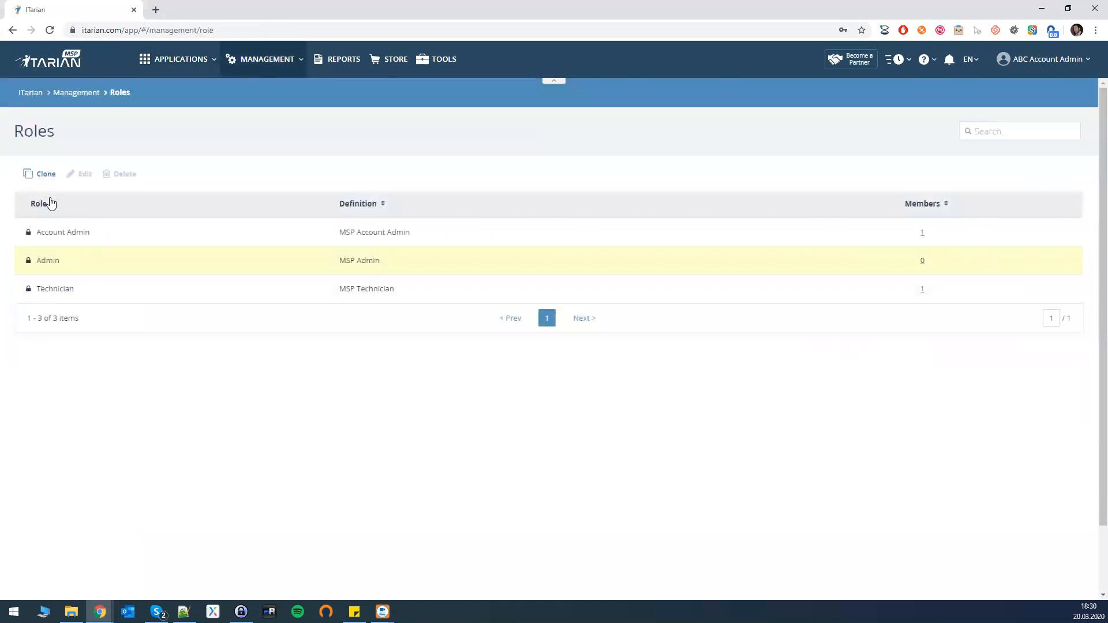
{"action": "left_click", "coordinate": [72, 290]}
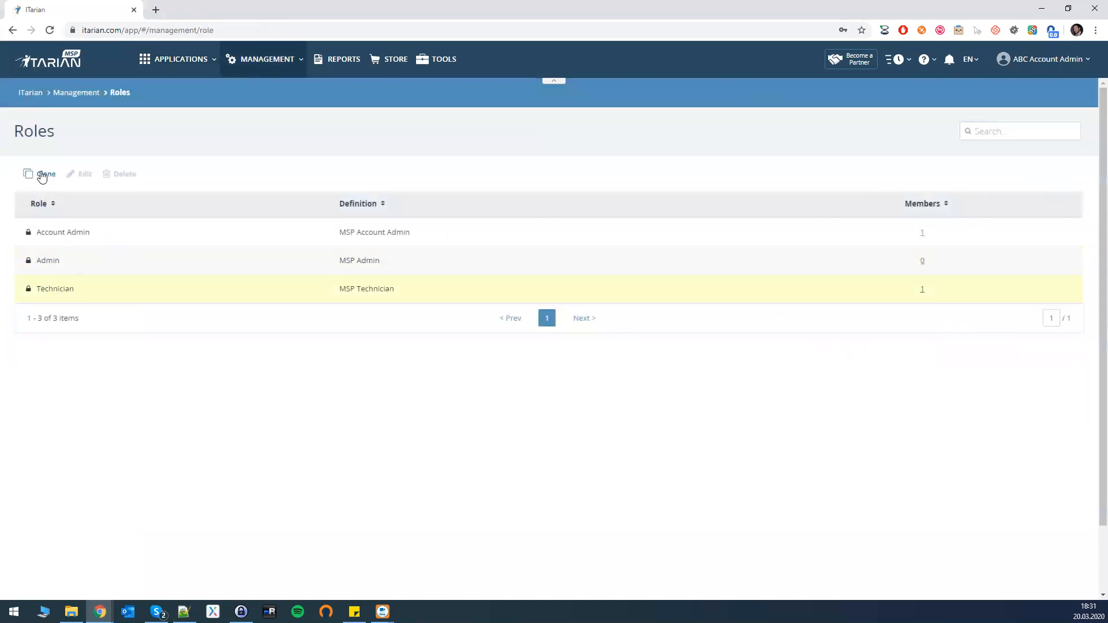
{"action": "left_click", "coordinate": [42, 175]}
{"action": "left_click", "coordinate": [69, 213]}
{"action": "double_click", "coordinate": [73, 211]}
Step: Name the cloned role 'Important Technician', review its permissions, and save it
{"action": "left_click", "coordinate": [67, 211]}
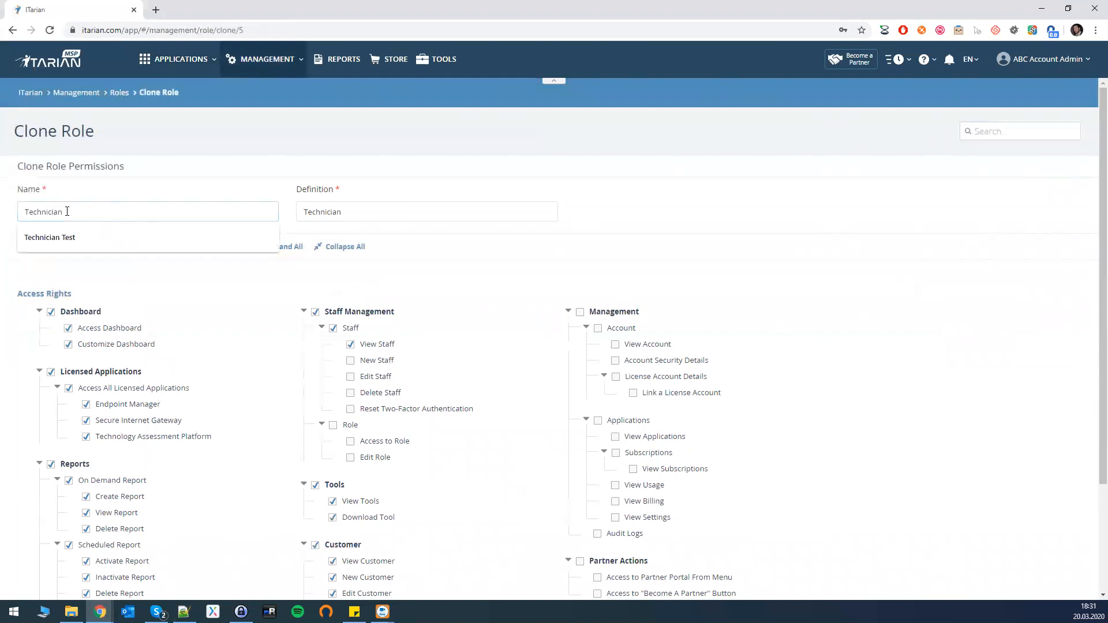
{"action": "key", "text": "Home"}
{"action": "type", "text": "Important"}
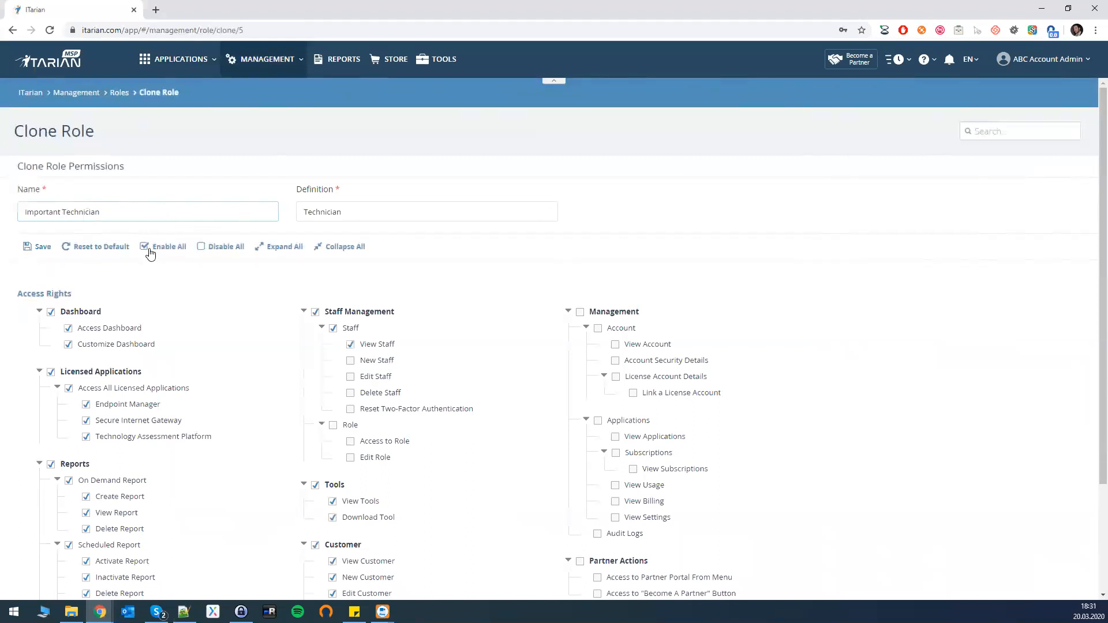
{"action": "scroll", "coordinate": [146, 260], "scroll_direction": "down", "scroll_amount": 2}
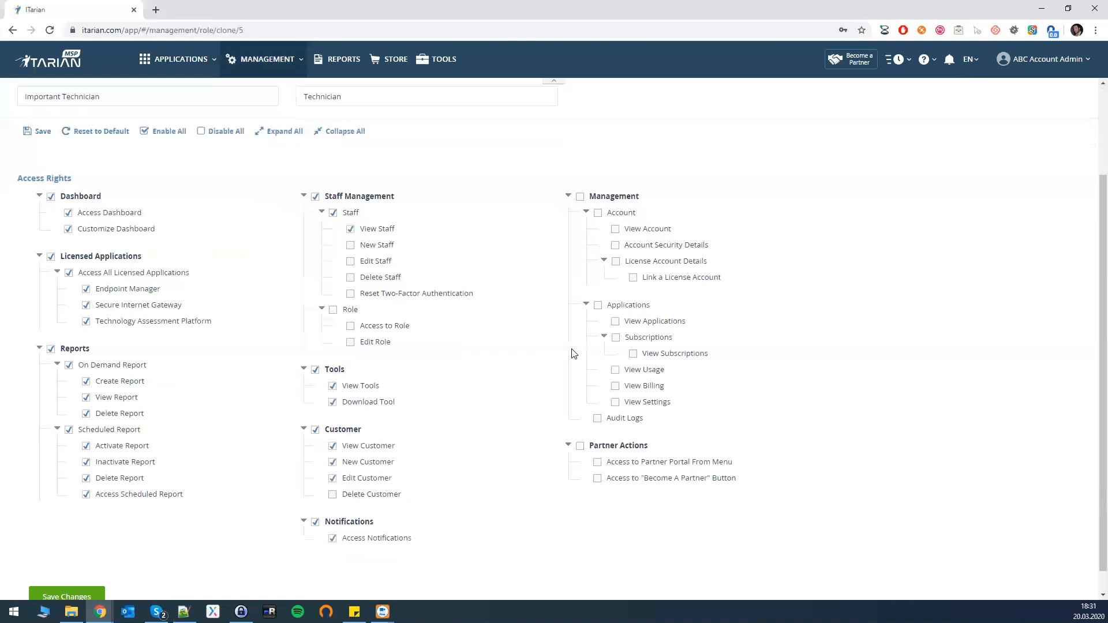
{"action": "scroll", "coordinate": [575, 354], "scroll_direction": "down", "scroll_amount": 1}
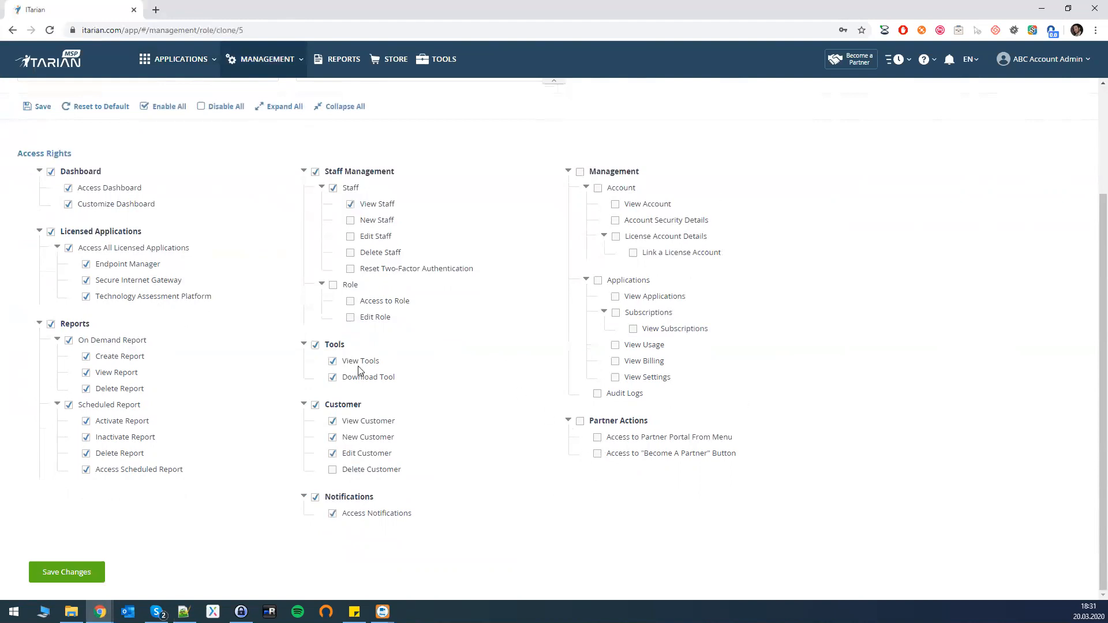
{"action": "scroll", "coordinate": [244, 364], "scroll_direction": "up", "scroll_amount": 1}
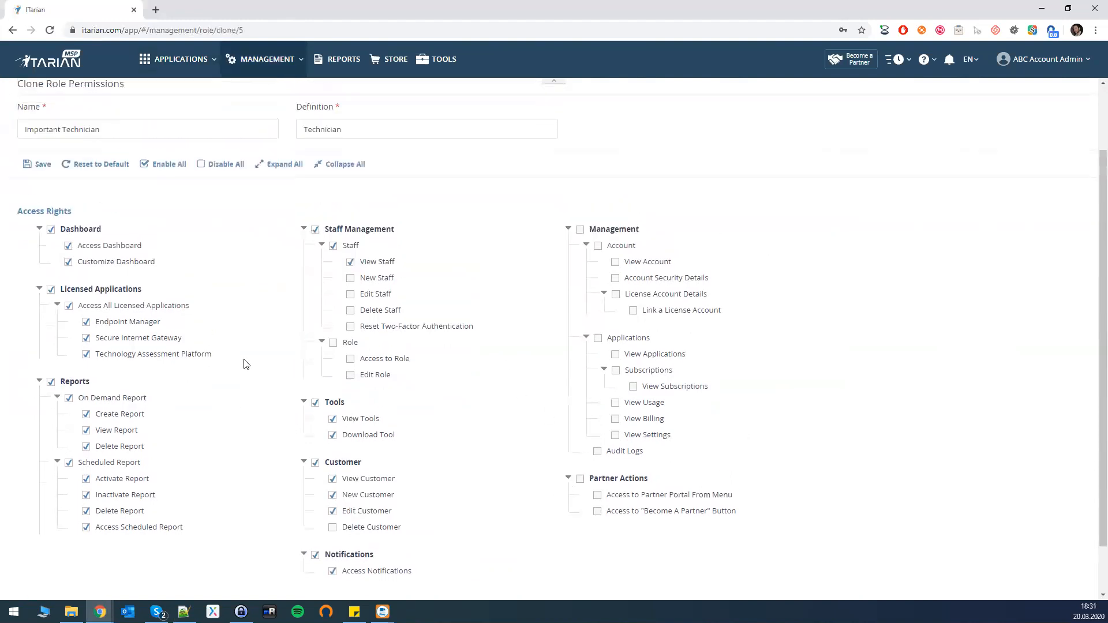
{"action": "scroll", "coordinate": [245, 364], "scroll_direction": "down", "scroll_amount": 1}
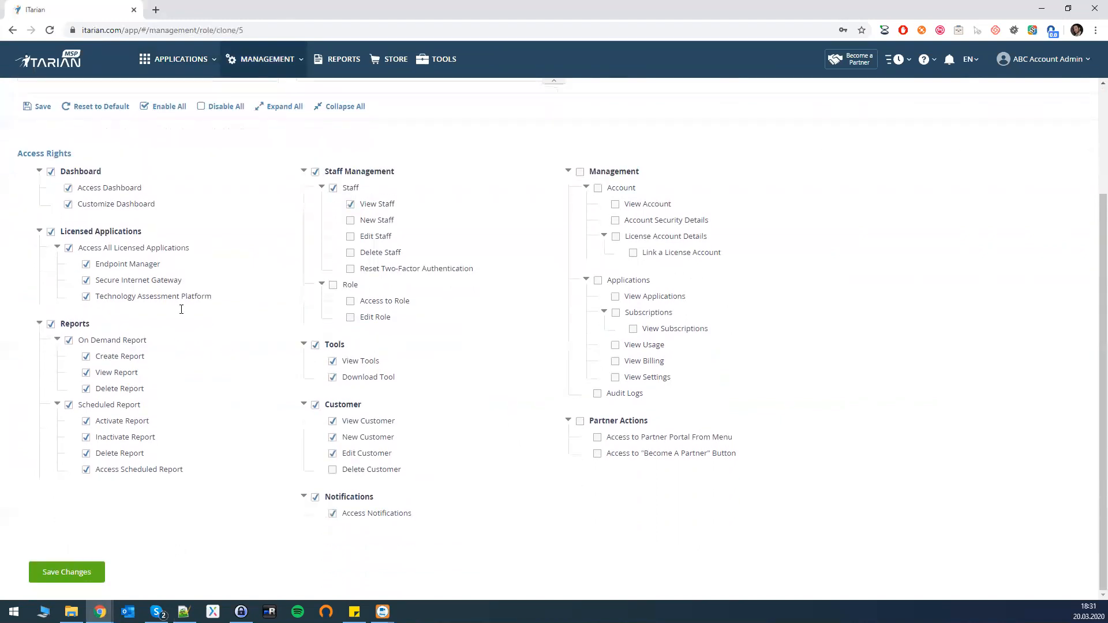
{"action": "scroll", "coordinate": [181, 309], "scroll_direction": "up", "scroll_amount": 1}
{"action": "scroll", "coordinate": [168, 234], "scroll_direction": "down", "scroll_amount": 1}
{"action": "scroll", "coordinate": [115, 477], "scroll_direction": "up", "scroll_amount": 1}
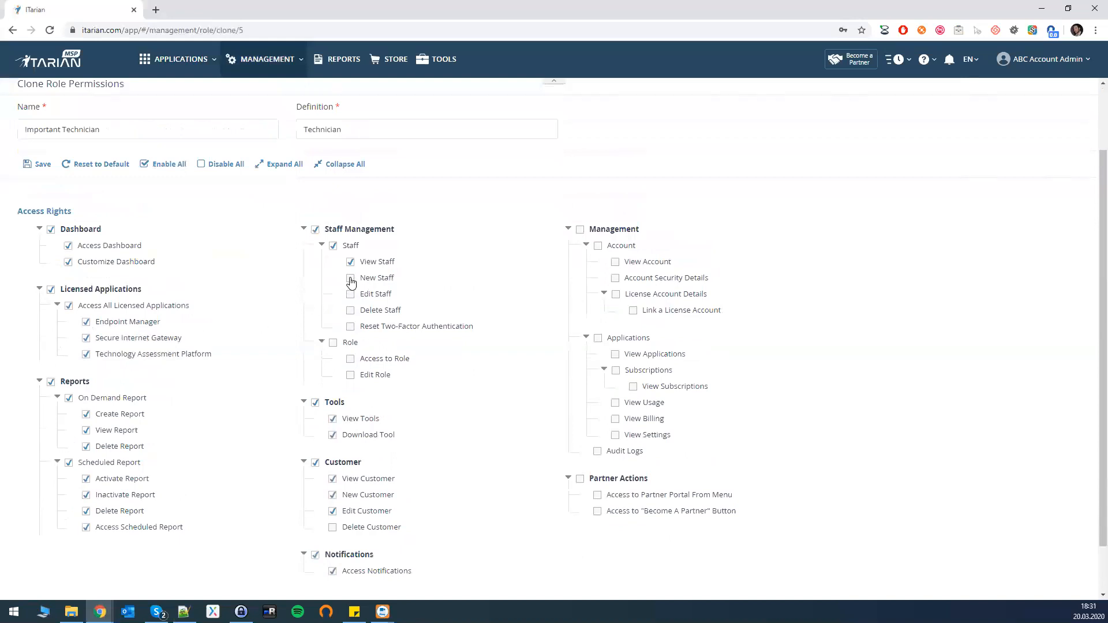
{"action": "left_click", "coordinate": [34, 166]}
{"action": "left_click", "coordinate": [609, 353]}
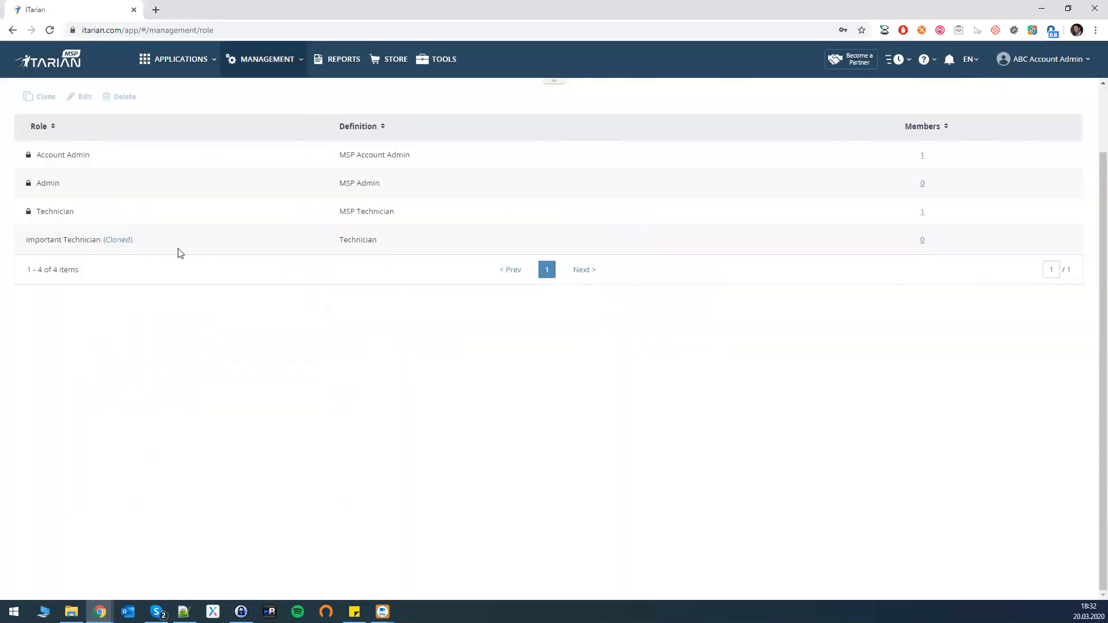
Step: Review the Important Technician role's permissions, then return to Endpoint Manager's Device List
{"action": "left_click", "coordinate": [82, 248]}
{"action": "left_click", "coordinate": [82, 98]}
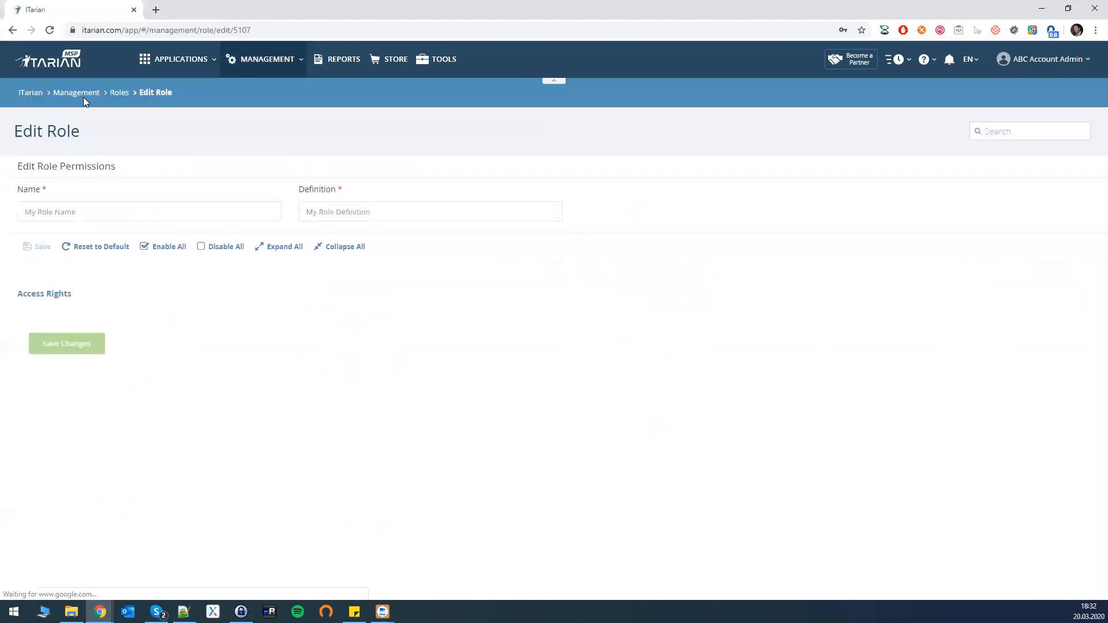
{"action": "scroll", "coordinate": [323, 324], "scroll_direction": "down", "scroll_amount": 2}
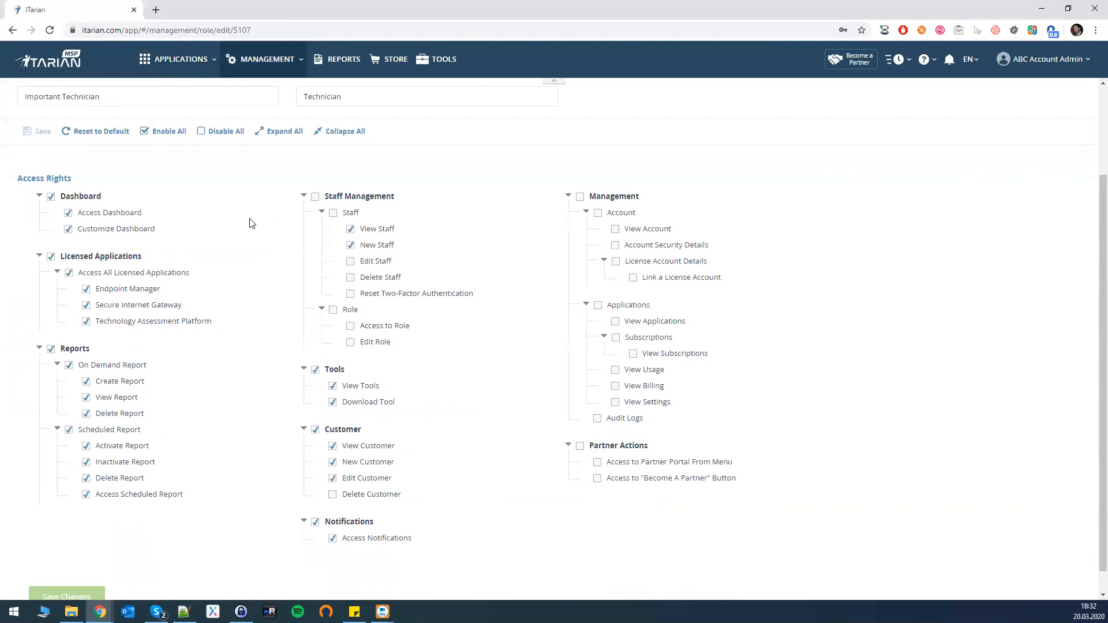
{"action": "scroll", "coordinate": [150, 158], "scroll_direction": "up", "scroll_amount": 2}
{"action": "left_click", "coordinate": [179, 61]}
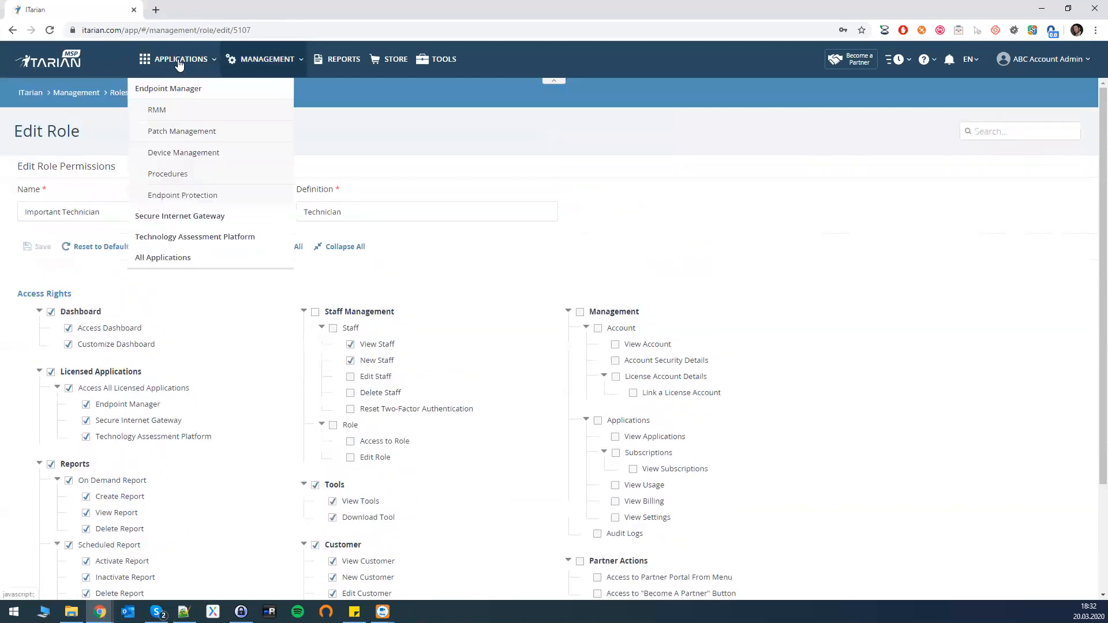
{"action": "left_click", "coordinate": [171, 157]}
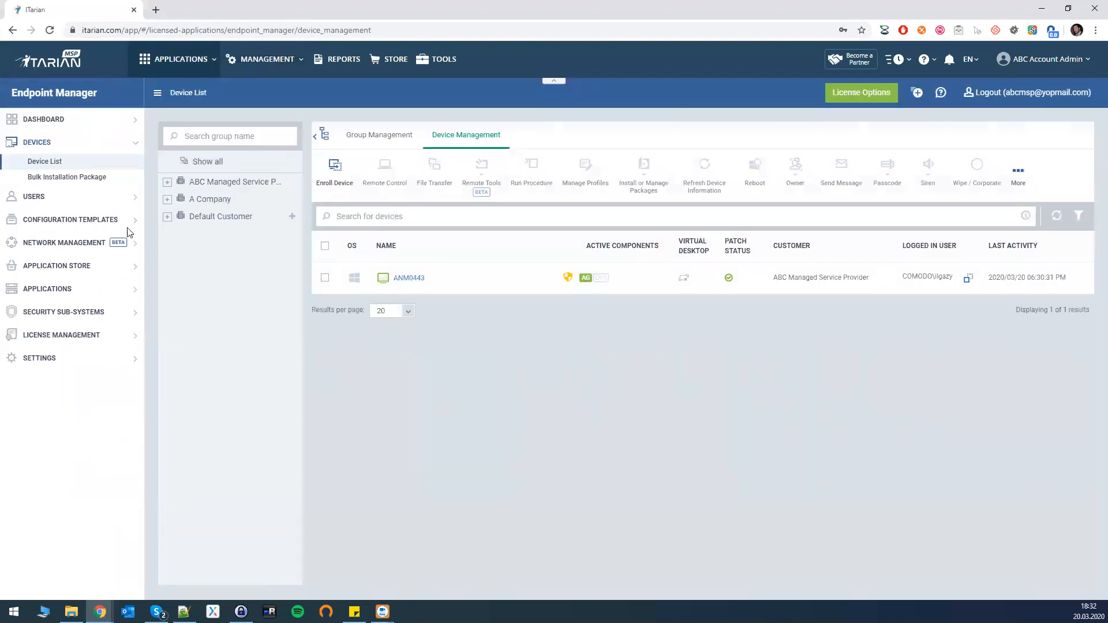
Step: Open the Technician role's permissions from Endpoint Manager's Users > Role Management
{"action": "left_click", "coordinate": [67, 198]}
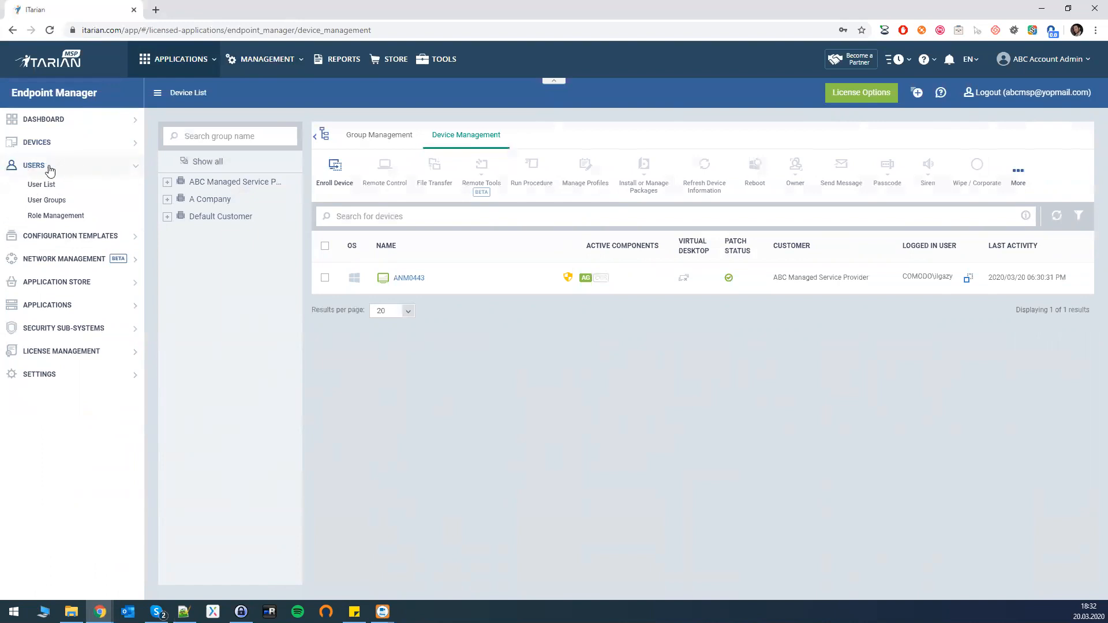
{"action": "left_click", "coordinate": [56, 217]}
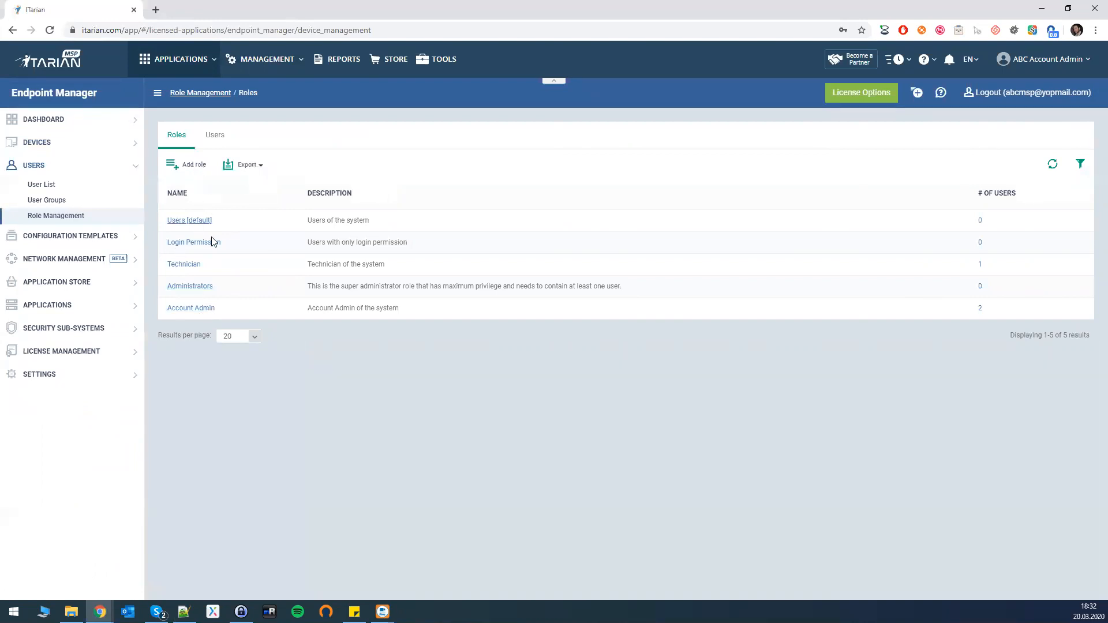
{"action": "left_click", "coordinate": [187, 265]}
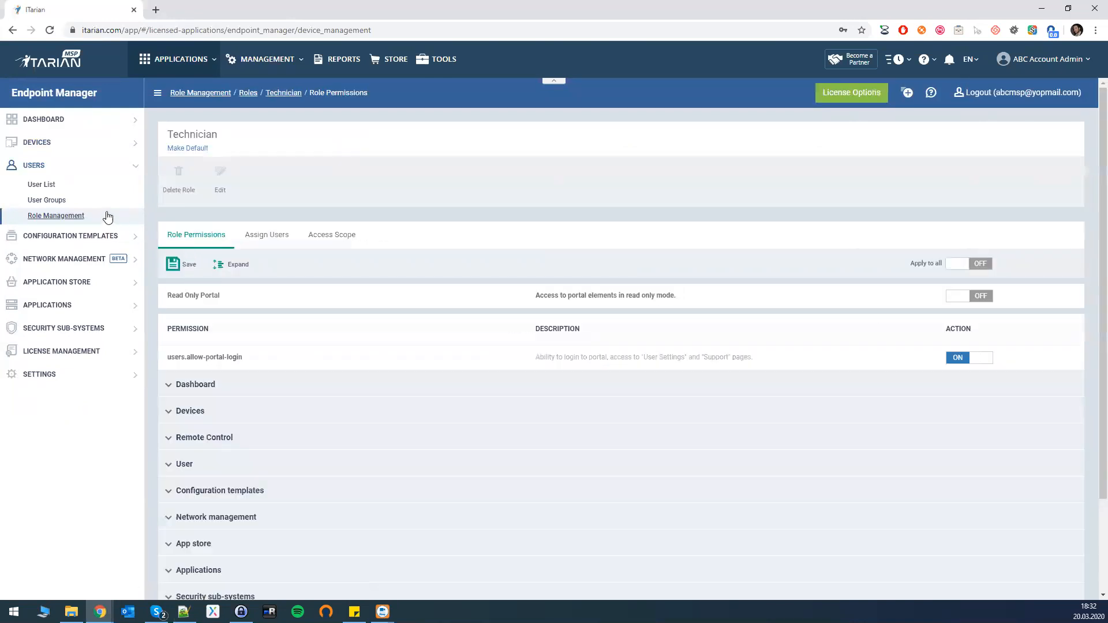
Step: Turn Read Only Portal on for the Technician role and review the resulting permissions
{"action": "scroll", "coordinate": [319, 296], "scroll_direction": "down", "scroll_amount": 1}
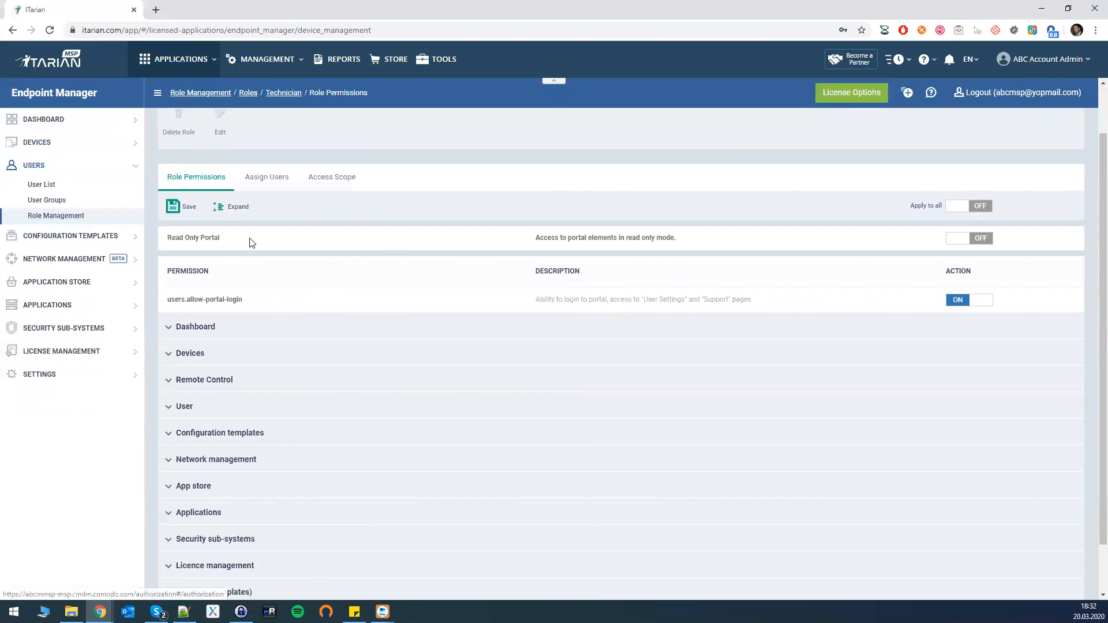
{"action": "scroll", "coordinate": [245, 218], "scroll_direction": "up", "scroll_amount": 1}
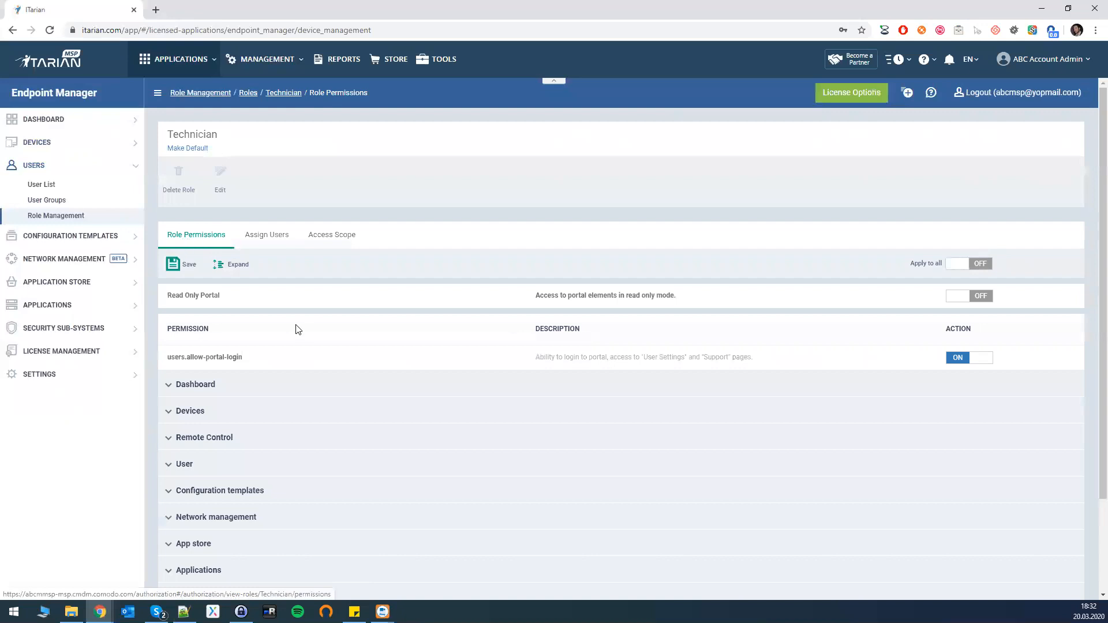
{"action": "scroll", "coordinate": [298, 330], "scroll_direction": "down", "scroll_amount": 2}
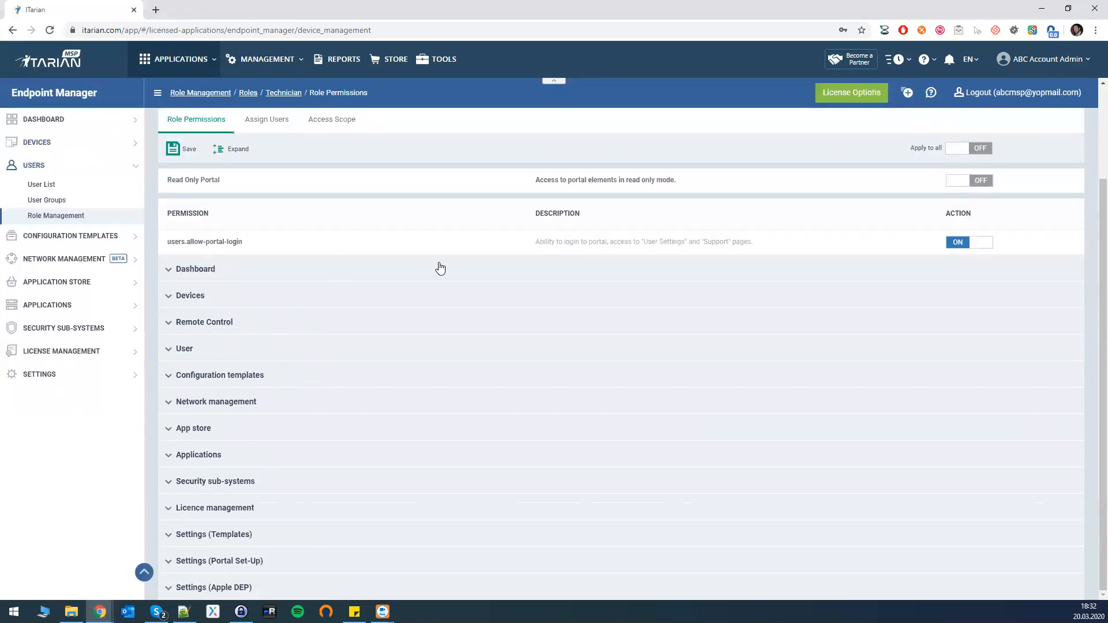
{"action": "scroll", "coordinate": [277, 248], "scroll_direction": "up", "scroll_amount": 2}
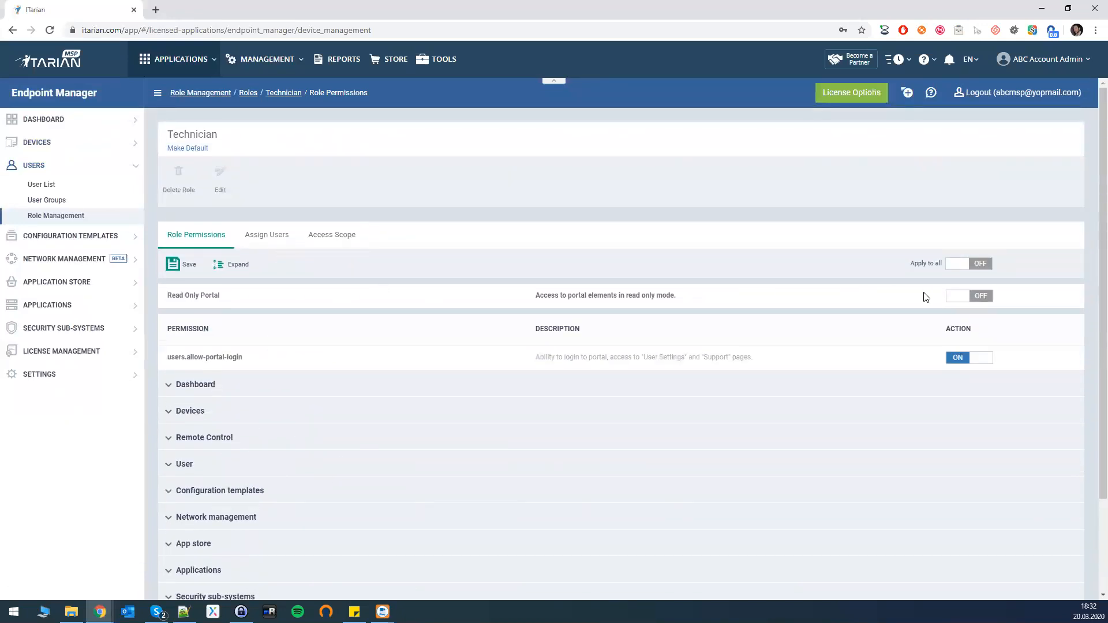
{"action": "left_click", "coordinate": [980, 297]}
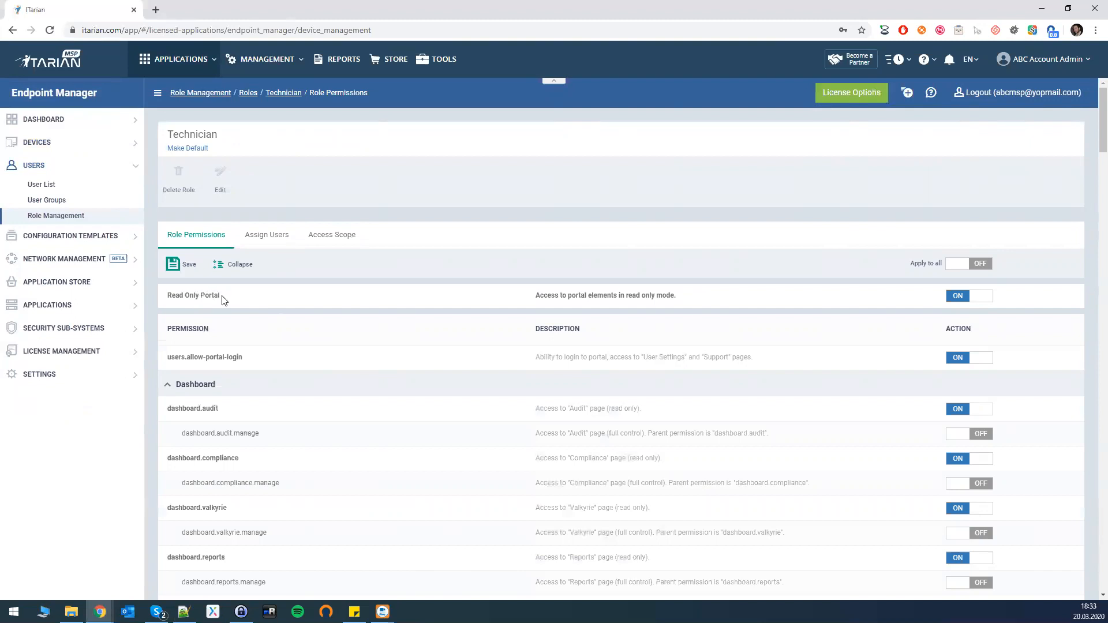
{"action": "left_click_drag", "start_coordinate": [220, 297], "coordinate": [202, 298]}
{"action": "left_click_drag", "start_coordinate": [222, 298], "coordinate": [169, 297]}
{"action": "scroll", "coordinate": [437, 329], "scroll_direction": "down", "scroll_amount": 8}
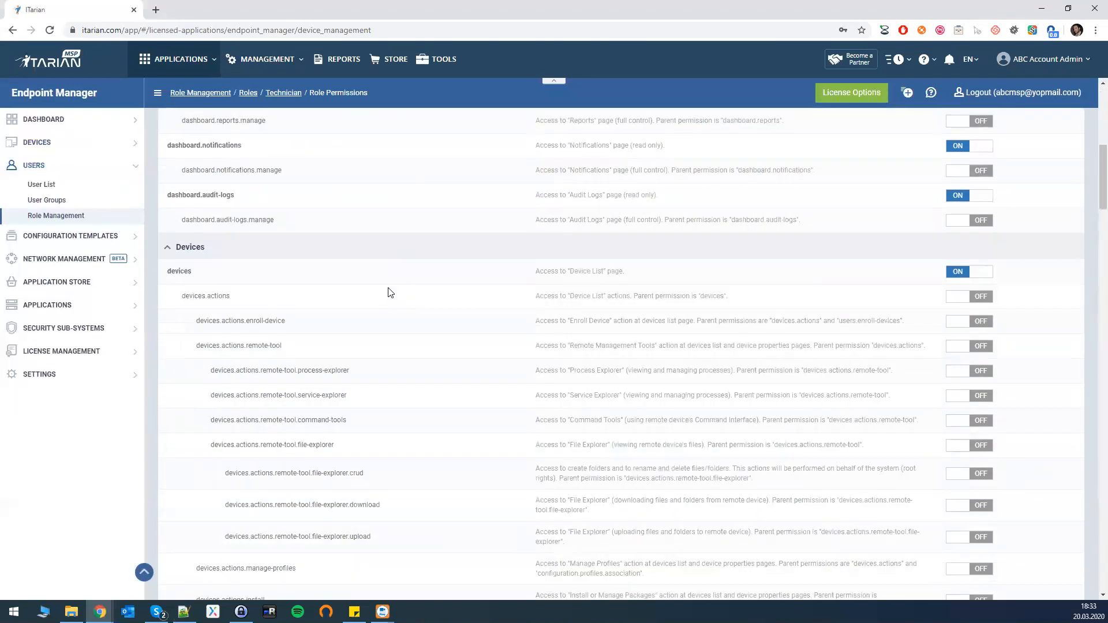
{"action": "scroll", "coordinate": [390, 293], "scroll_direction": "up", "scroll_amount": 9}
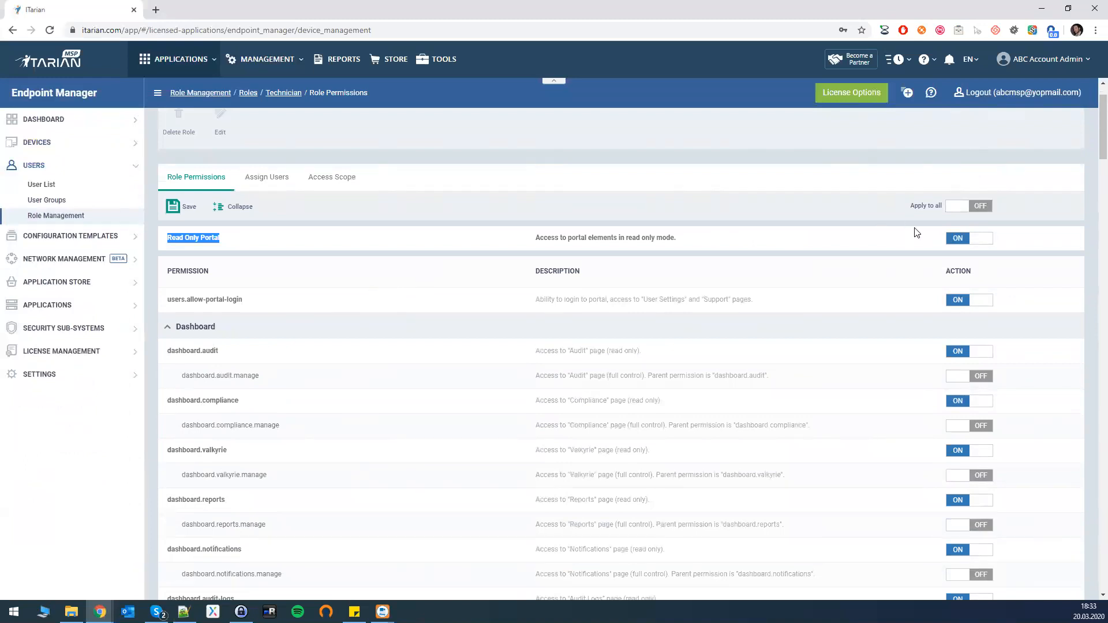
Step: Switch Read Only Portal off and grant every permission with Apply to all
{"action": "left_click", "coordinate": [961, 238]}
{"action": "left_click", "coordinate": [970, 207]}
{"action": "left_click", "coordinate": [981, 207]}
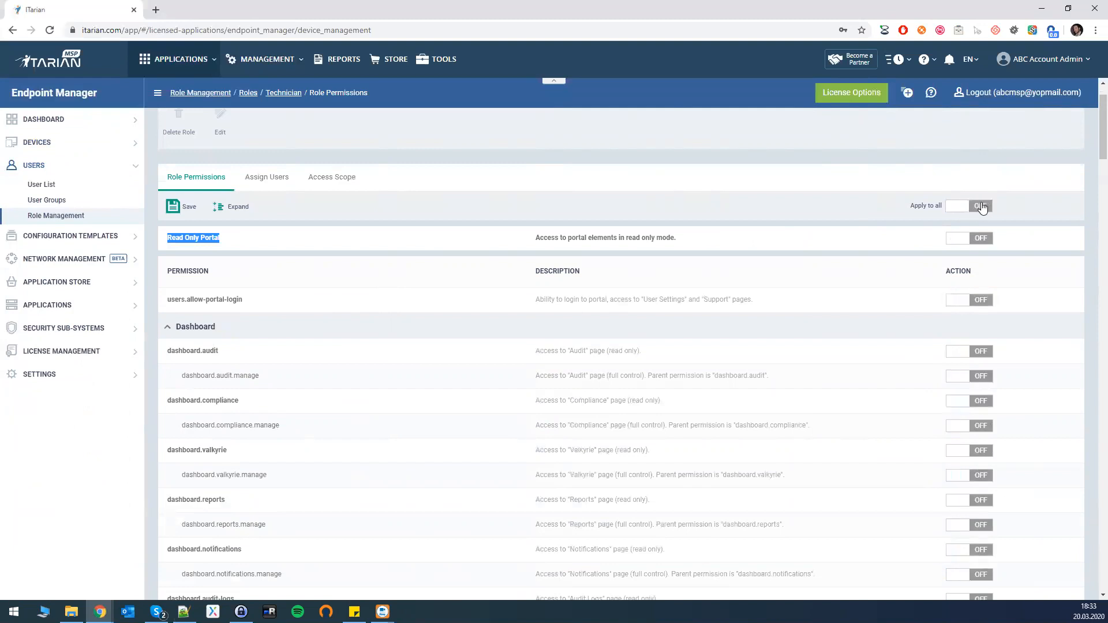
{"action": "left_click", "coordinate": [982, 206]}
{"action": "scroll", "coordinate": [960, 314], "scroll_direction": "down", "scroll_amount": 2}
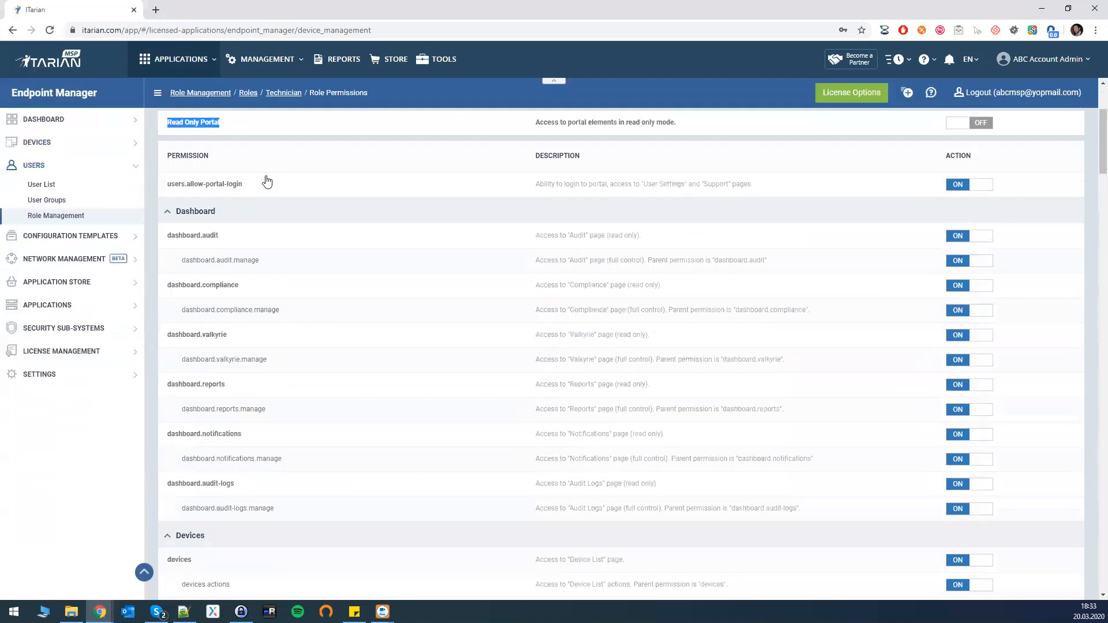
Step: Check the Dashboard and Devices permission groups by collapsing and expanding them
{"action": "left_click", "coordinate": [195, 213]}
{"action": "left_click", "coordinate": [167, 212]}
{"action": "left_click", "coordinate": [168, 213]}
{"action": "left_click", "coordinate": [168, 240]}
{"action": "scroll", "coordinate": [178, 187], "scroll_direction": "up", "scroll_amount": 3}
{"action": "left_click", "coordinate": [228, 265]}
{"action": "left_click", "coordinate": [228, 266]}
{"action": "scroll", "coordinate": [188, 359], "scroll_direction": "down", "scroll_amount": 1}
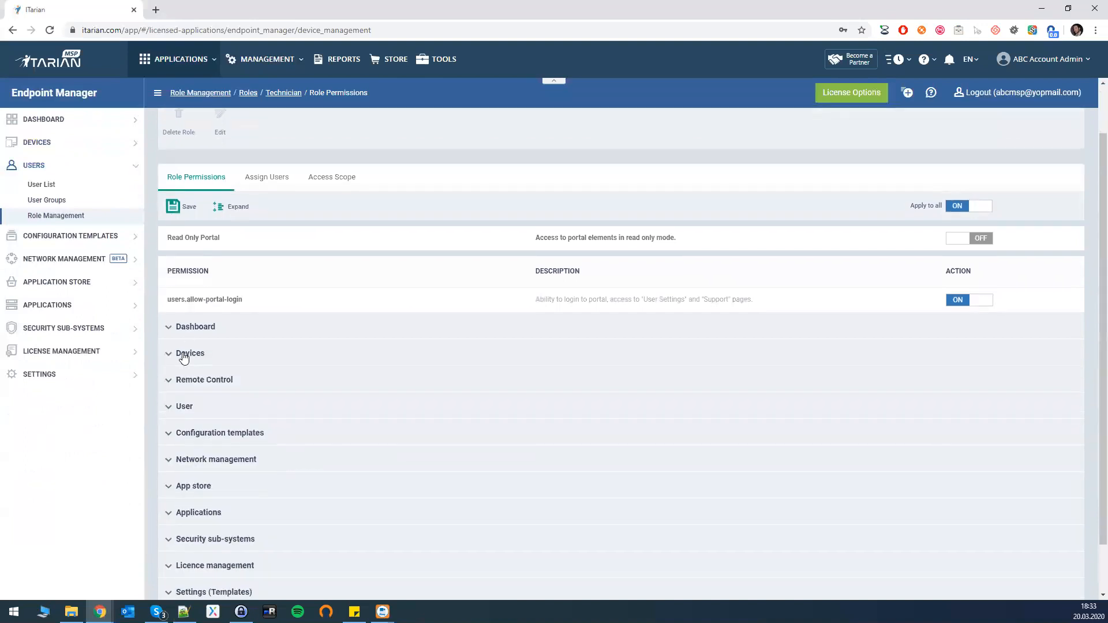
{"action": "scroll", "coordinate": [247, 344], "scroll_direction": "down", "scroll_amount": 1}
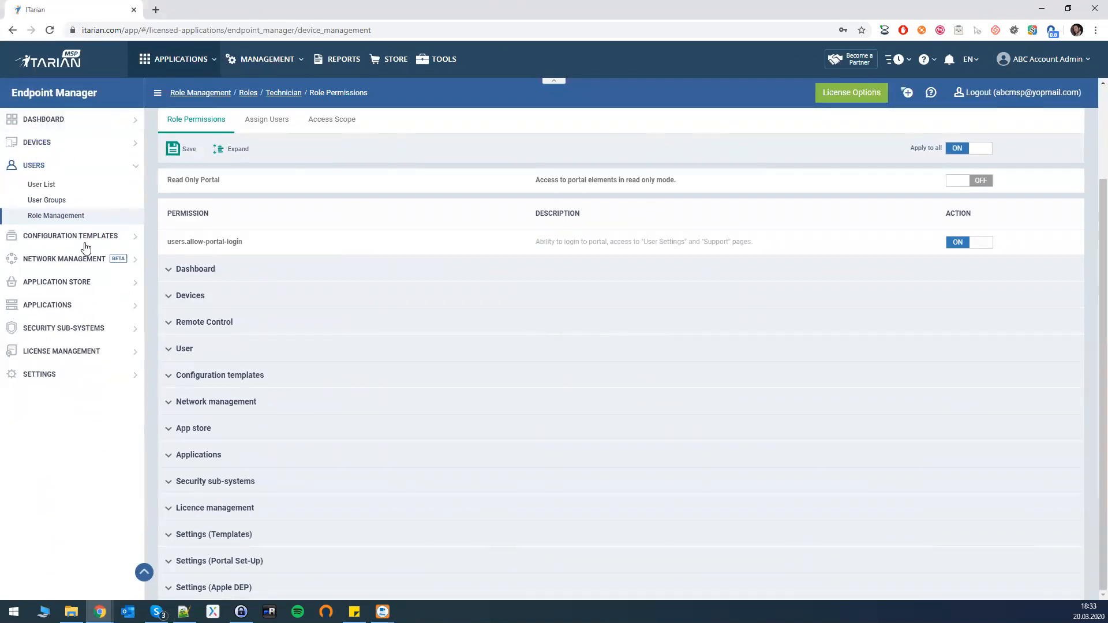
Step: Expand all groups and verify the Remote Control and Devices permissions are switched on
{"action": "left_click", "coordinate": [170, 323]}
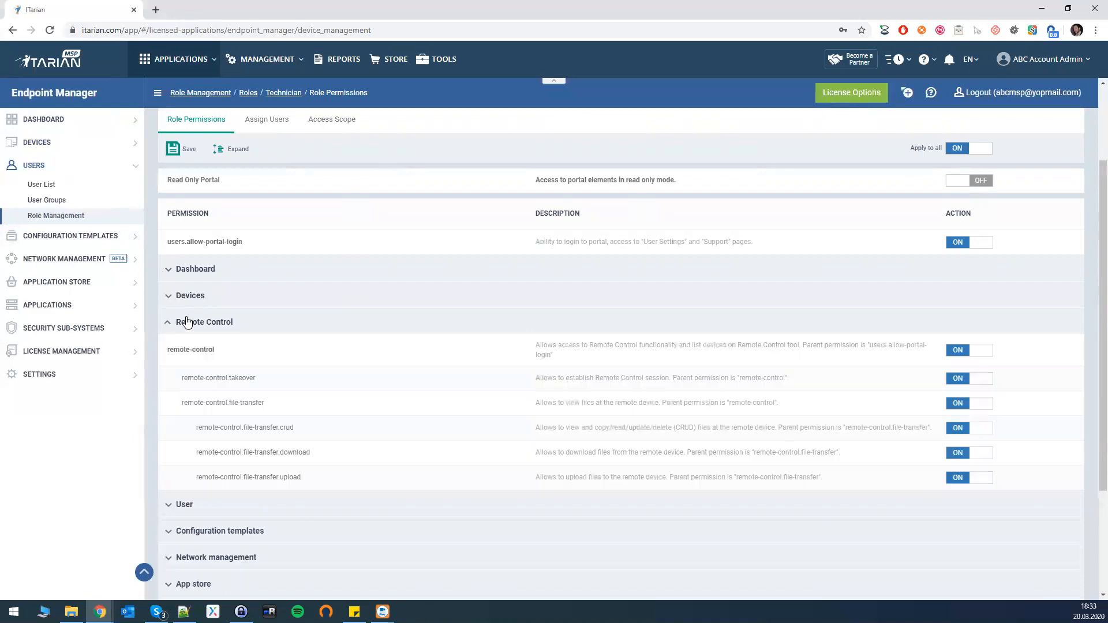
{"action": "left_click", "coordinate": [170, 323]}
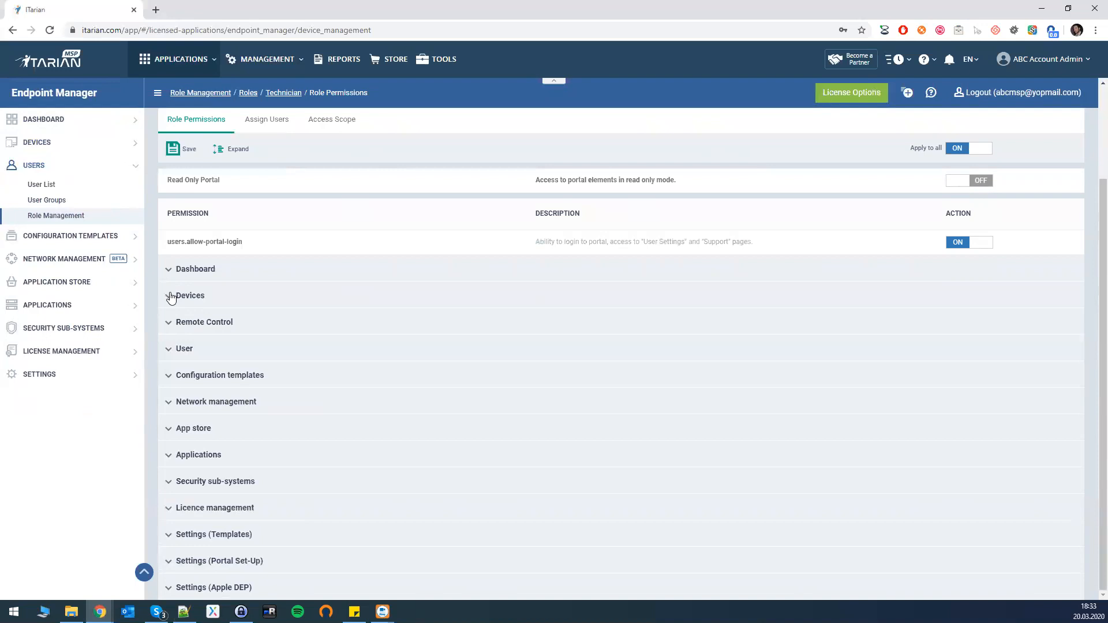
{"action": "left_click", "coordinate": [170, 296]}
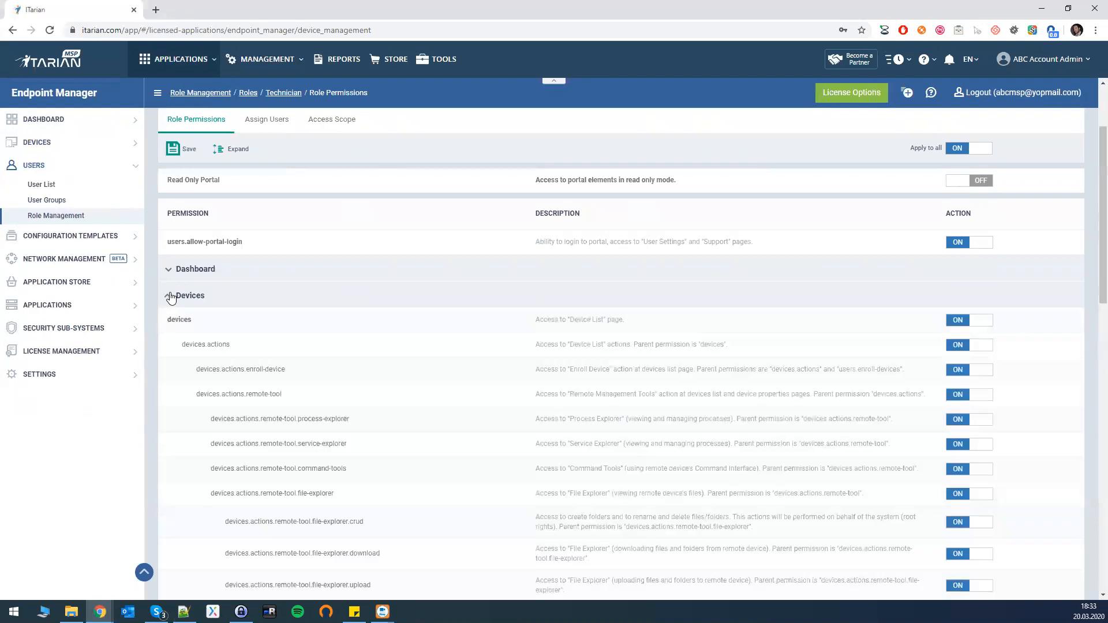
{"action": "left_click", "coordinate": [236, 151]}
{"action": "scroll", "coordinate": [199, 263], "scroll_direction": "down", "scroll_amount": 7}
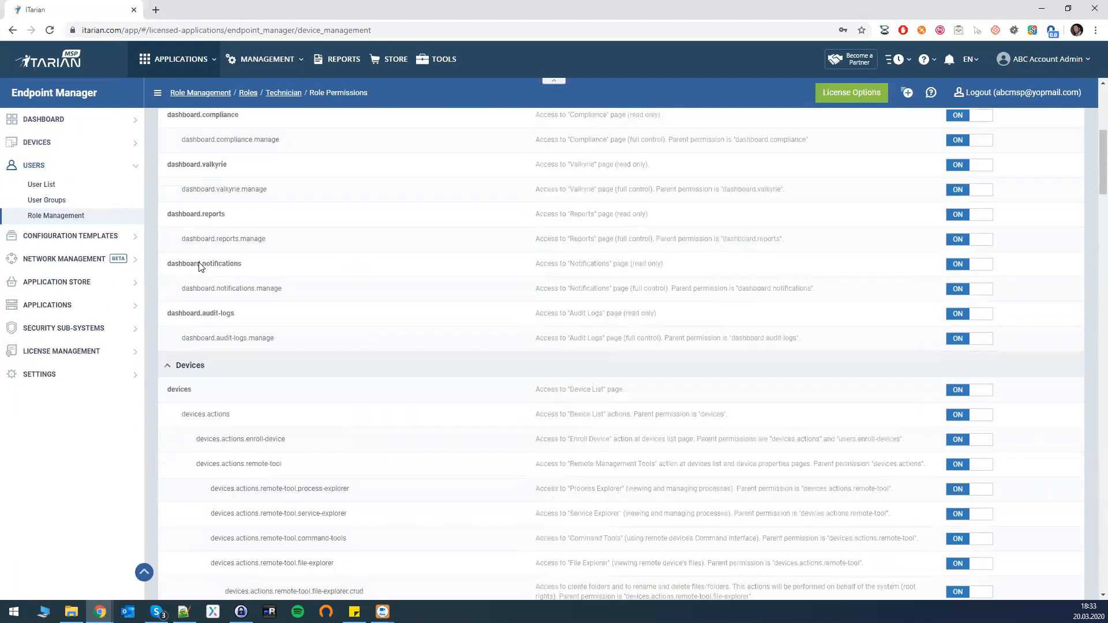
{"action": "scroll", "coordinate": [199, 262], "scroll_direction": "up", "scroll_amount": 1}
{"action": "scroll", "coordinate": [201, 263], "scroll_direction": "down", "scroll_amount": 3}
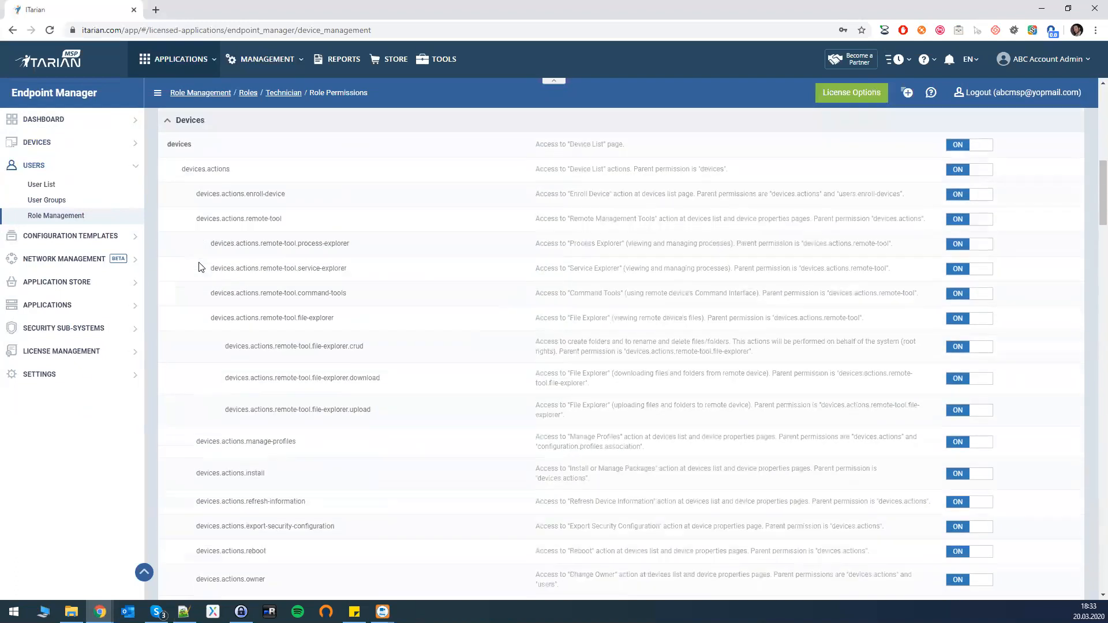
{"action": "scroll", "coordinate": [202, 265], "scroll_direction": "up", "scroll_amount": 1}
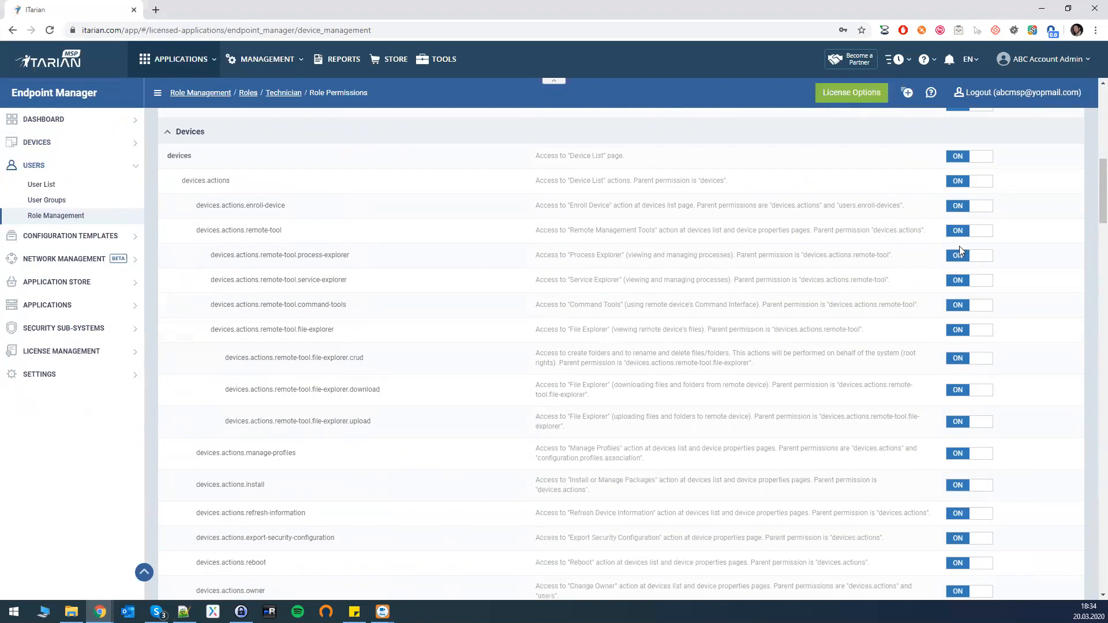
{"action": "scroll", "coordinate": [960, 252], "scroll_direction": "down", "scroll_amount": 1}
{"action": "scroll", "coordinate": [957, 254], "scroll_direction": "down", "scroll_amount": 2}
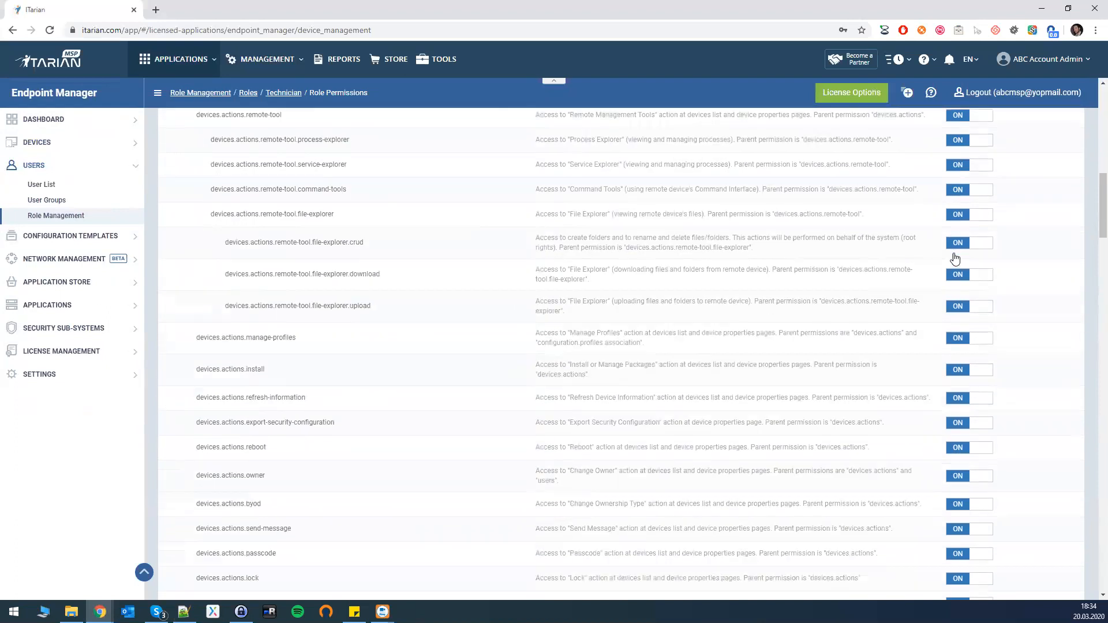
{"action": "scroll", "coordinate": [955, 258], "scroll_direction": "down", "scroll_amount": 4}
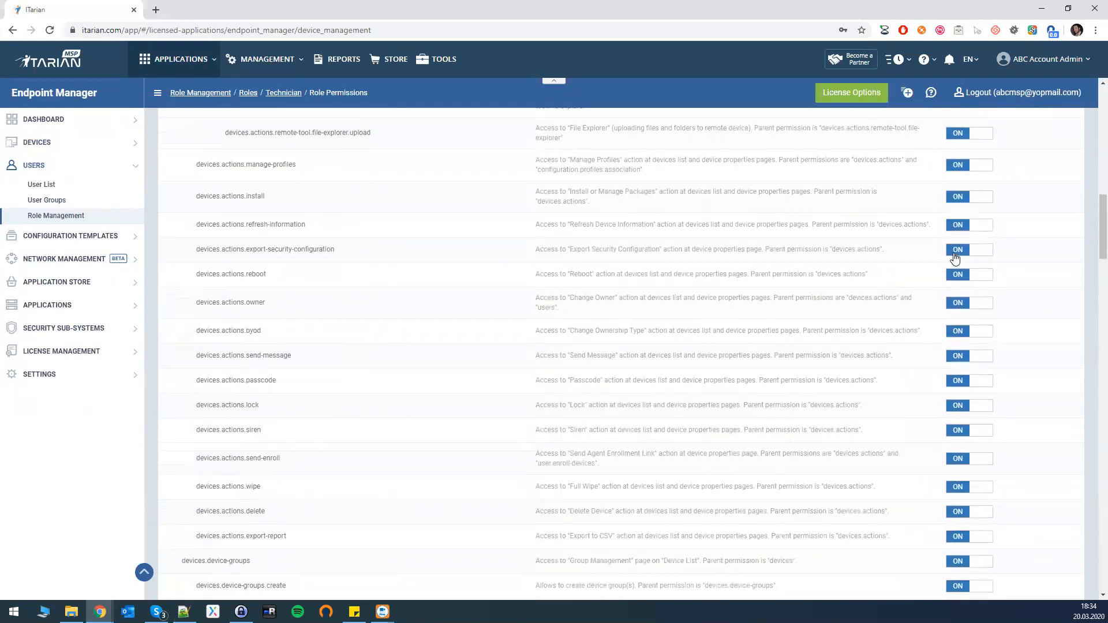
{"action": "scroll", "coordinate": [942, 257], "scroll_direction": "up", "scroll_amount": 11}
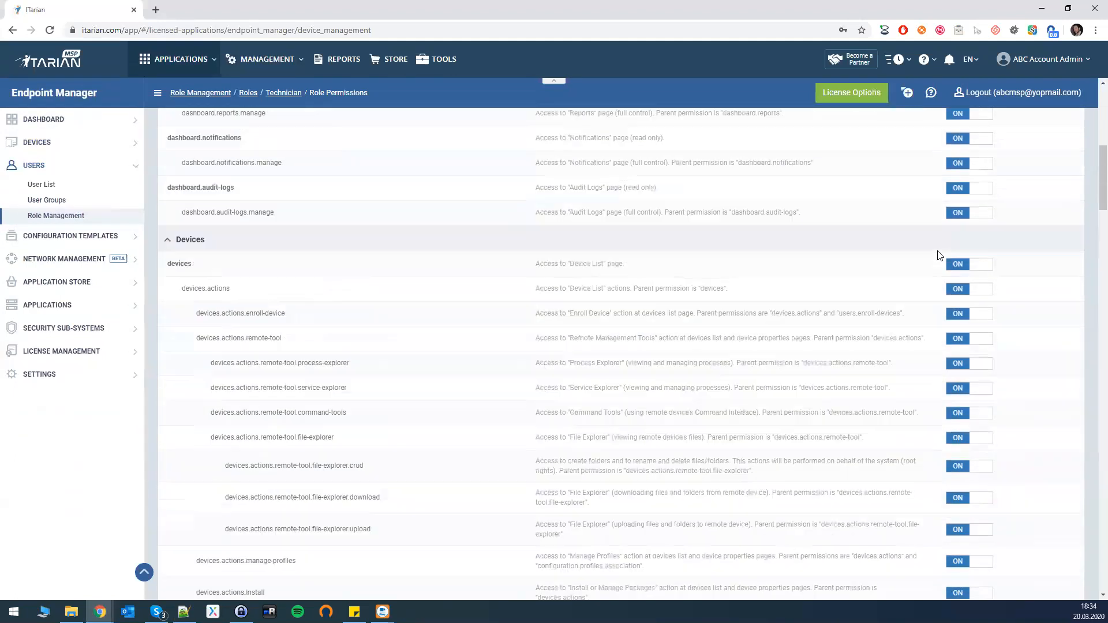
{"action": "left_click", "coordinate": [176, 369]}
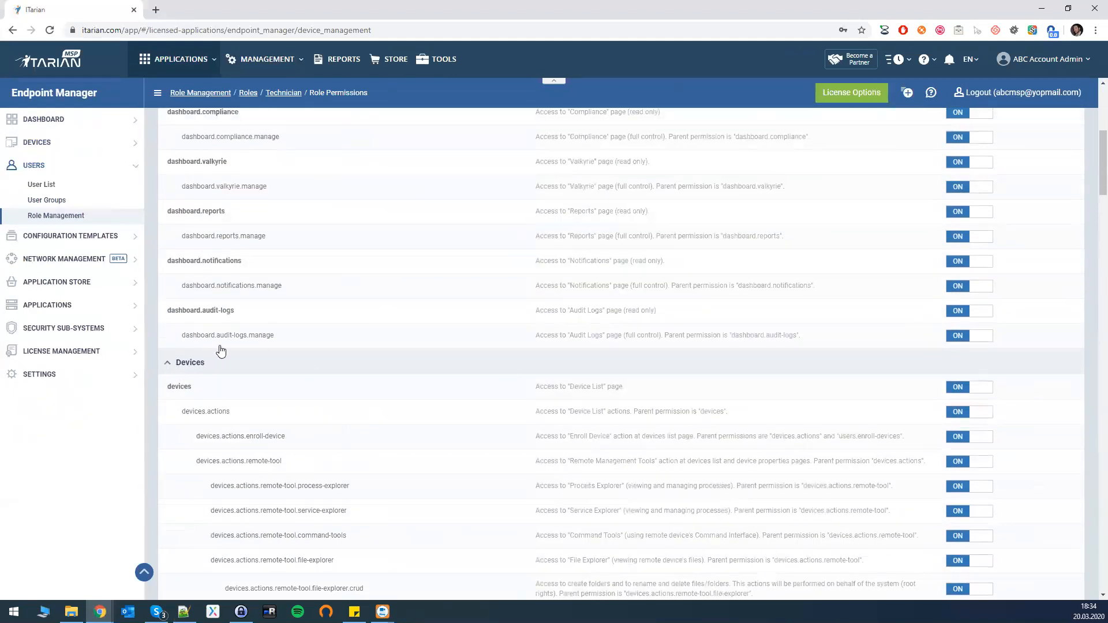
{"action": "scroll", "coordinate": [254, 317], "scroll_direction": "up", "scroll_amount": 6}
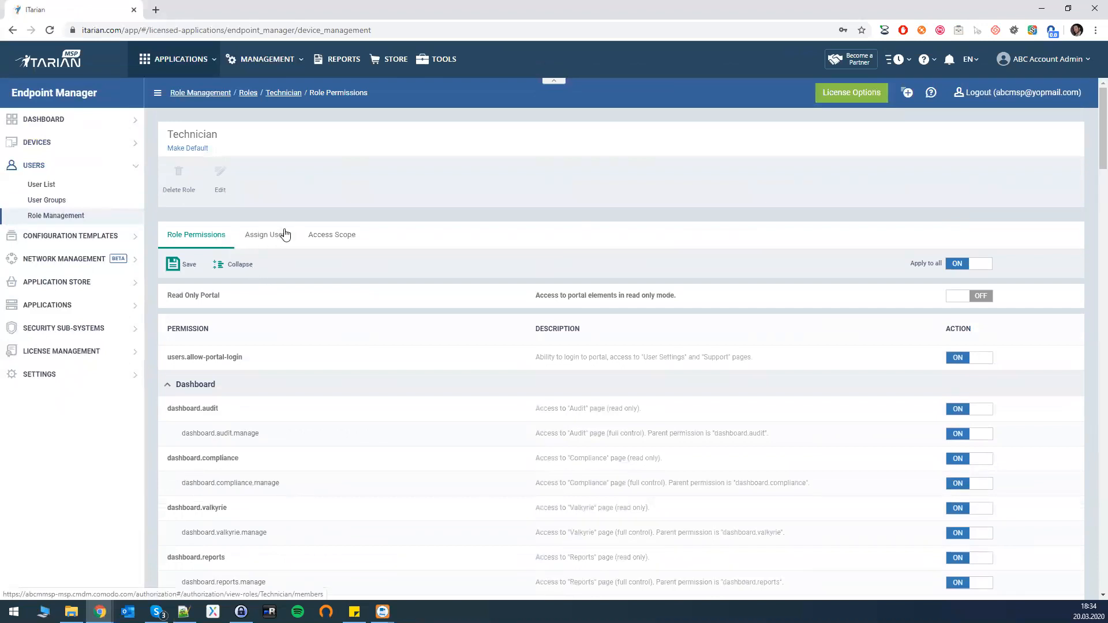
Step: Review the role's assigned users, then view its Access Scope of customers and groups
{"action": "left_click", "coordinate": [266, 237]}
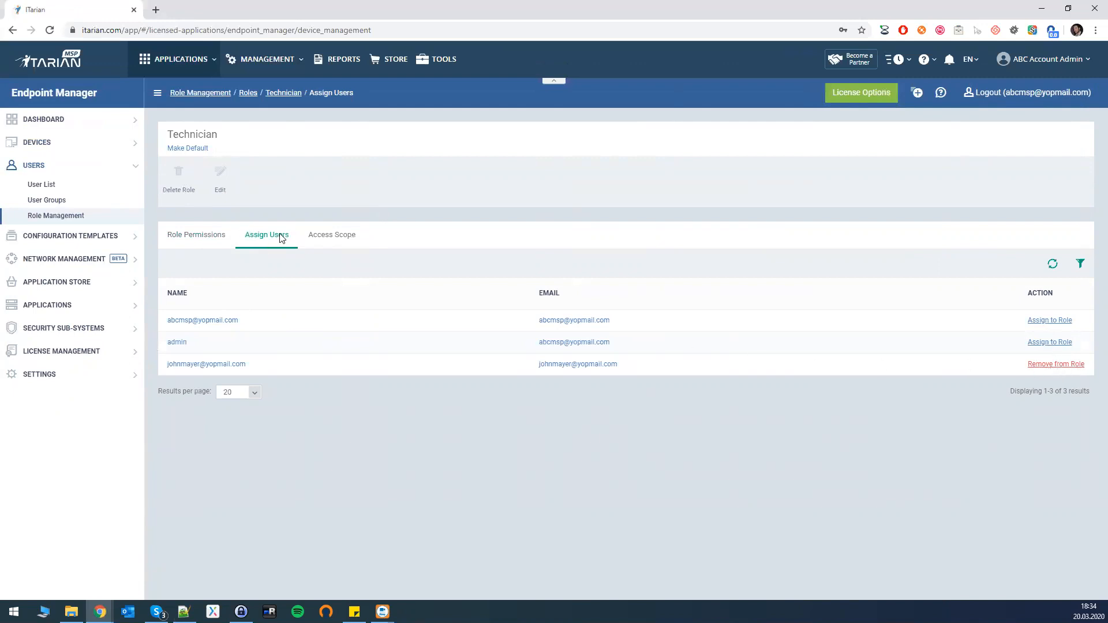
{"action": "left_click", "coordinate": [329, 239]}
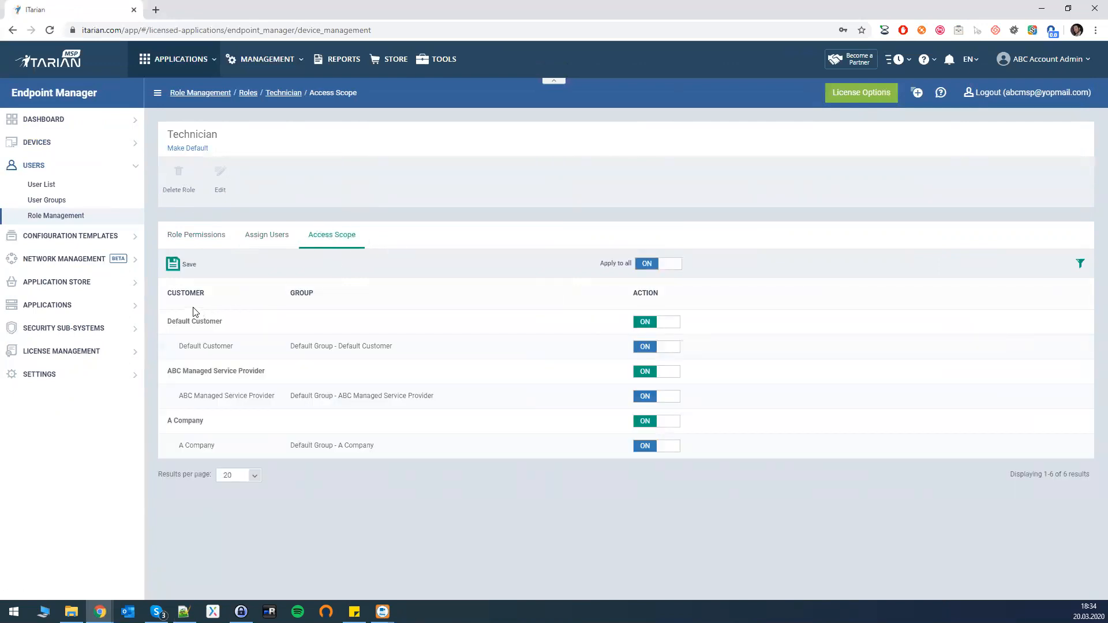
Step: Toggle Default Customer and ABC Managed Service Provider out of and back into the Technician role's access scope
{"action": "left_click_drag", "start_coordinate": [168, 290], "coordinate": [267, 431]}
{"action": "left_click", "coordinate": [267, 431]}
{"action": "left_click", "coordinate": [647, 328]}
{"action": "left_click", "coordinate": [647, 327]}
{"action": "left_click", "coordinate": [651, 374]}
{"action": "left_click", "coordinate": [653, 374]}
{"action": "left_click", "coordinate": [646, 374]}
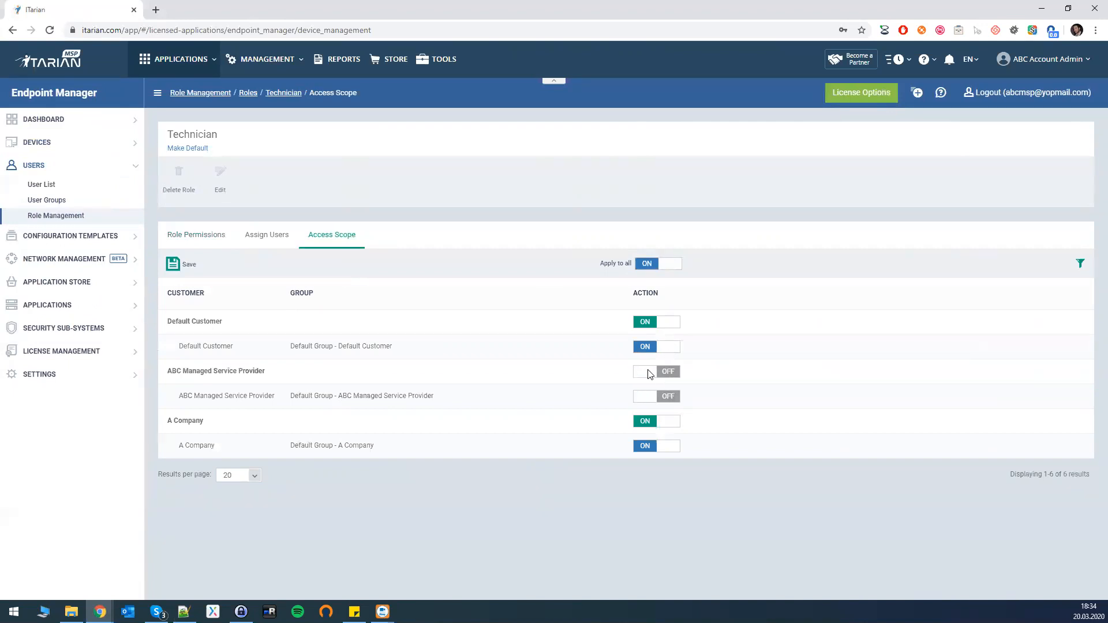
Step: Restore ABC Managed Service Provider so all three customers stay in scope, then return to Role Permissions
{"action": "triple_click", "coordinate": [240, 372]}
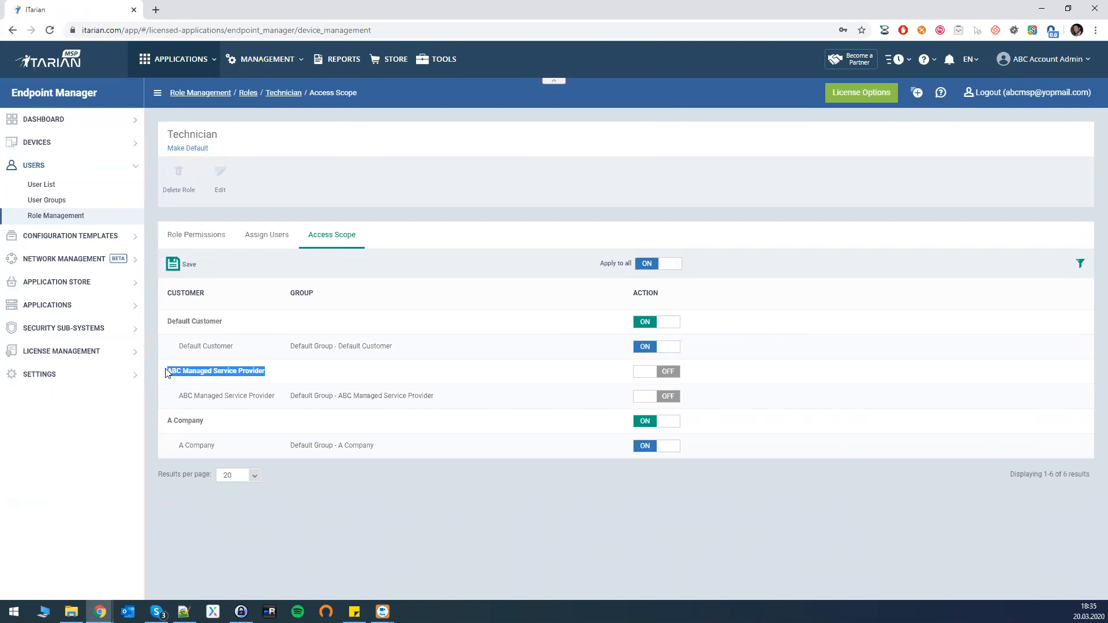
{"action": "left_click_drag", "start_coordinate": [169, 373], "coordinate": [188, 371]}
{"action": "left_click", "coordinate": [673, 398]}
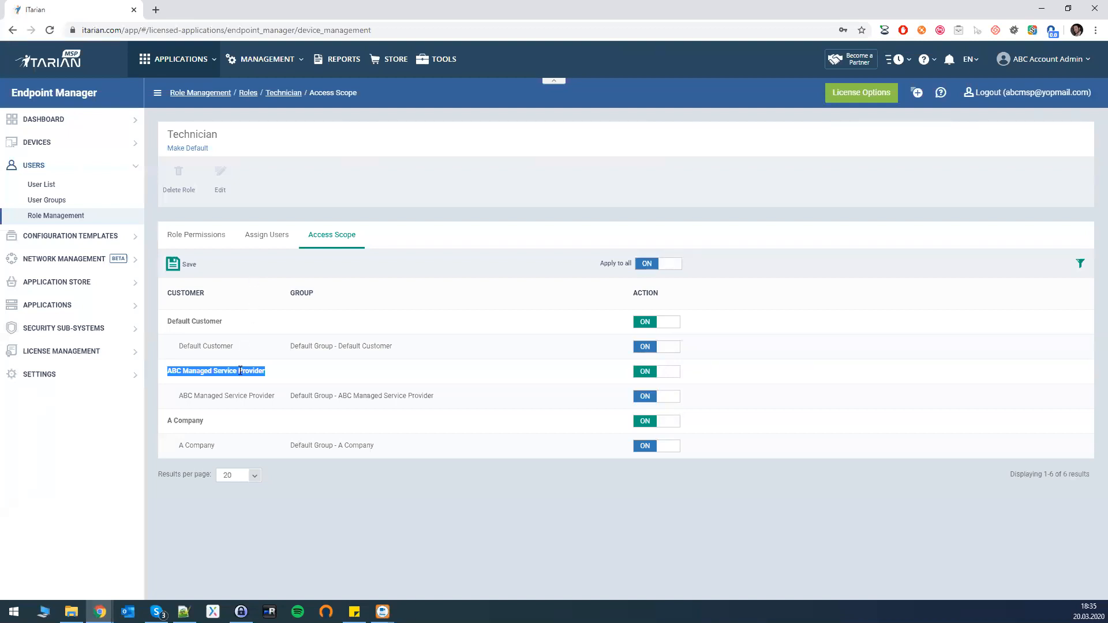
{"action": "mouse_move", "coordinate": [274, 377]}
{"action": "left_mouse_down"}
{"action": "mouse_move", "coordinate": [165, 373]}
{"action": "mouse_move", "coordinate": [272, 375]}
{"action": "left_mouse_up"}
{"action": "left_click", "coordinate": [273, 380]}
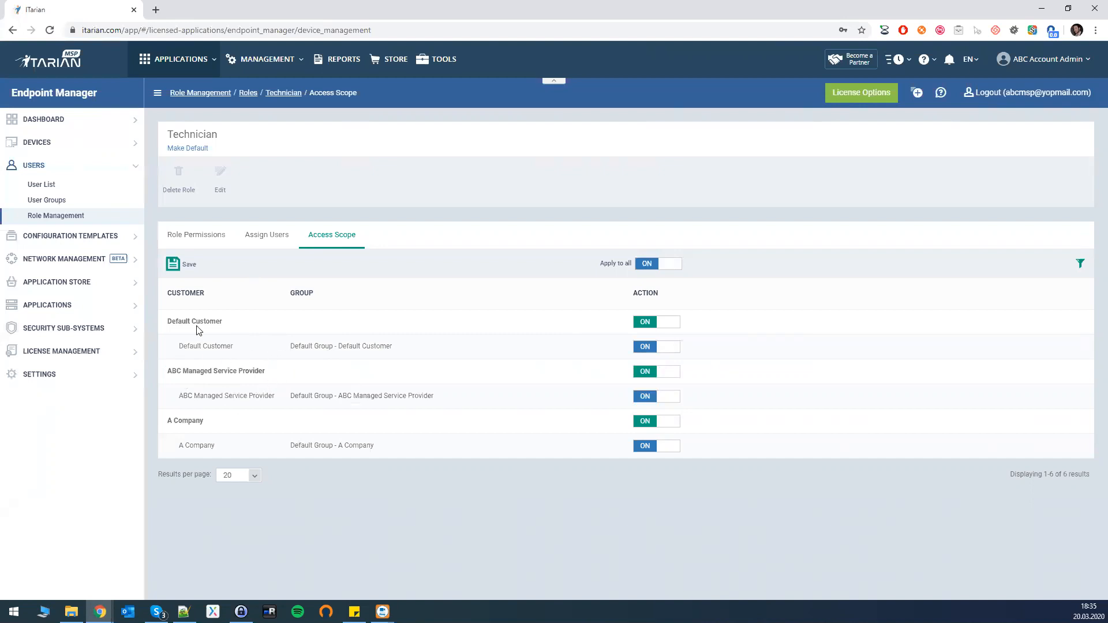
{"action": "left_click", "coordinate": [197, 240]}
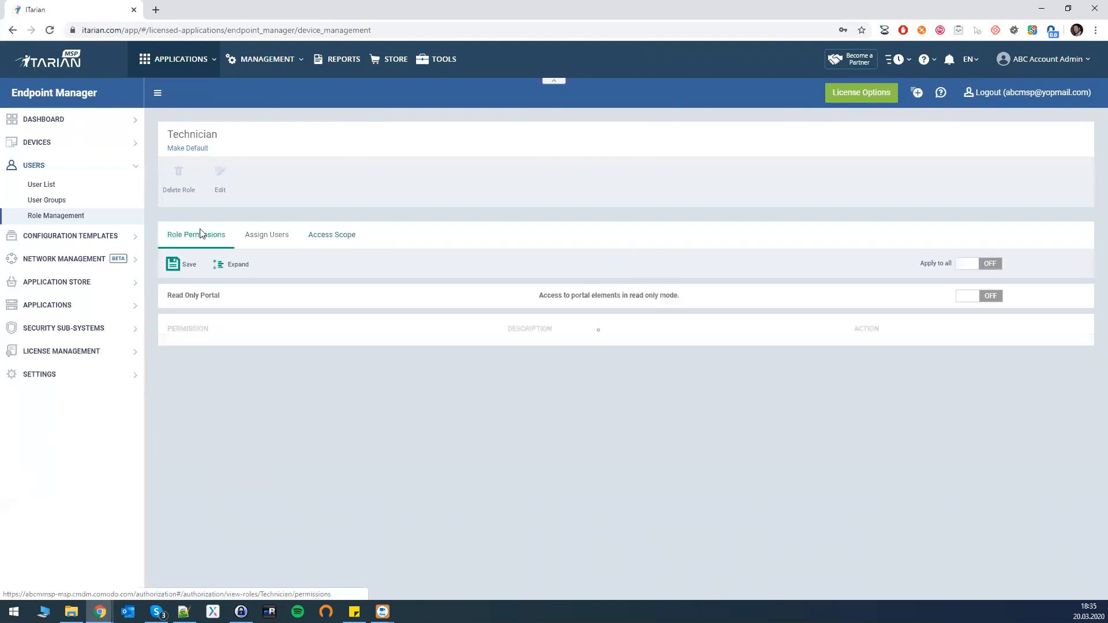